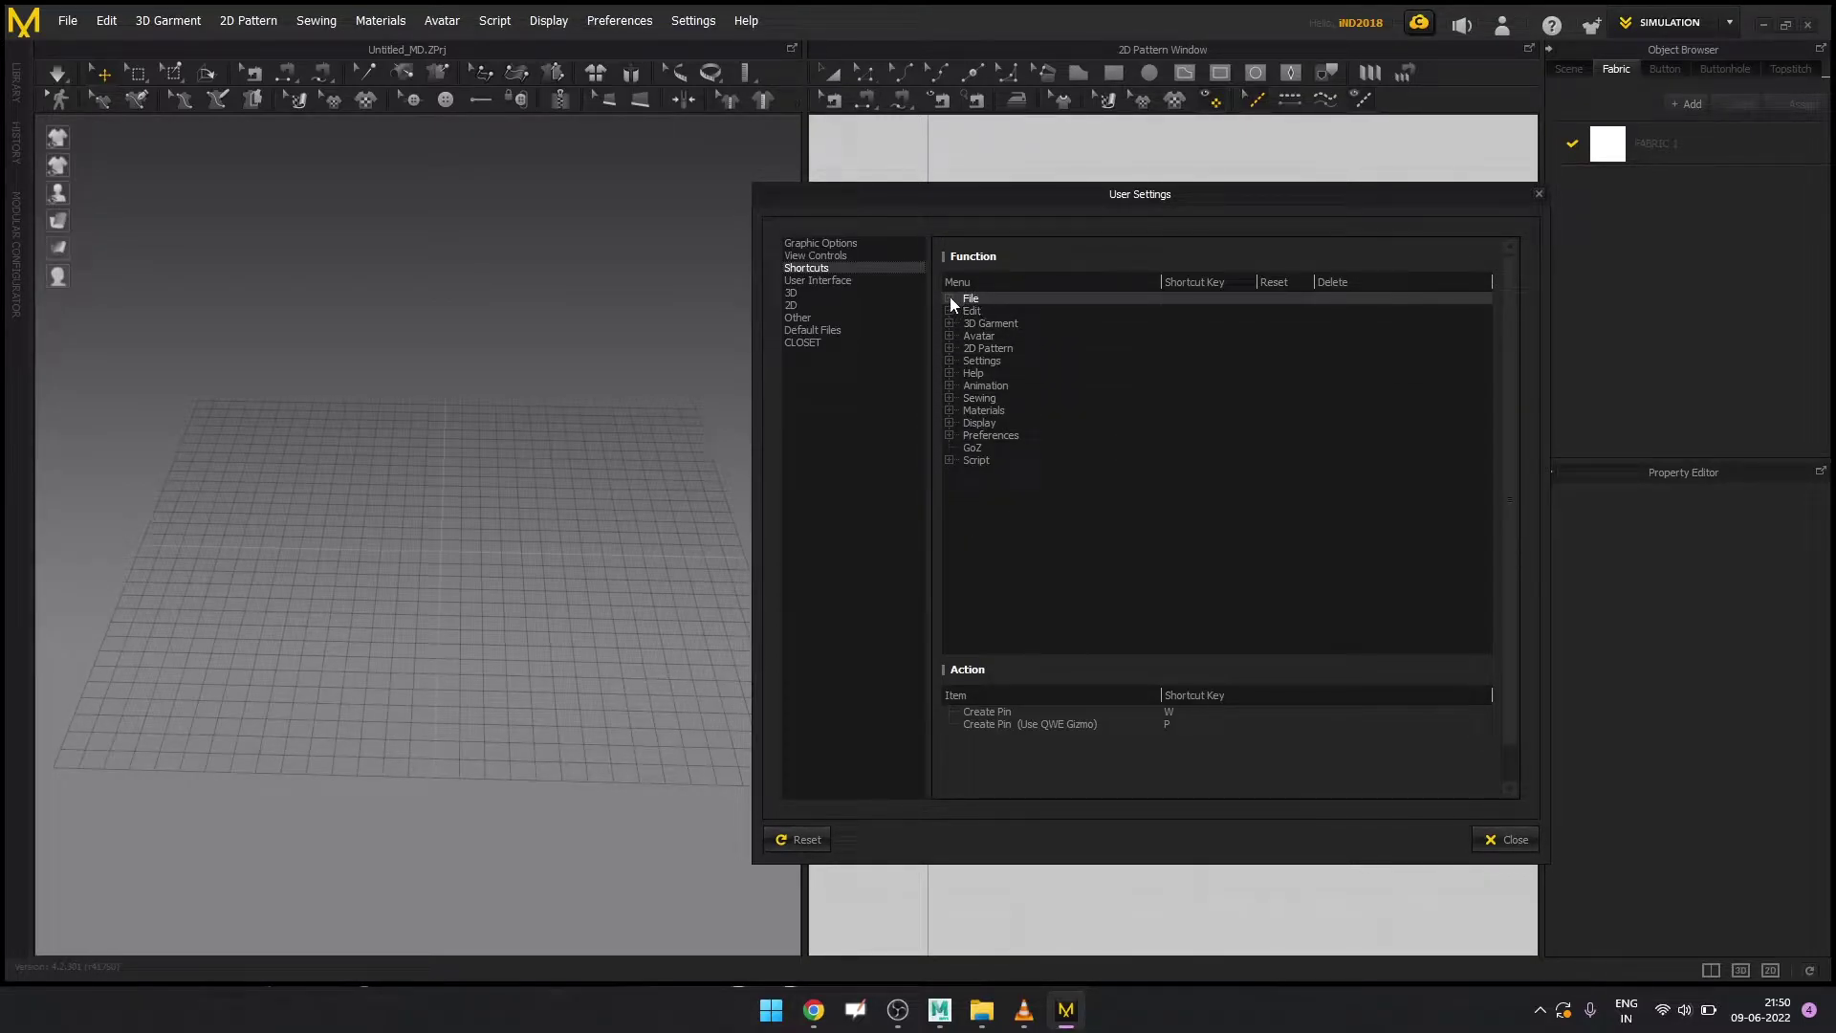
# Examine the shortcut assignments of the File and Edit functions in the user settings
pyautogui.click(949, 298)
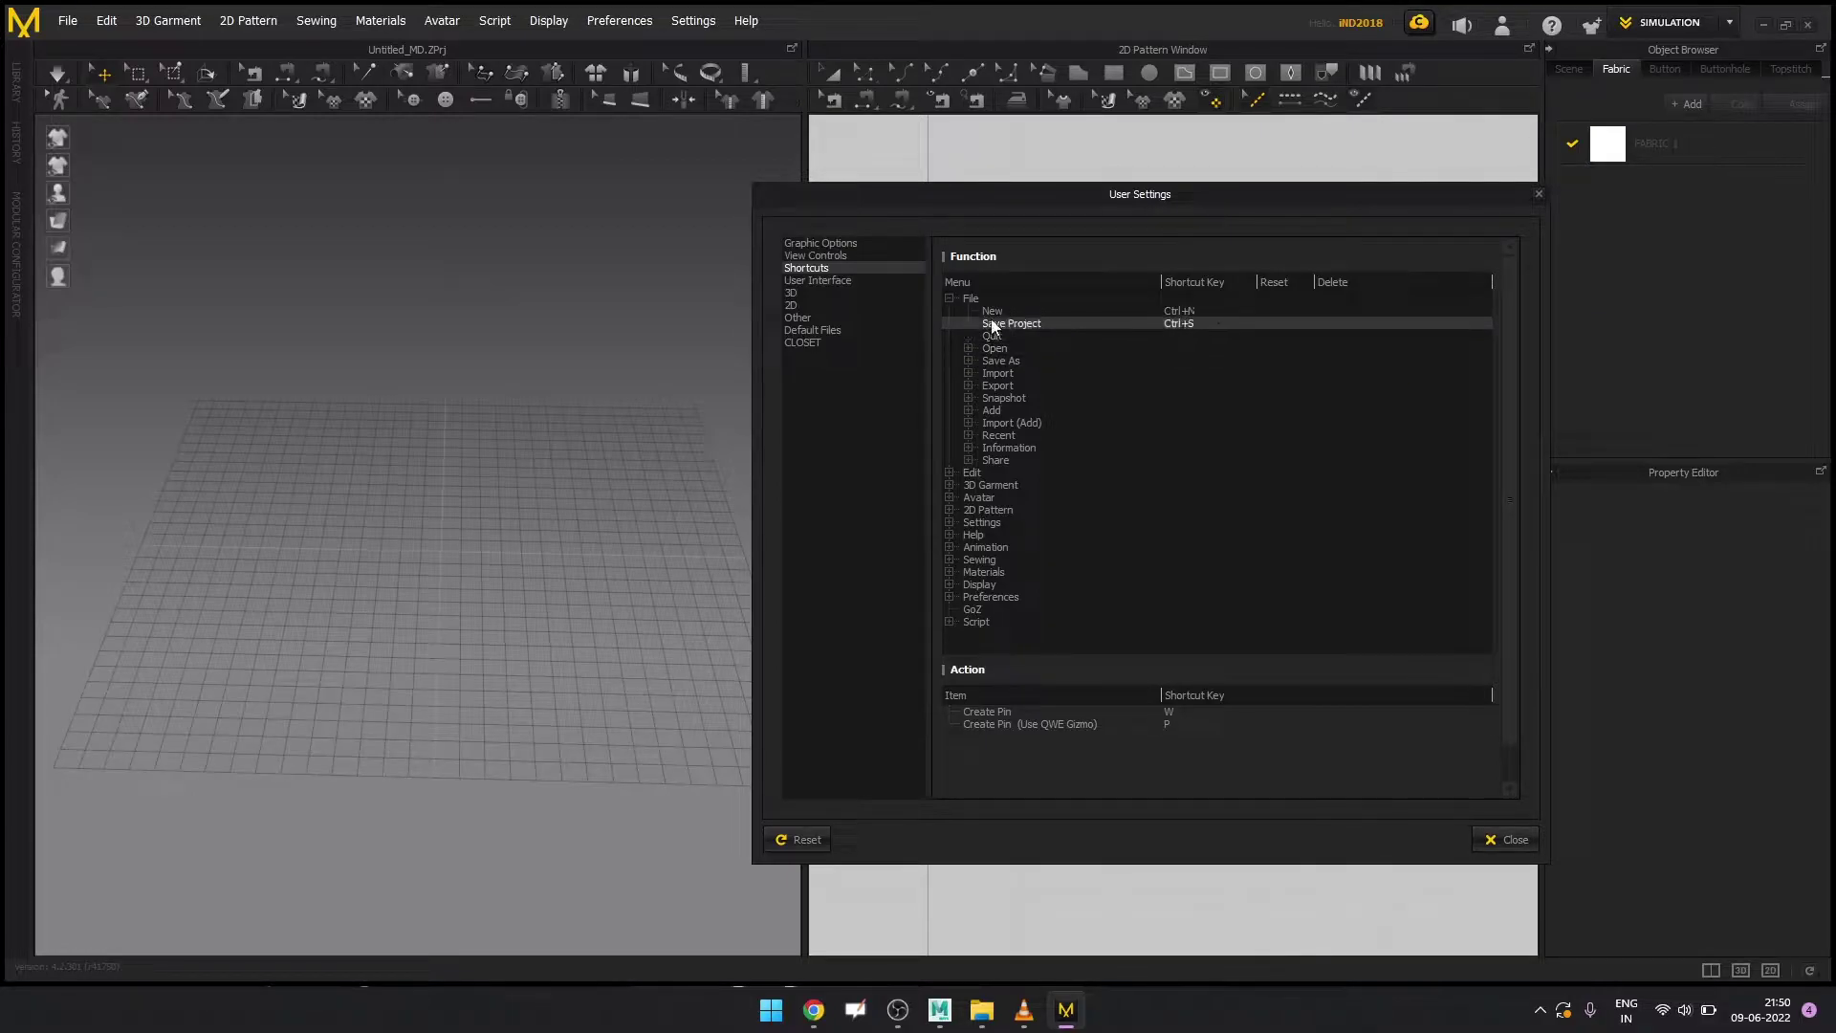
pyautogui.click(1178, 335)
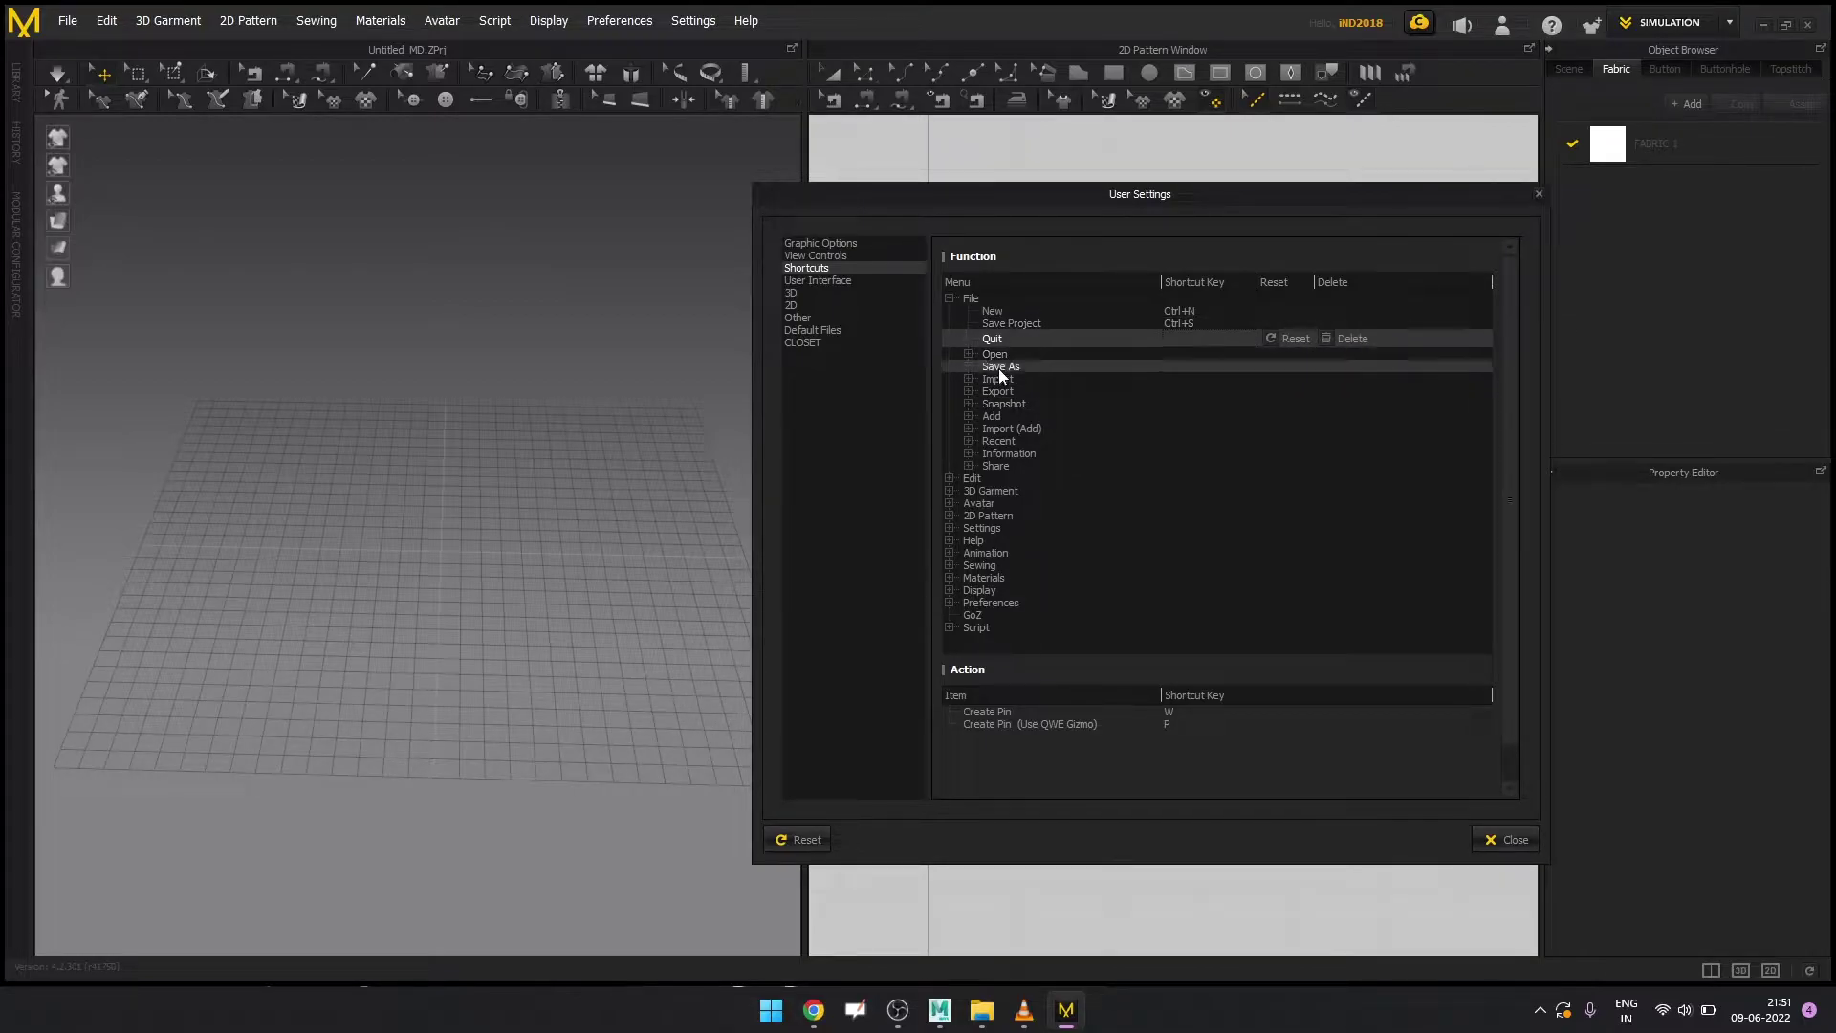
pyautogui.click(969, 379)
pyautogui.click(967, 378)
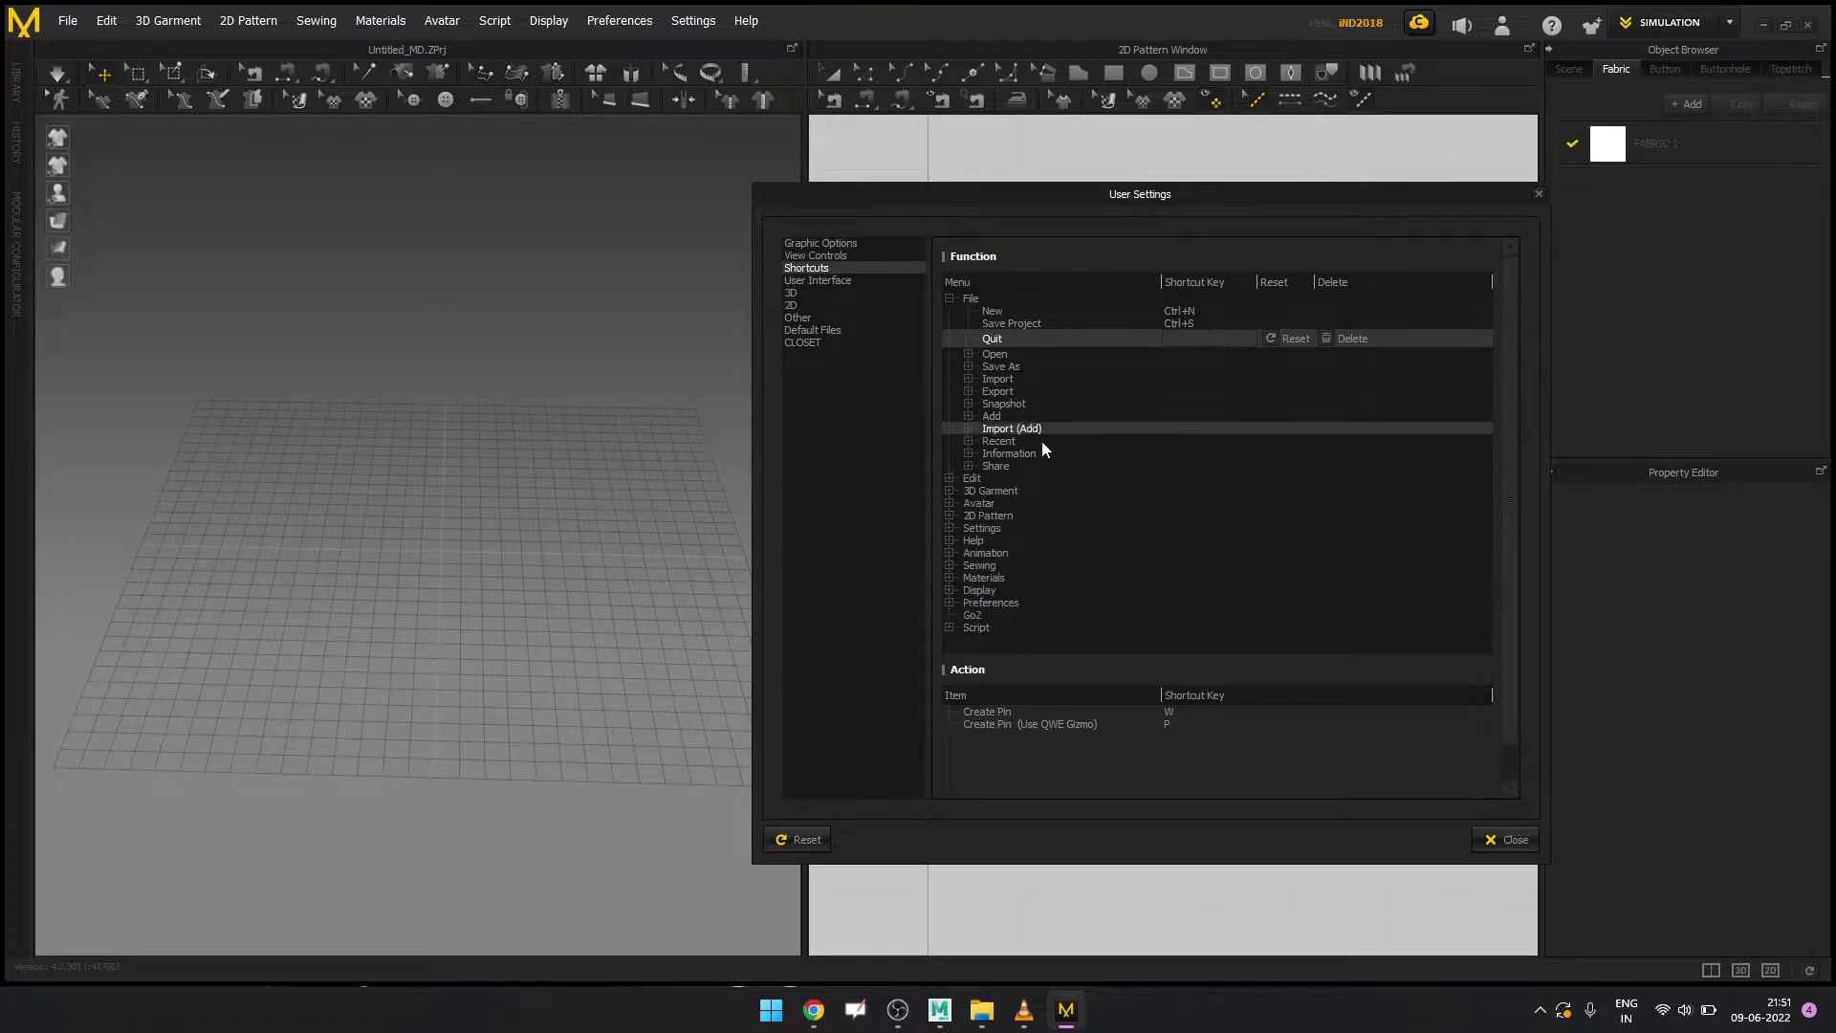
pyautogui.click(950, 478)
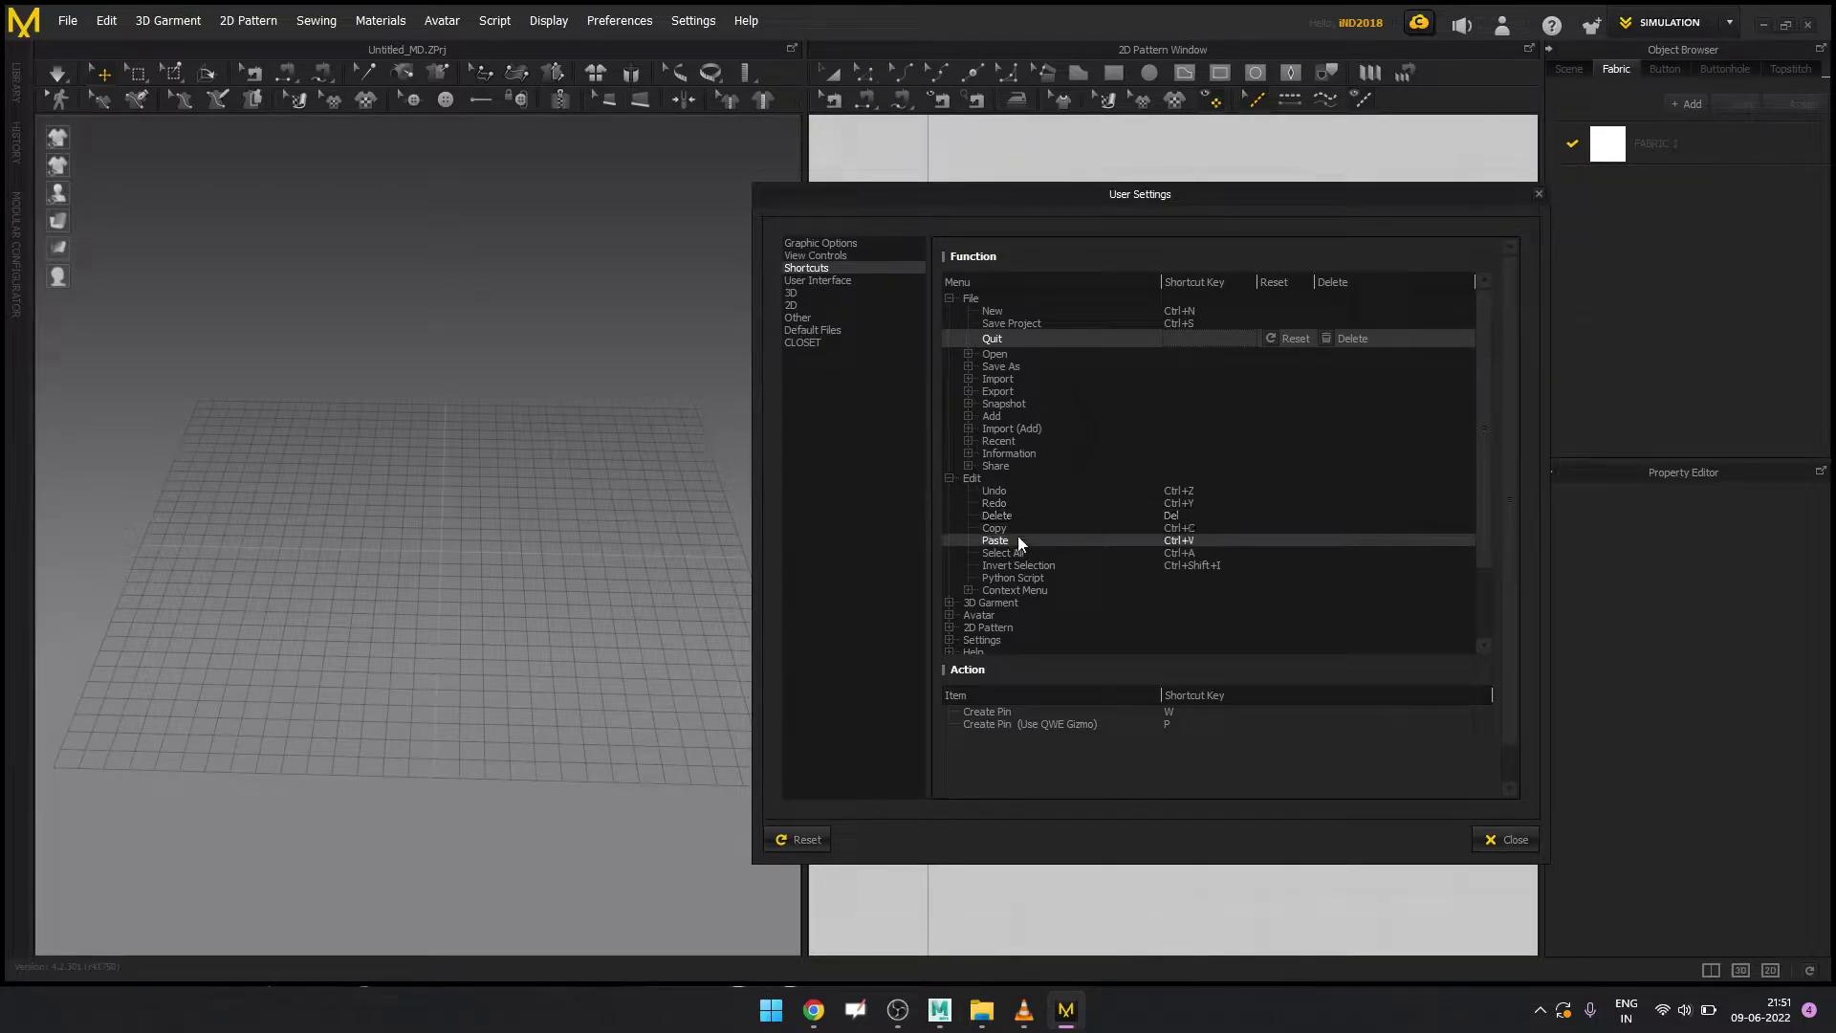
pyautogui.click(949, 478)
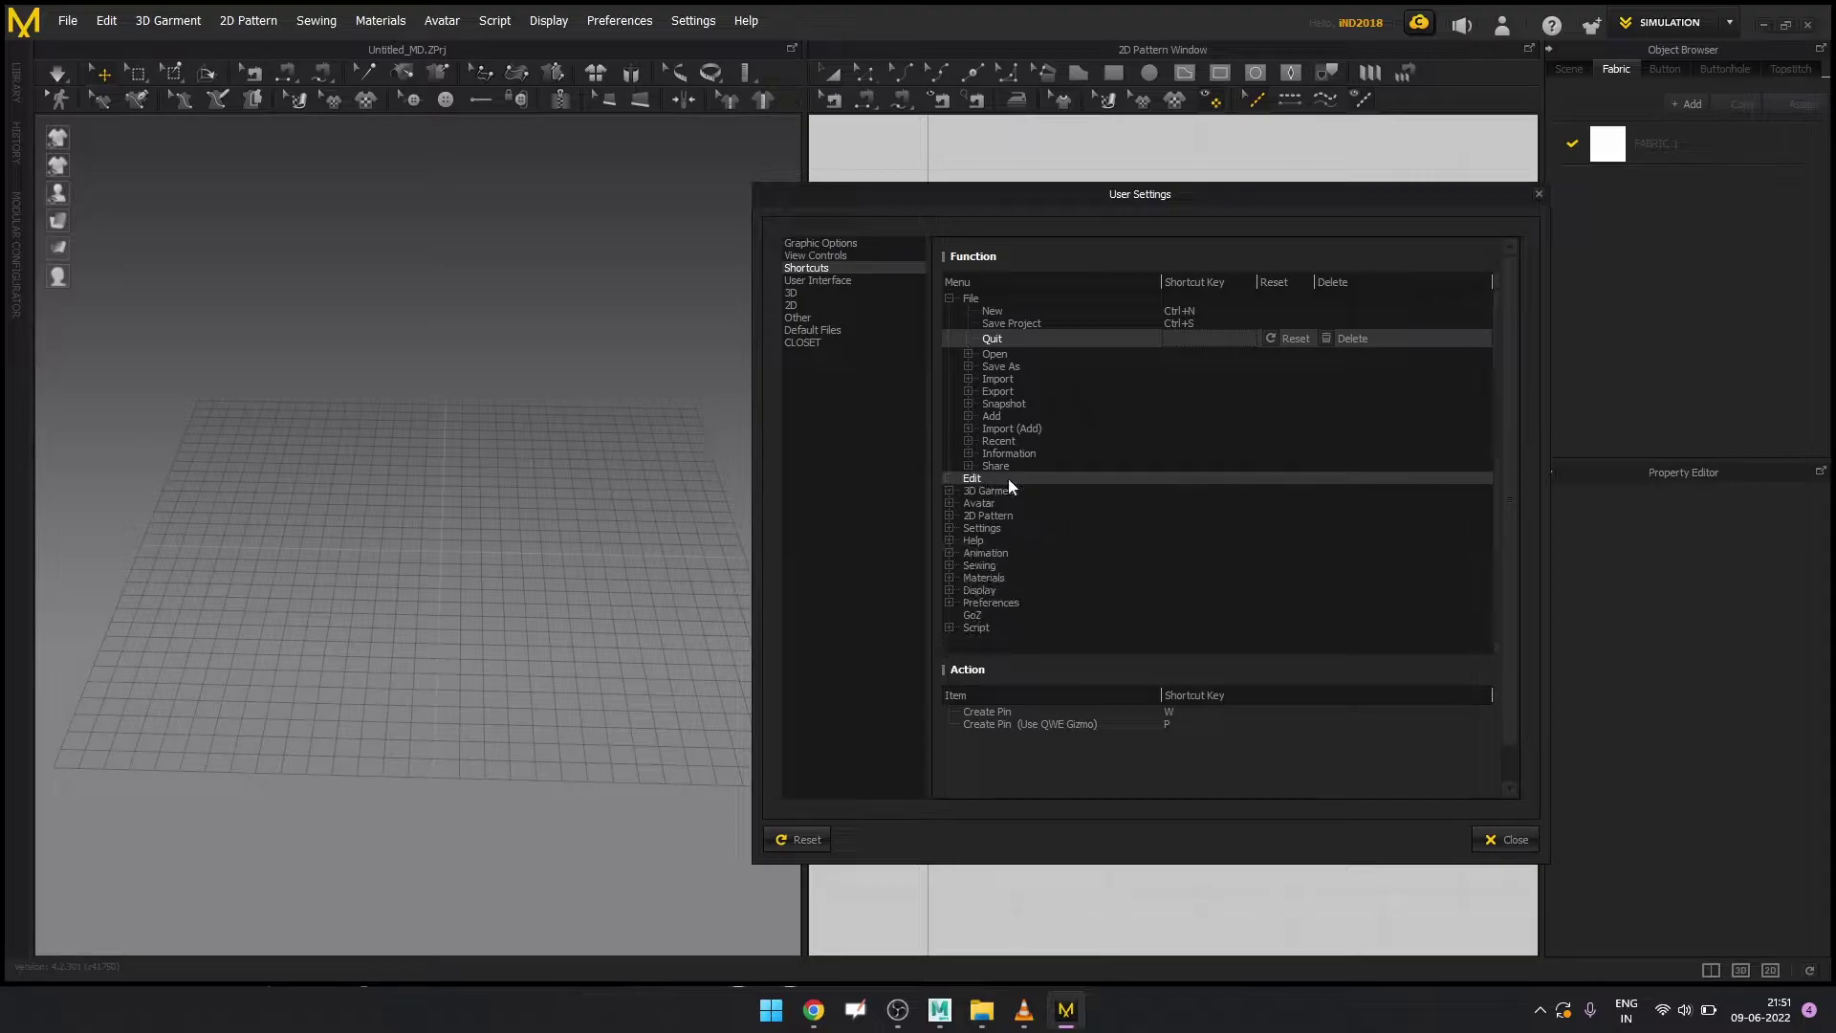
# Assign Q as the shortcut for the Select/Move function of the 3D Garment group
pyautogui.click(949, 490)
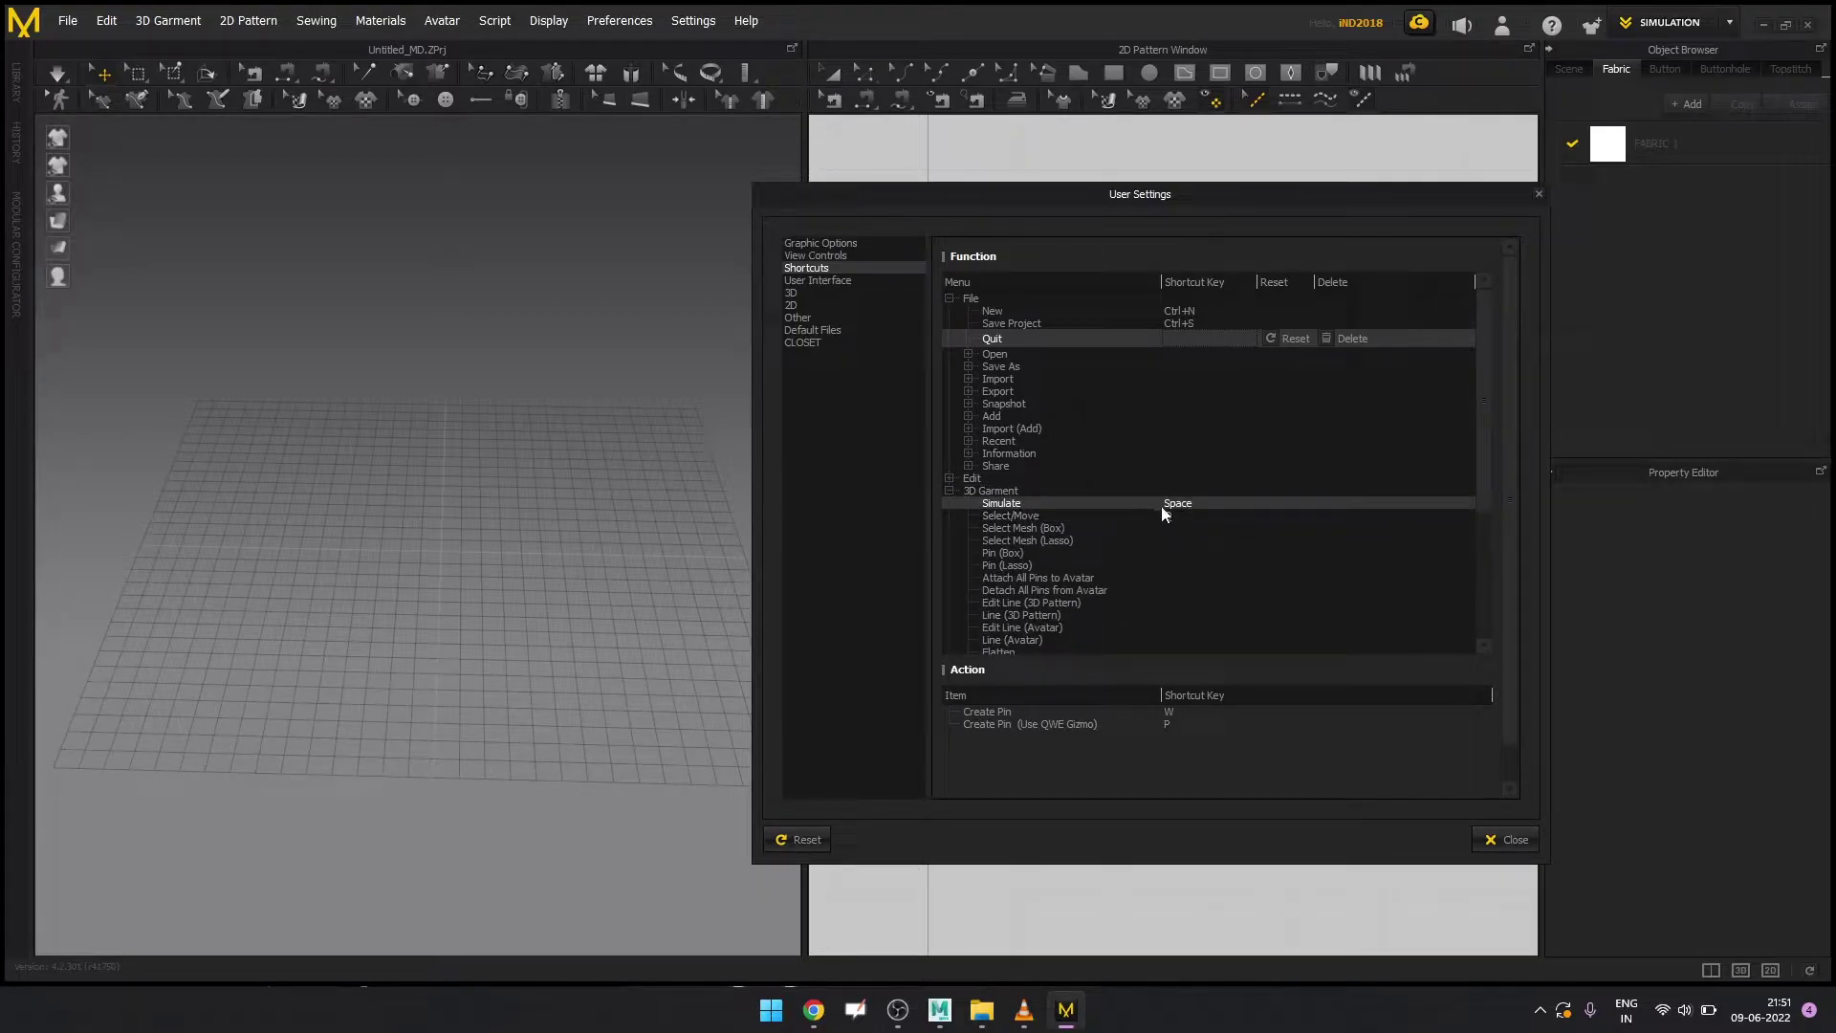
pyautogui.click(1030, 519)
pyautogui.press('q')
pyautogui.scroll(-1, 1037, 529)
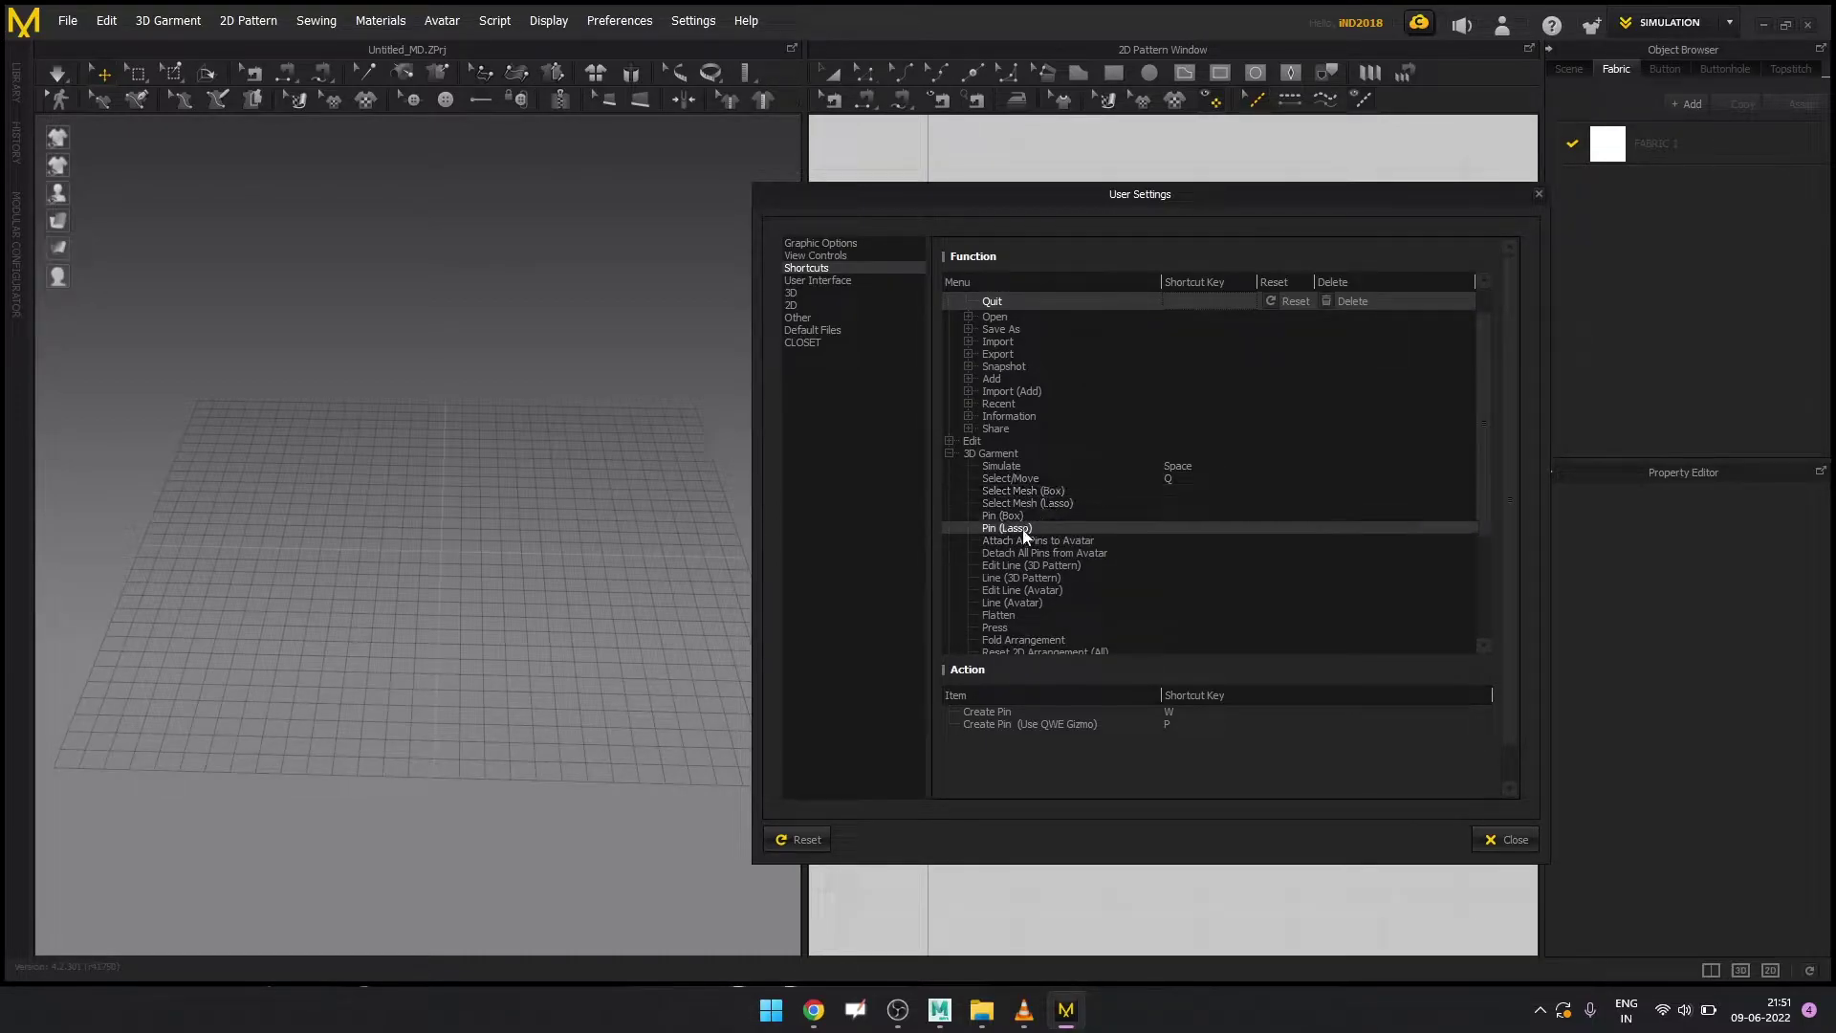
pyautogui.scroll(-1, 1021, 540)
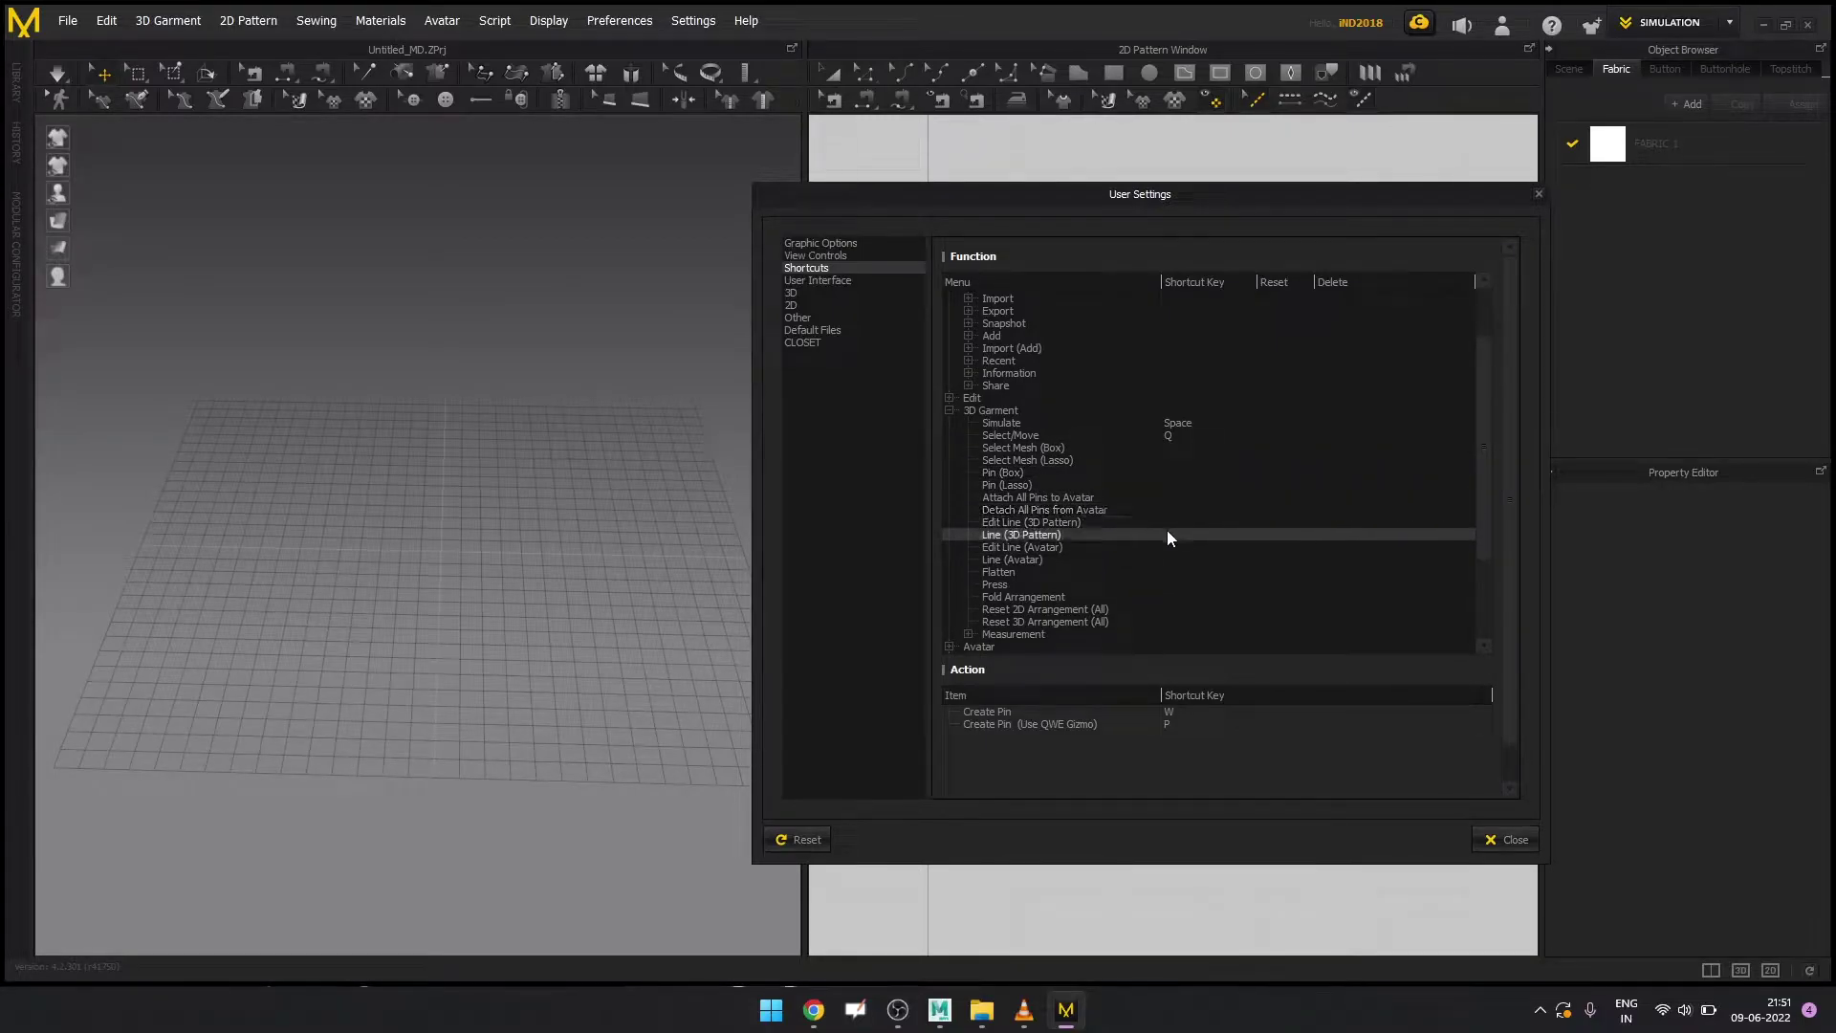
pyautogui.scroll(-1, 1171, 525)
pyautogui.click(951, 373)
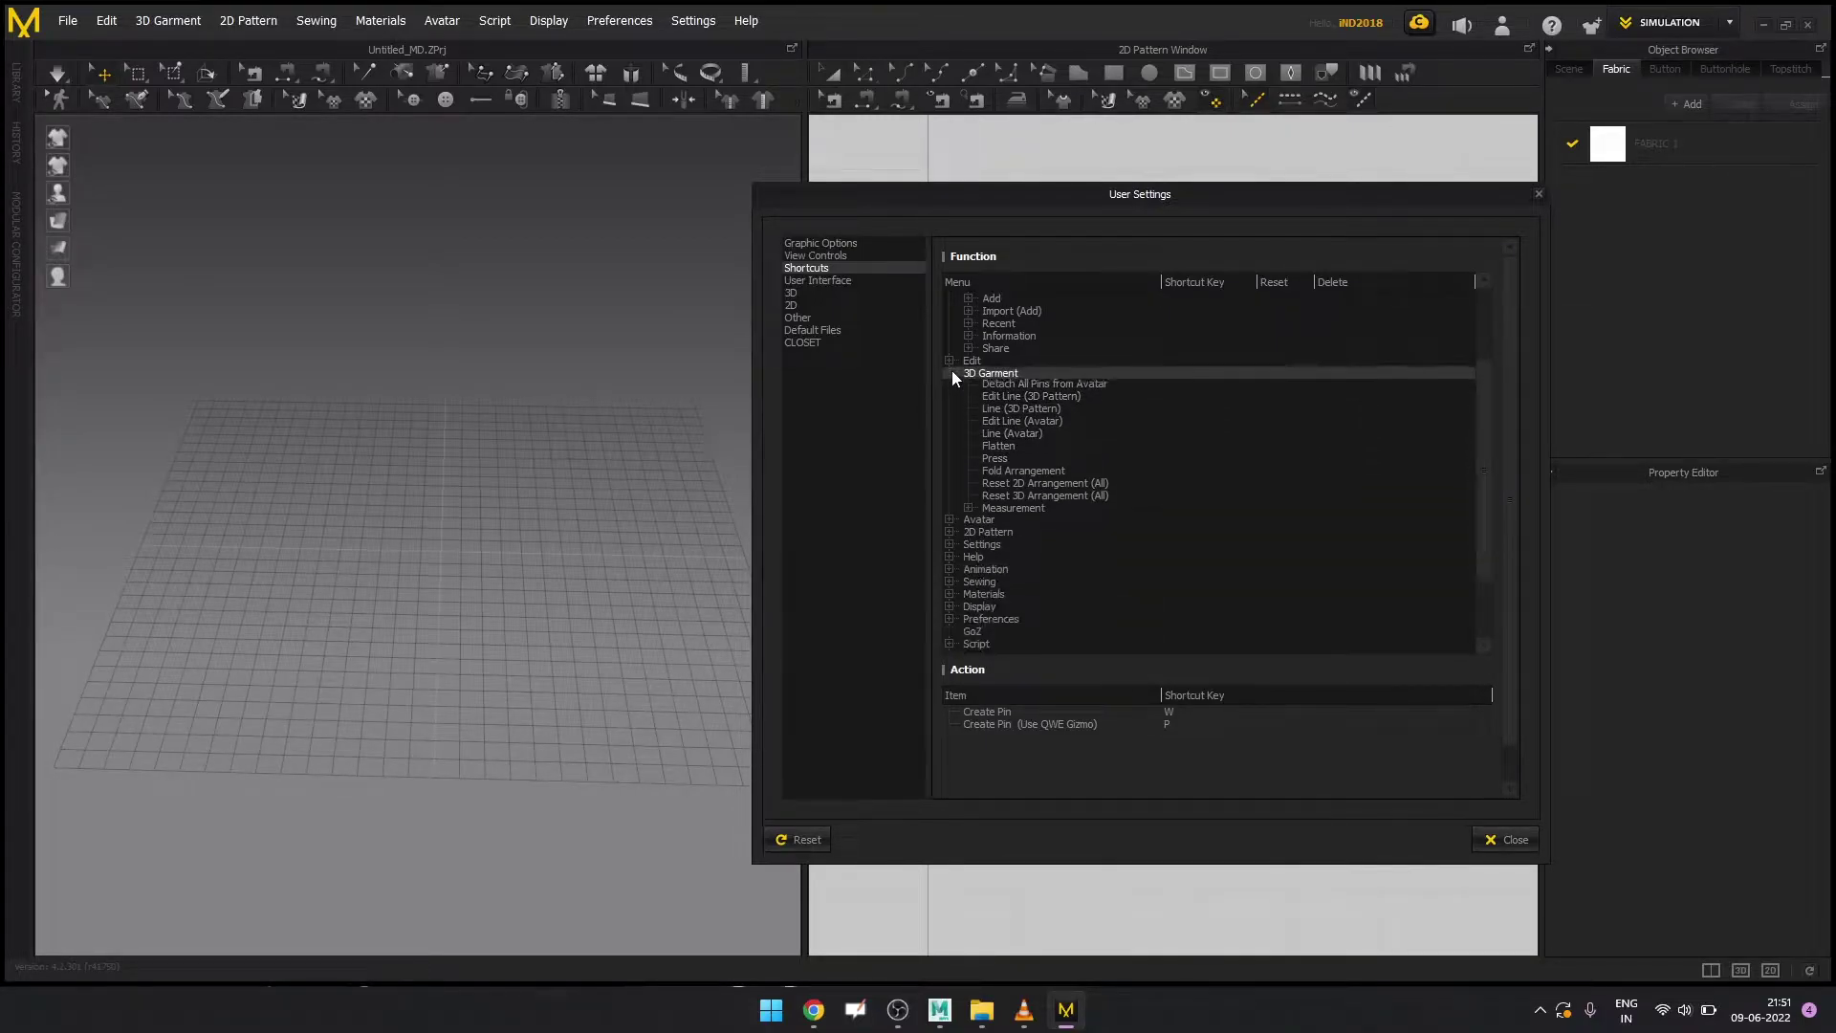
# In the User Interface settings, keep Millimeter as the unit system and Top as the 3D toolbar position
pyautogui.click(830, 280)
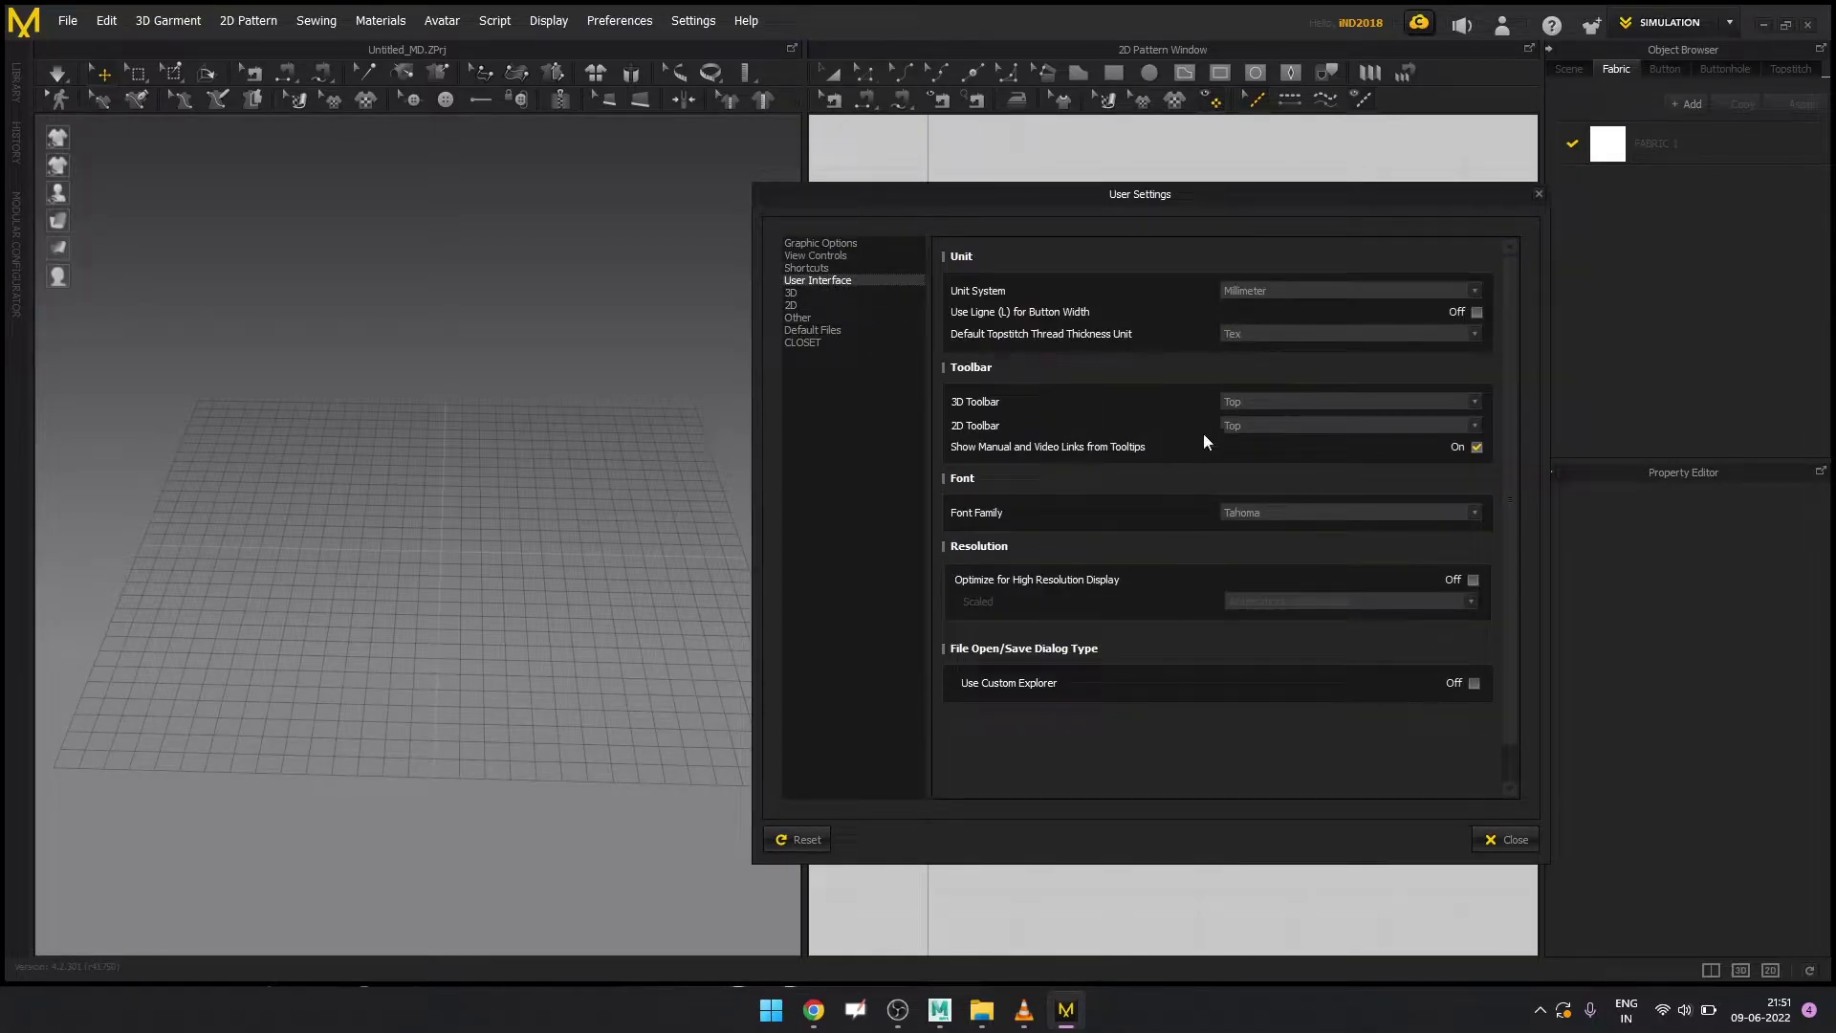
pyautogui.moveTo(1218, 195); pyautogui.dragTo(826, 236)
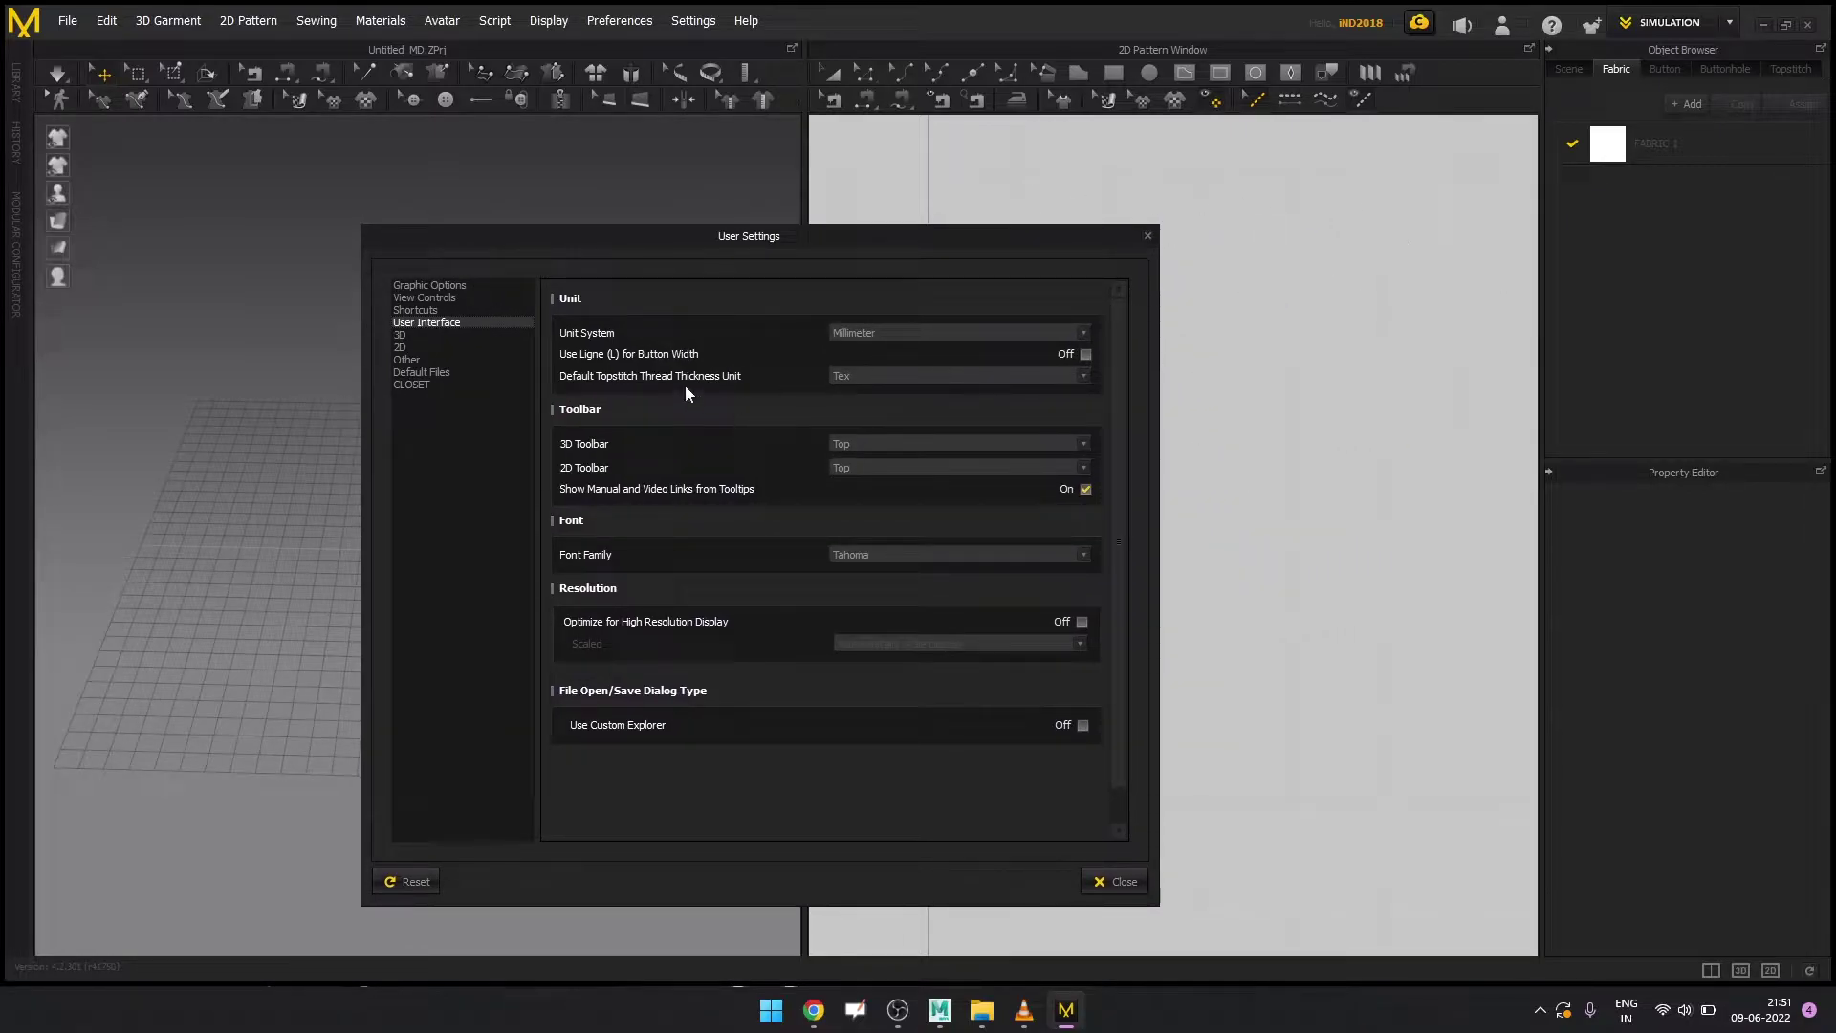
pyautogui.click(1083, 332)
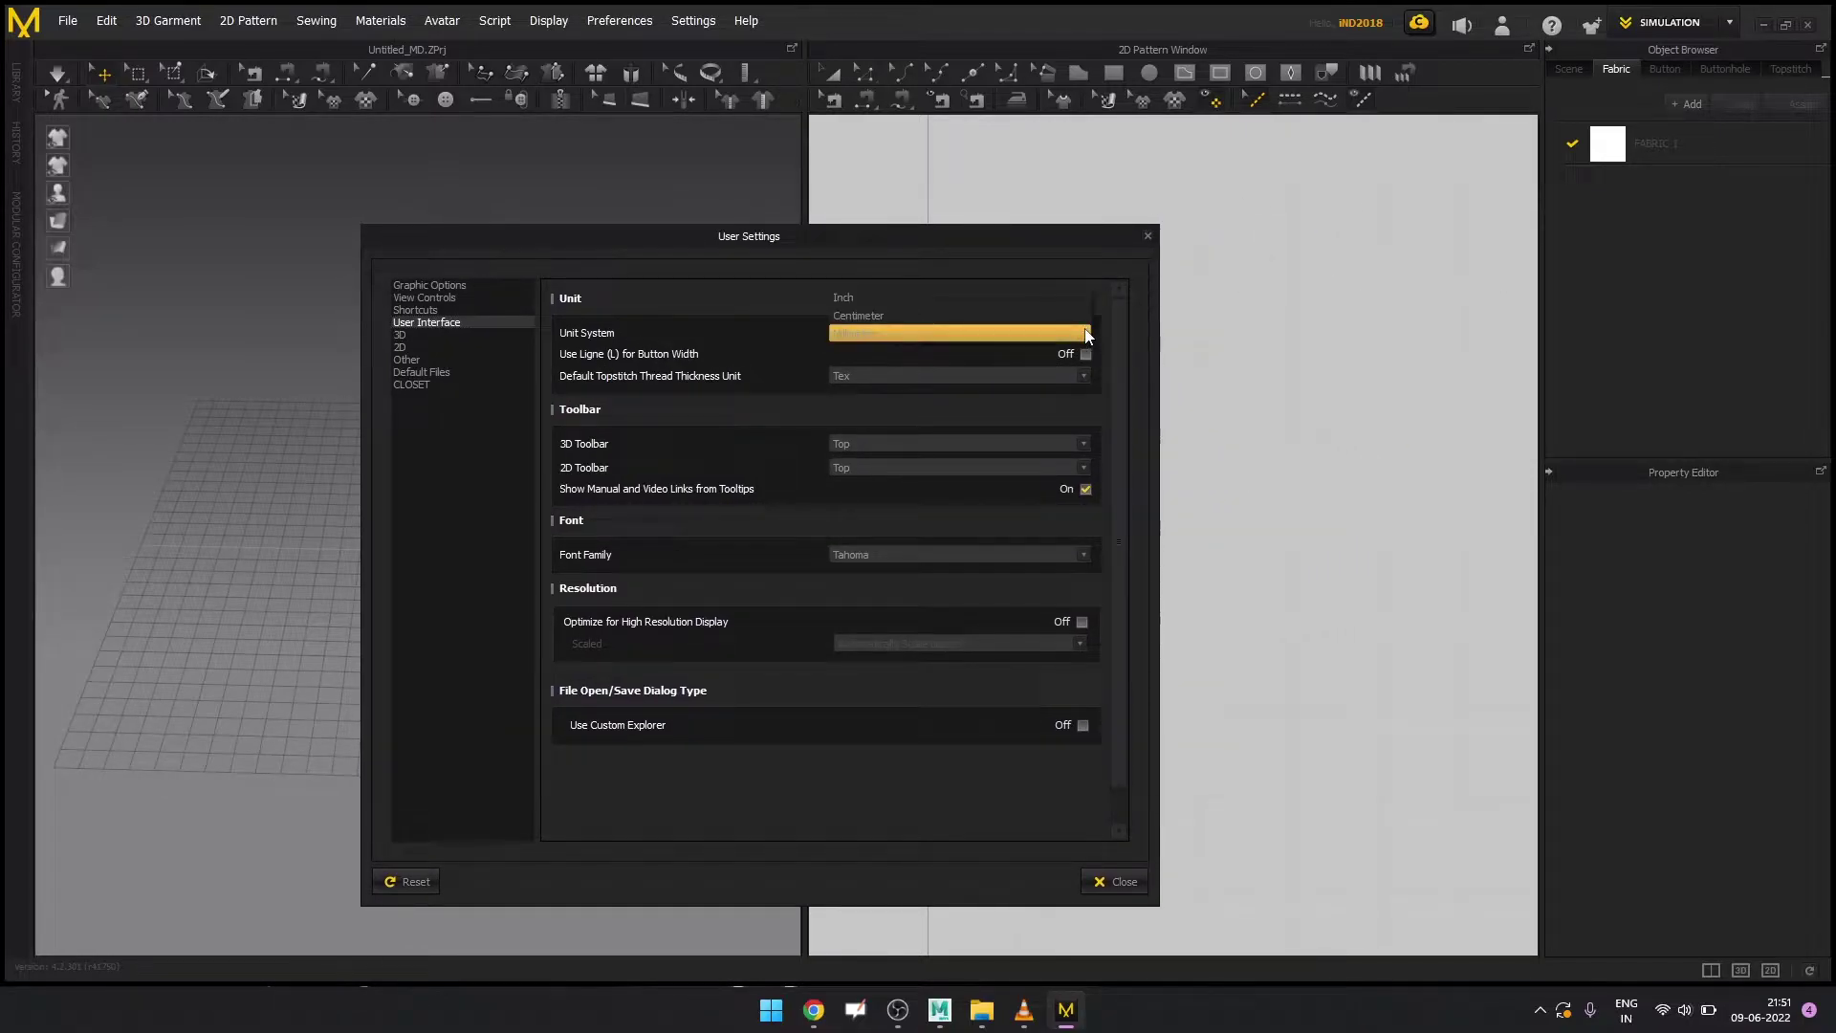
pyautogui.click(1012, 334)
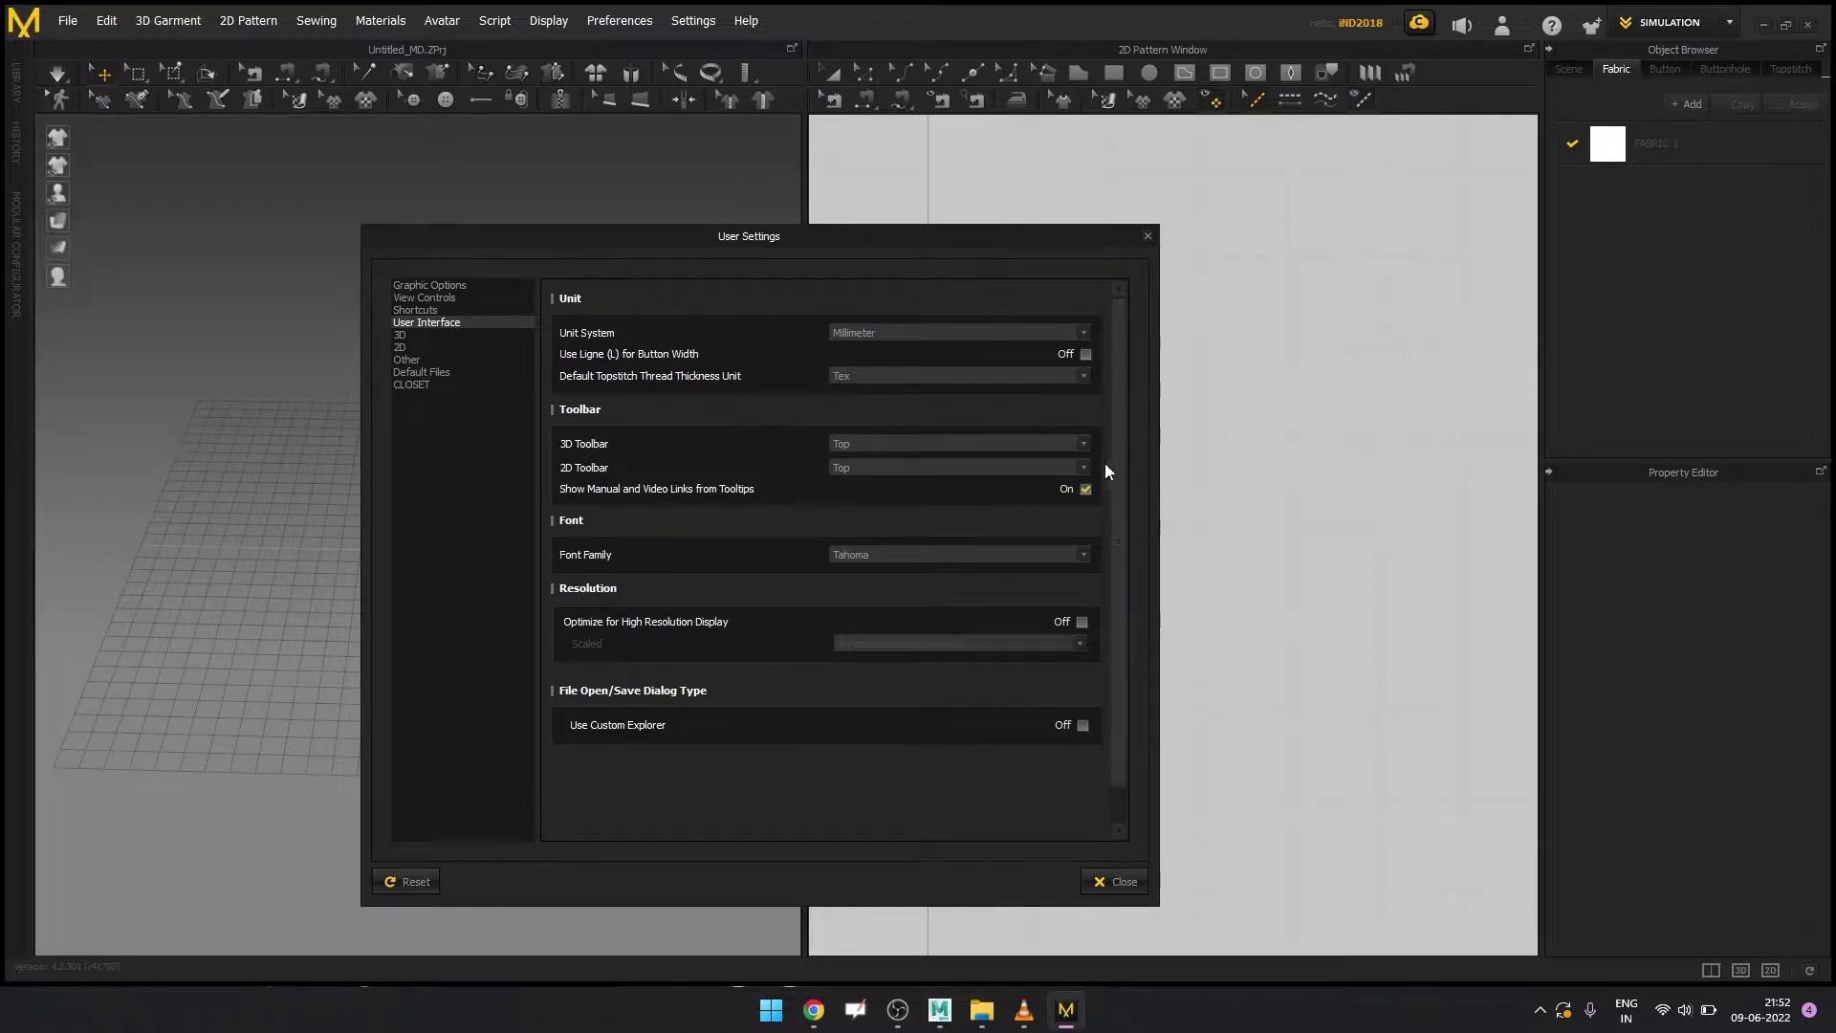
pyautogui.click(1087, 440)
pyautogui.click(1052, 443)
# Review the 3D, 2D and Other categories of the user settings
pyautogui.click(407, 333)
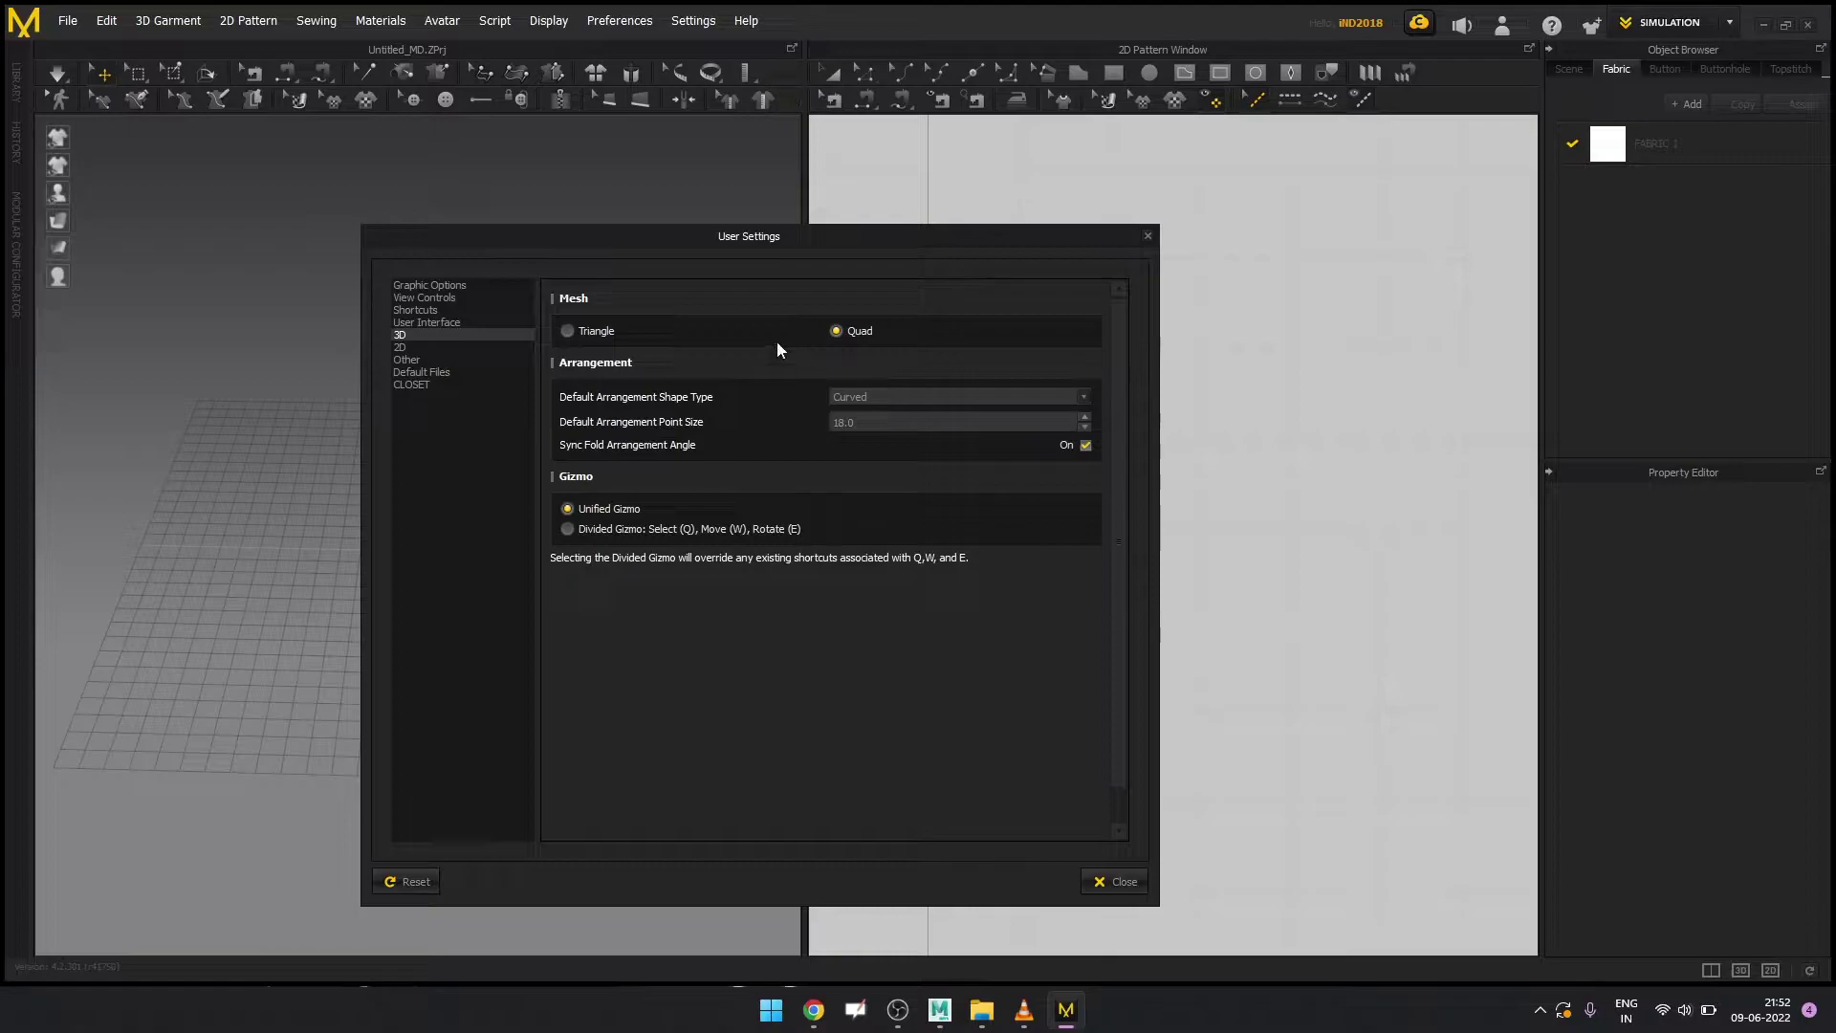
pyautogui.click(409, 346)
pyautogui.click(410, 359)
# Inspect the default folders for the fabric physical property and the simulation property without changing them
pyautogui.click(411, 373)
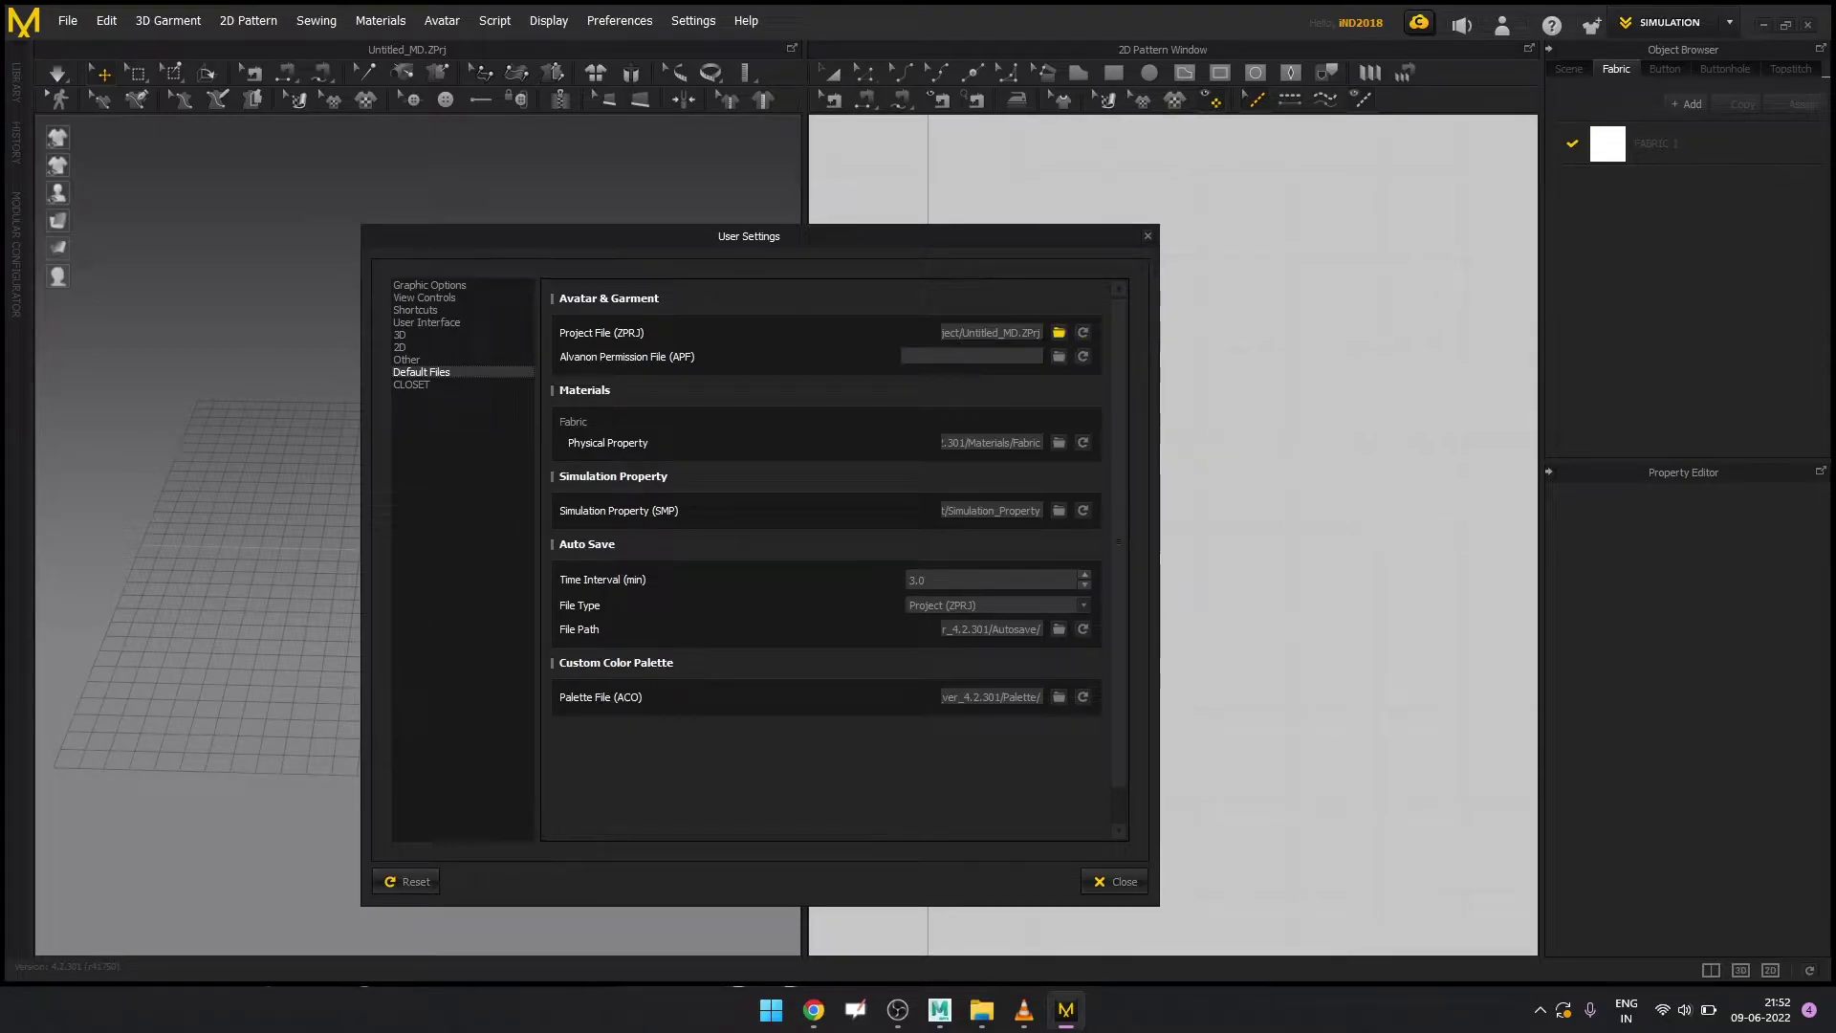
pyautogui.click(1057, 444)
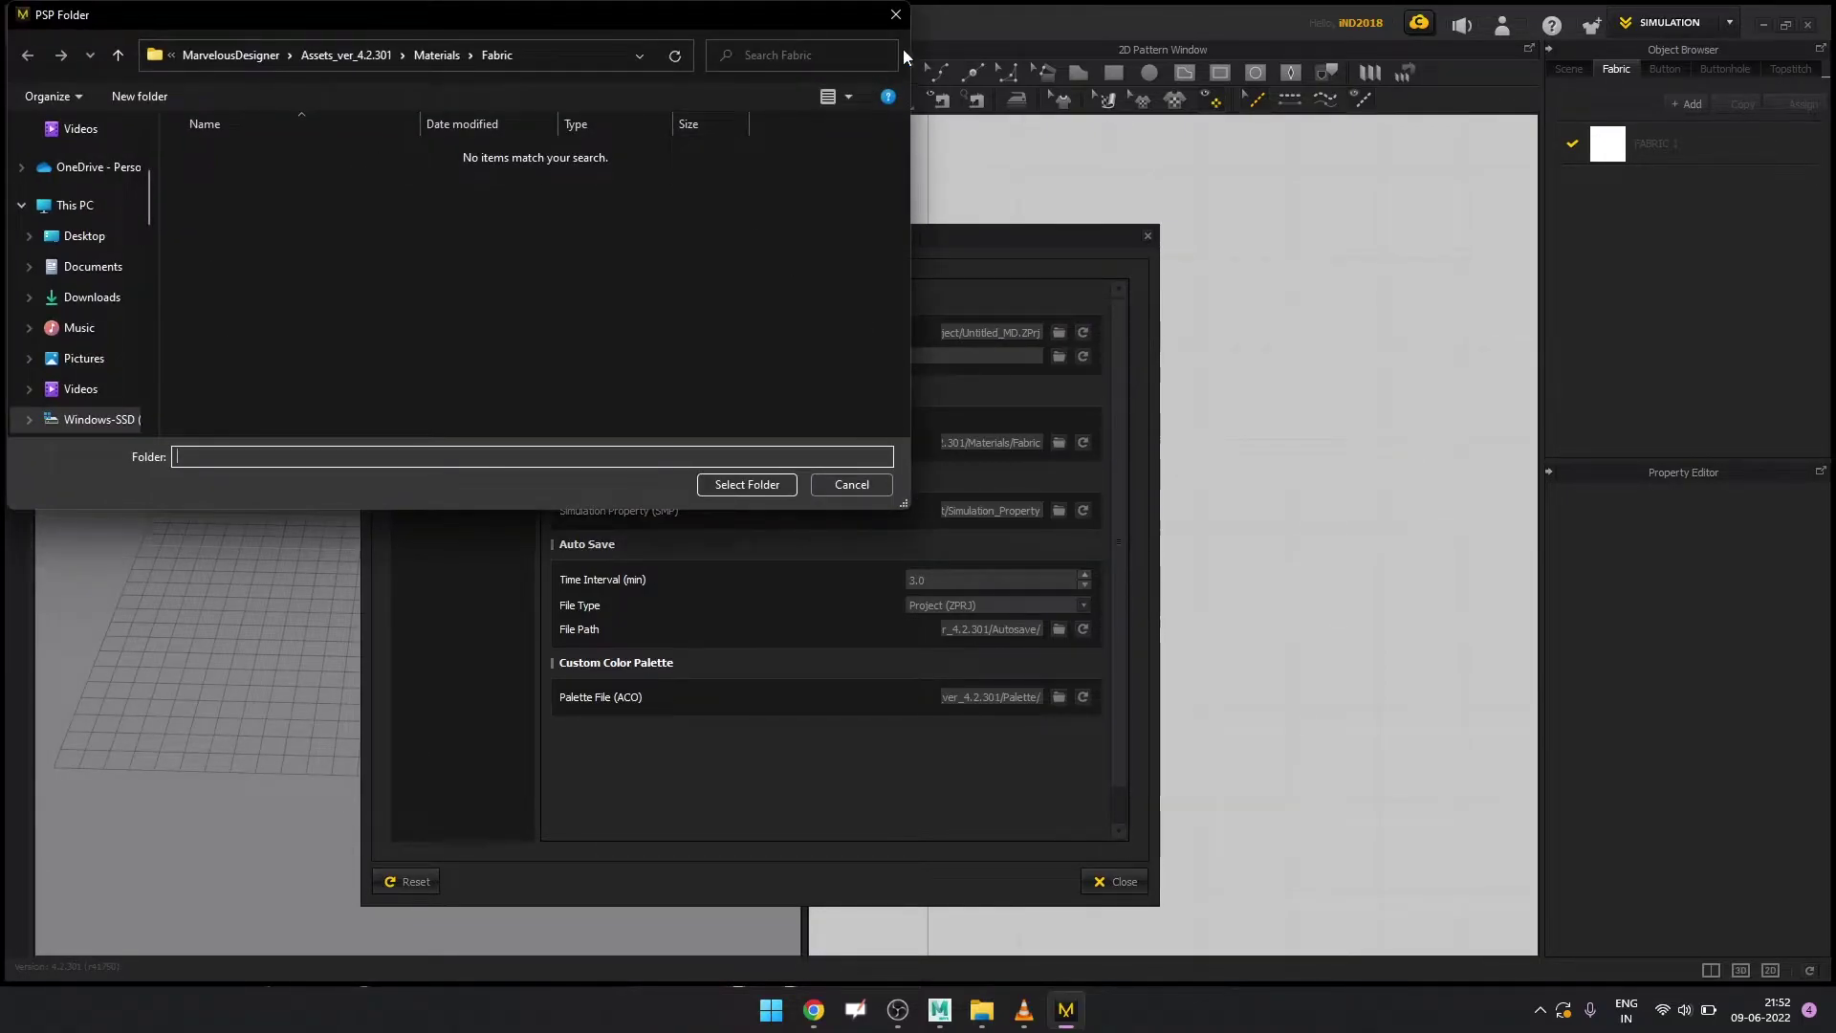
pyautogui.click(895, 14)
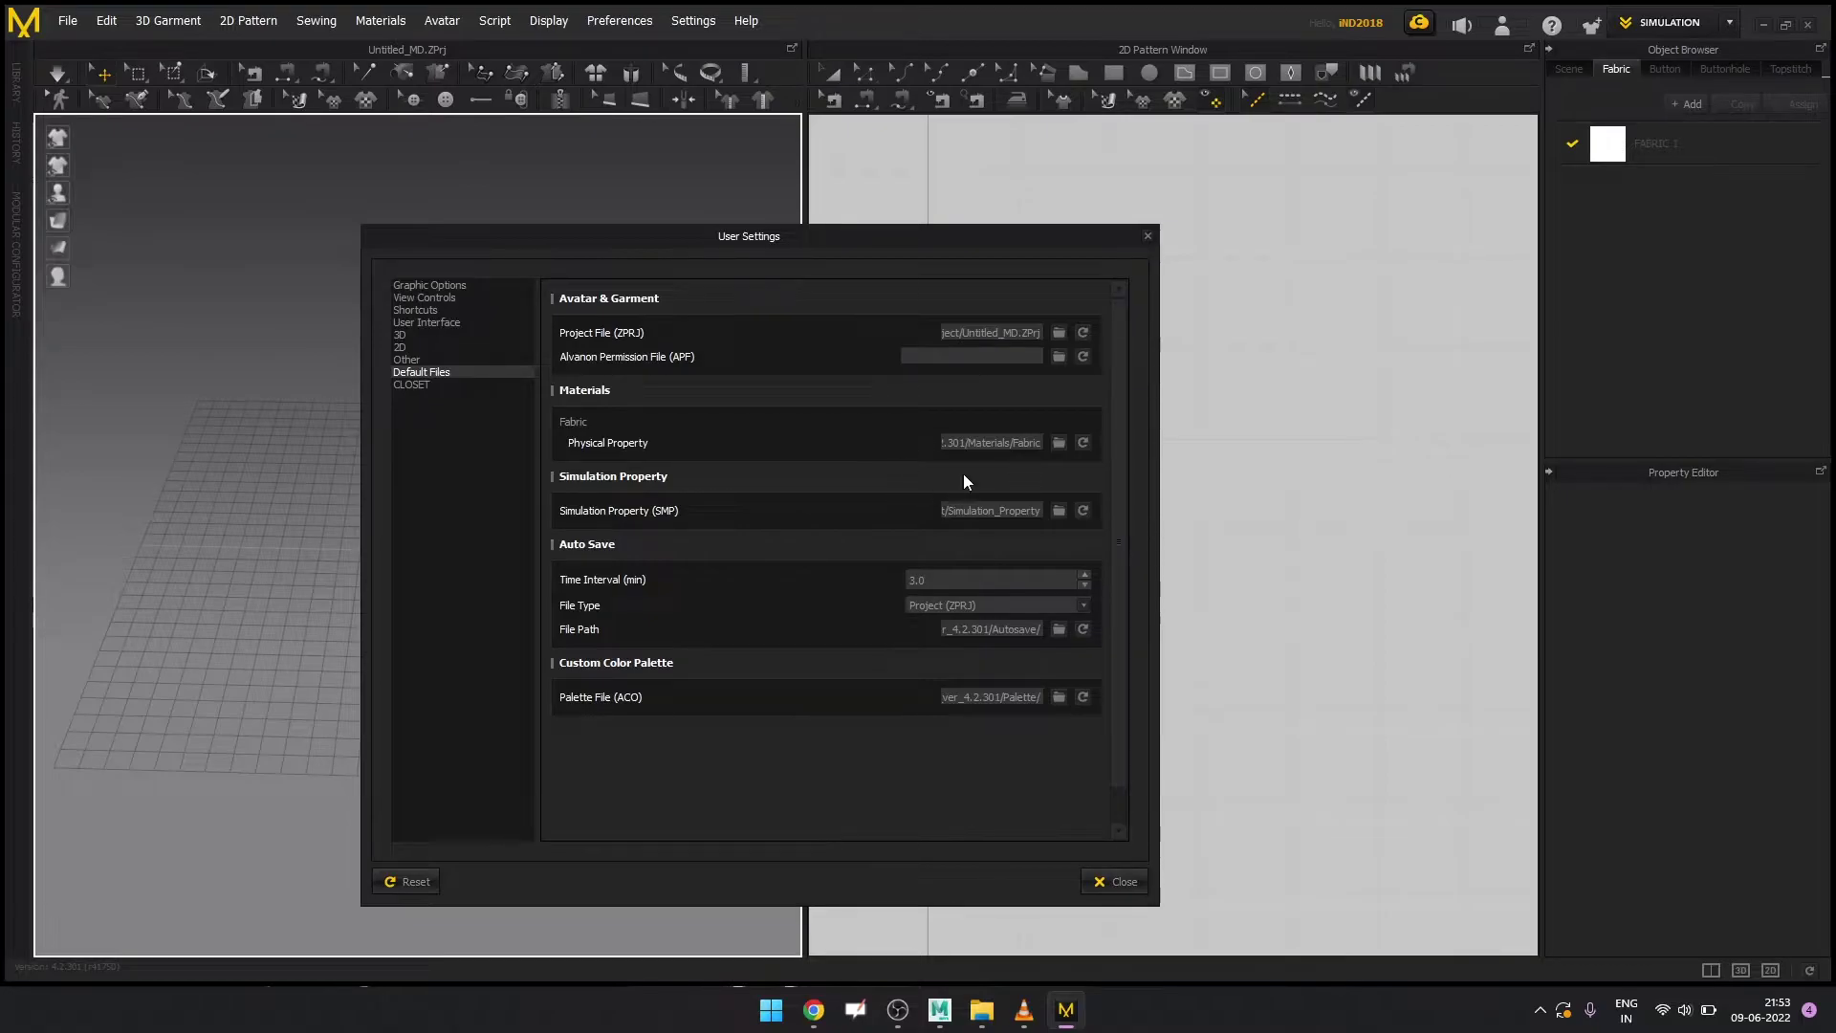
pyautogui.click(1058, 510)
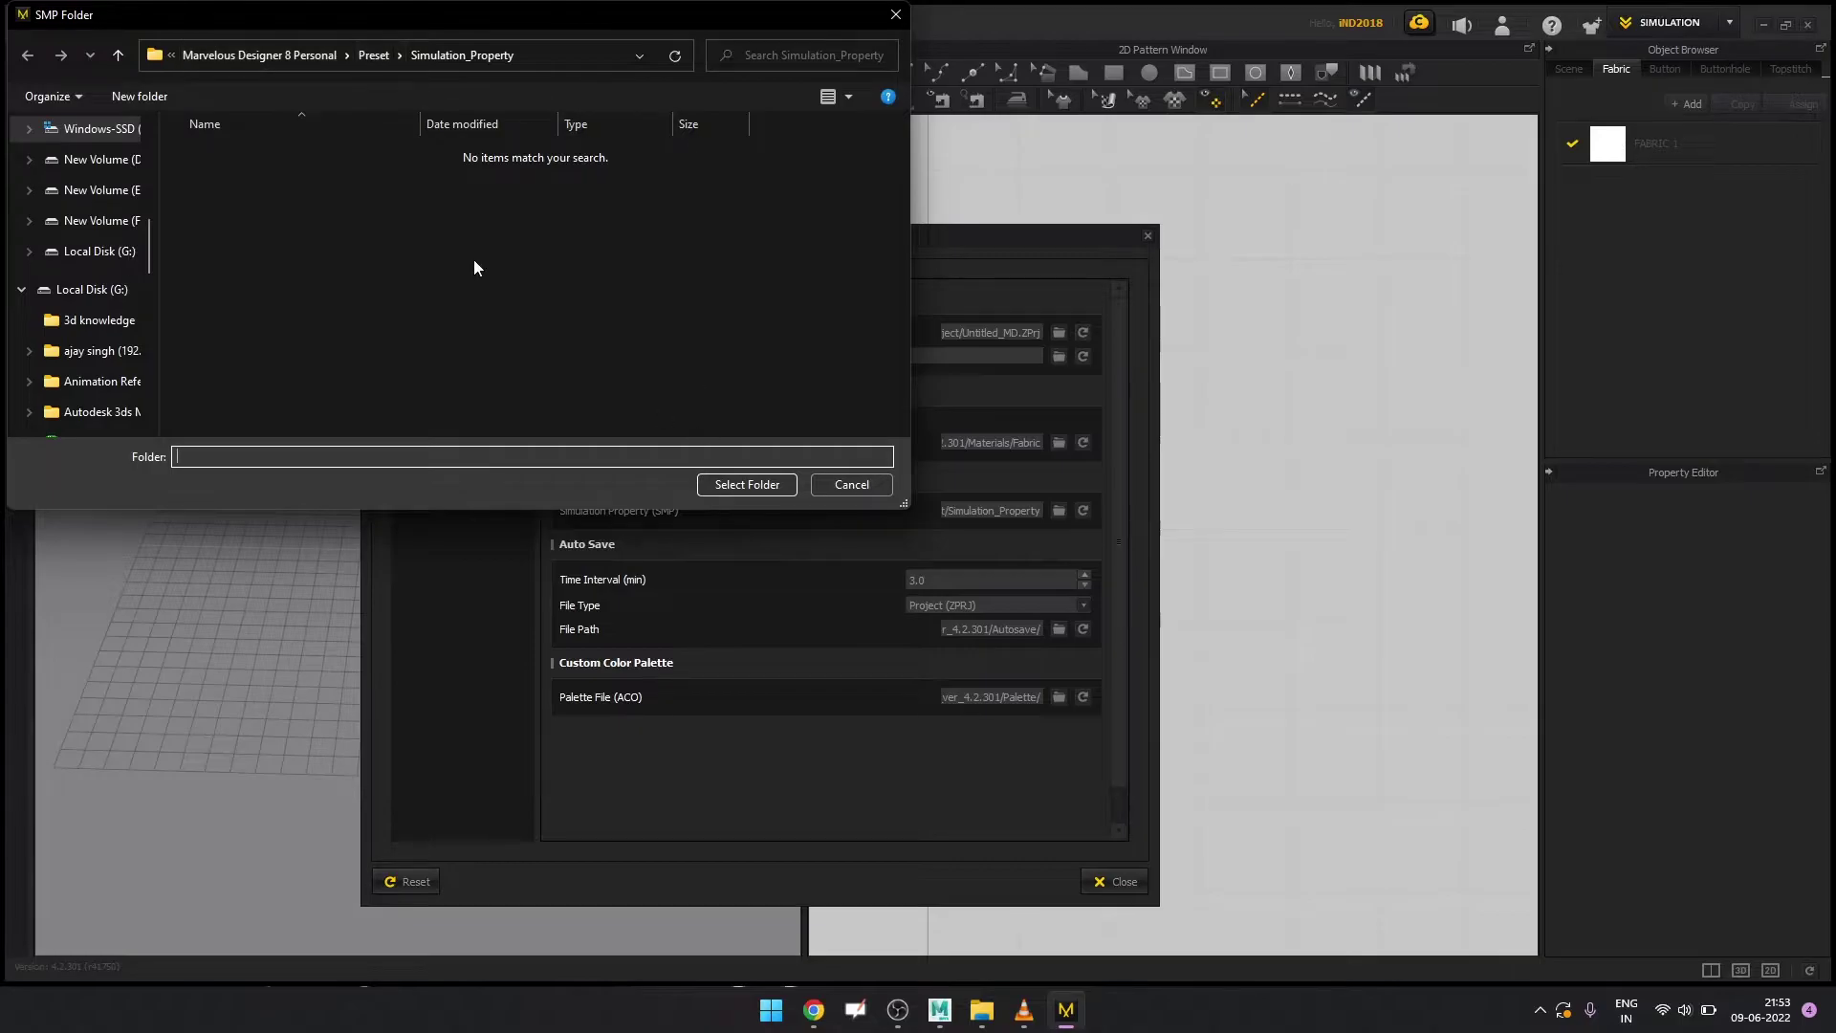
pyautogui.click(896, 14)
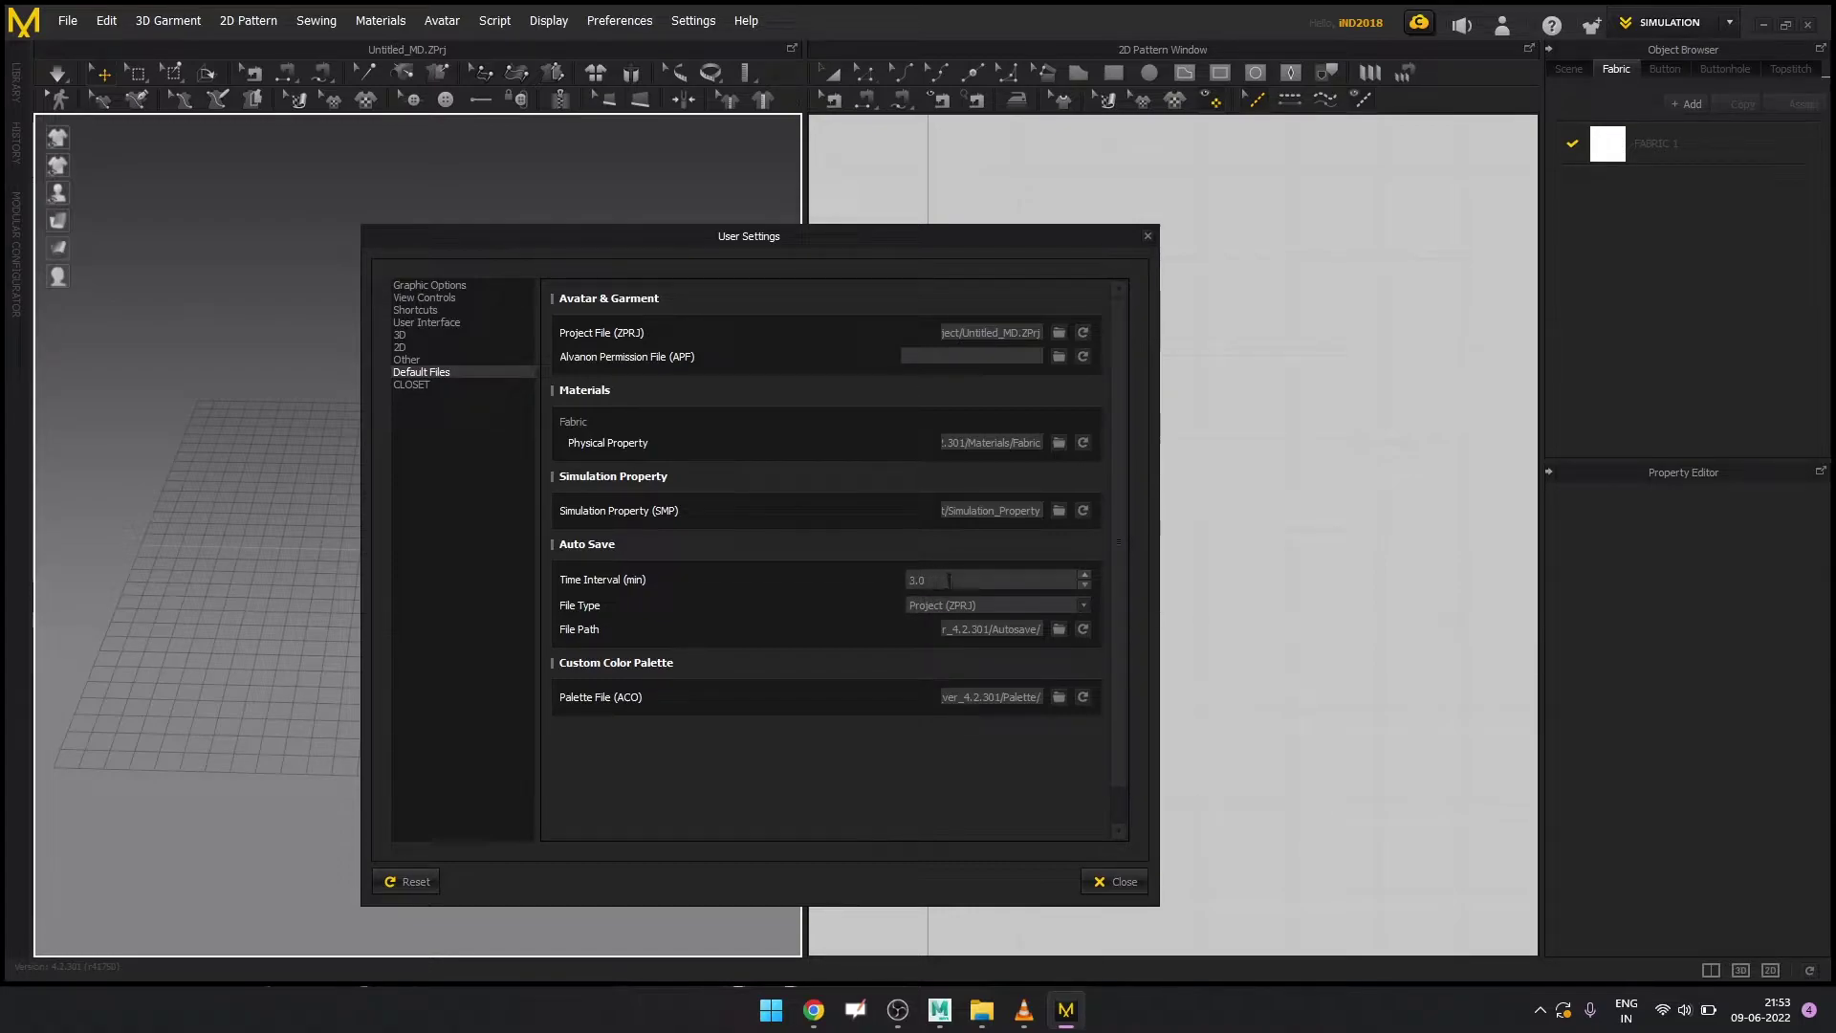
# Keep Project (ZPRJ) as the auto-save file type and close the user settings
pyautogui.click(1084, 608)
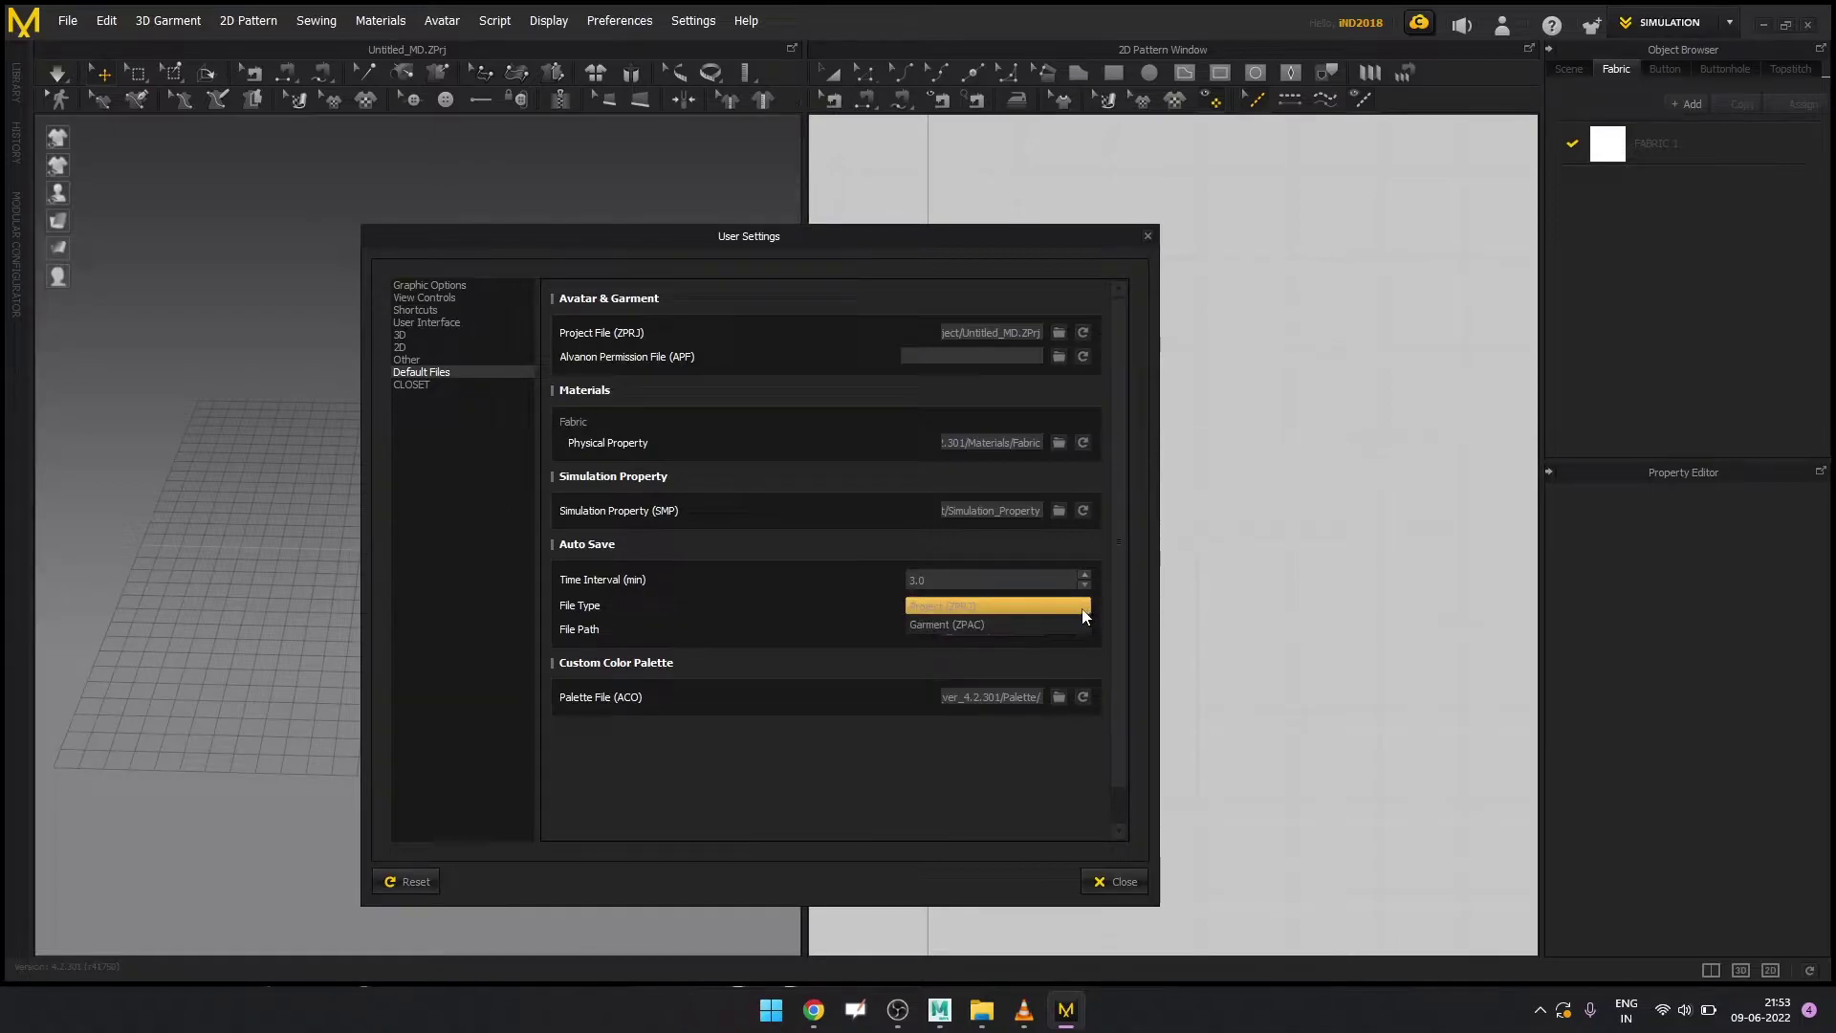
pyautogui.click(942, 606)
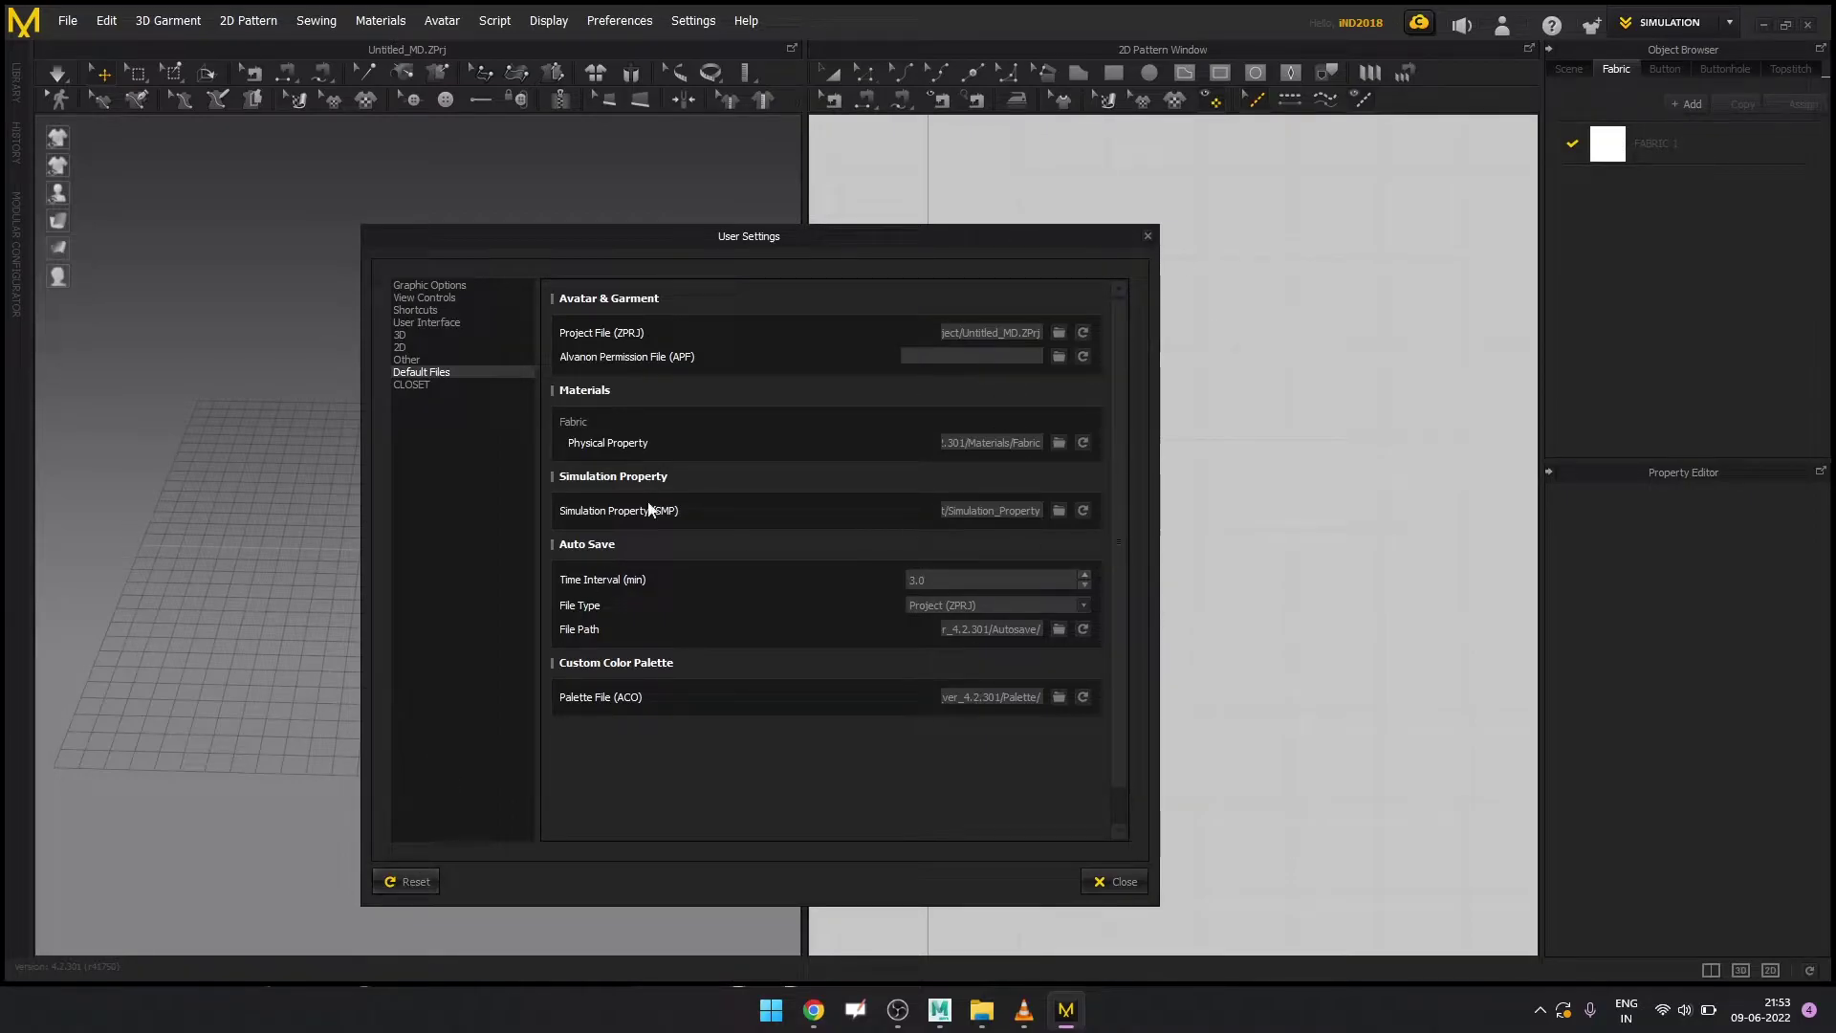
pyautogui.click(1117, 882)
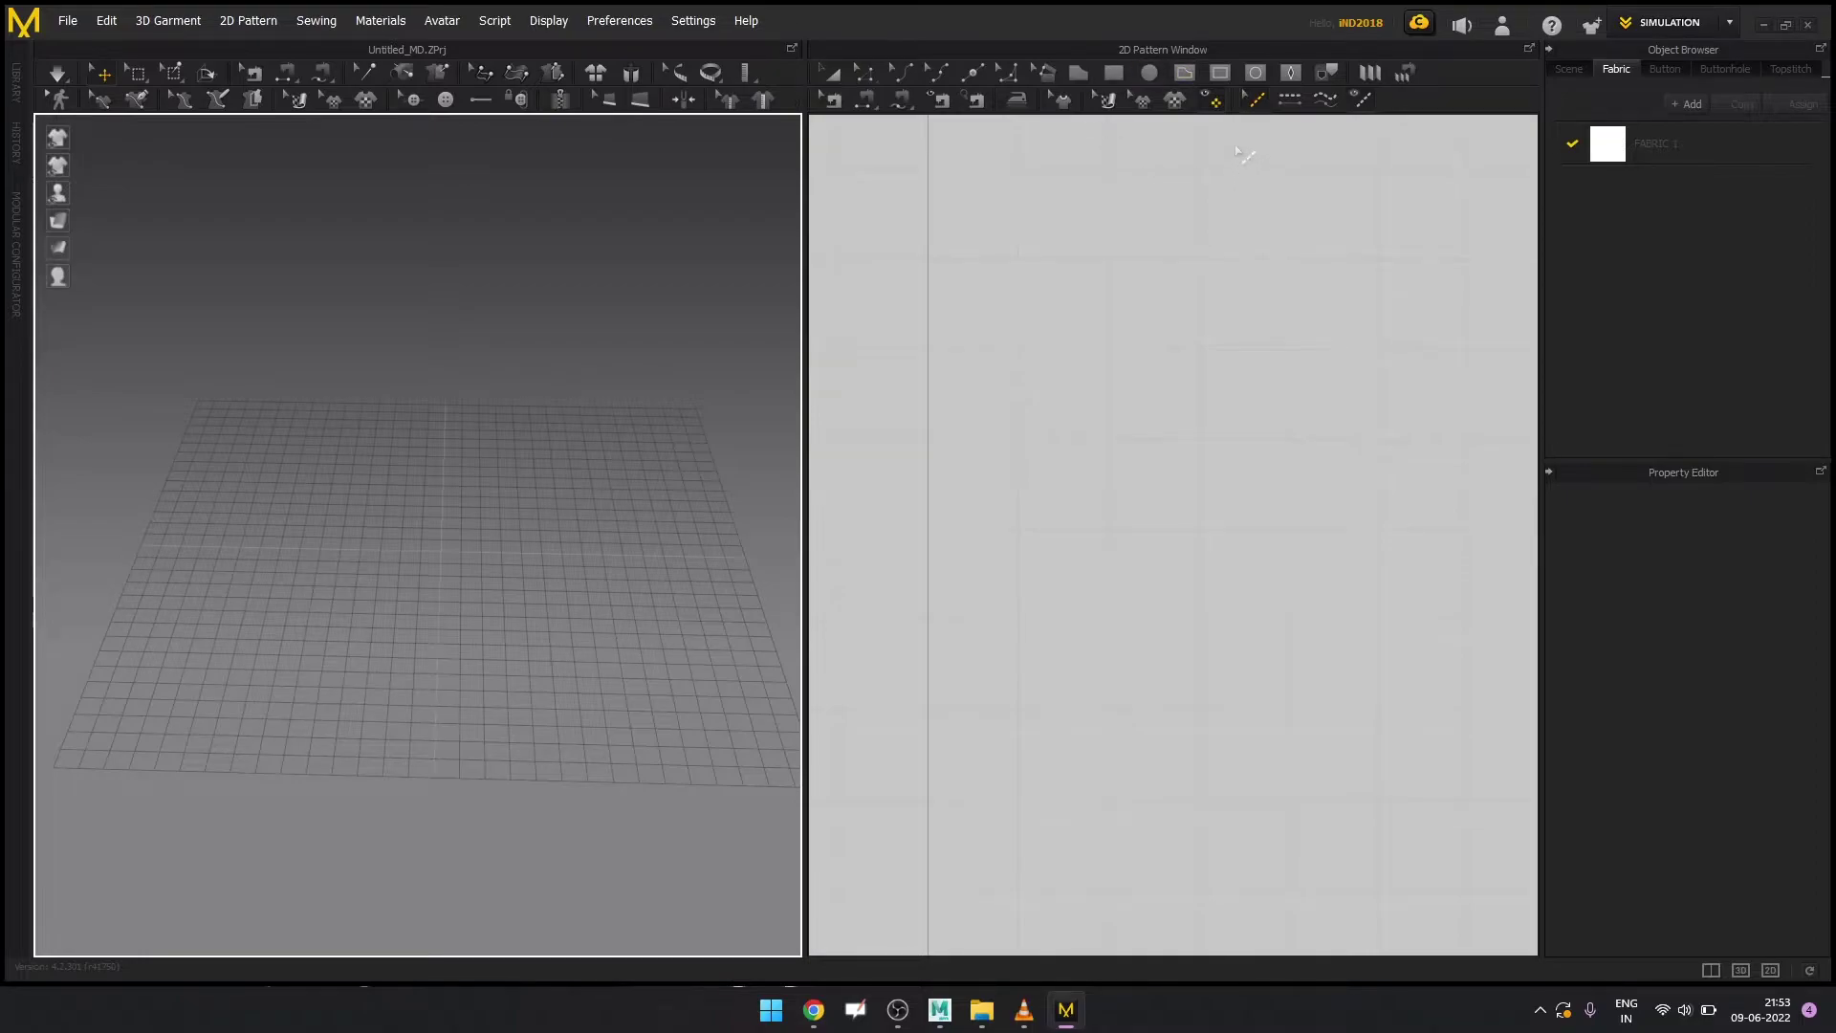
# Load the first female avatar from the Library's Avatar category into the scene
pyautogui.click(1149, 72)
pyautogui.click(16, 91)
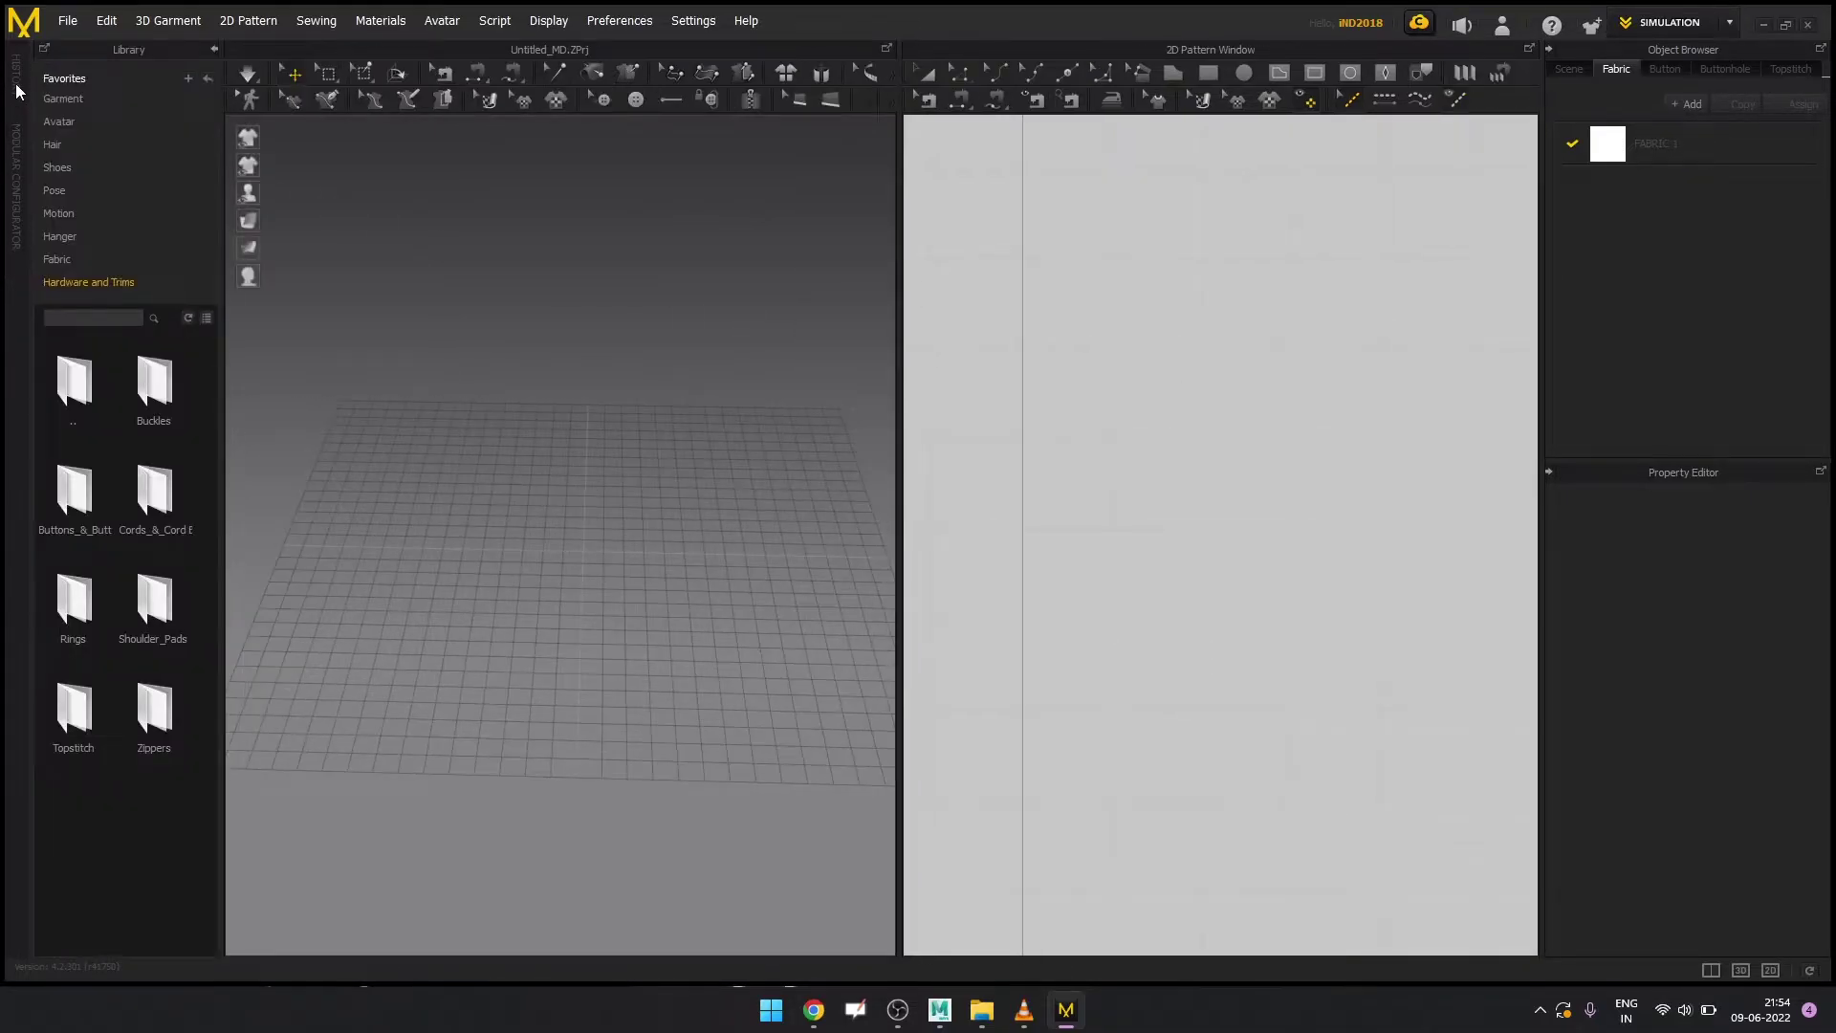
pyautogui.click(59, 122)
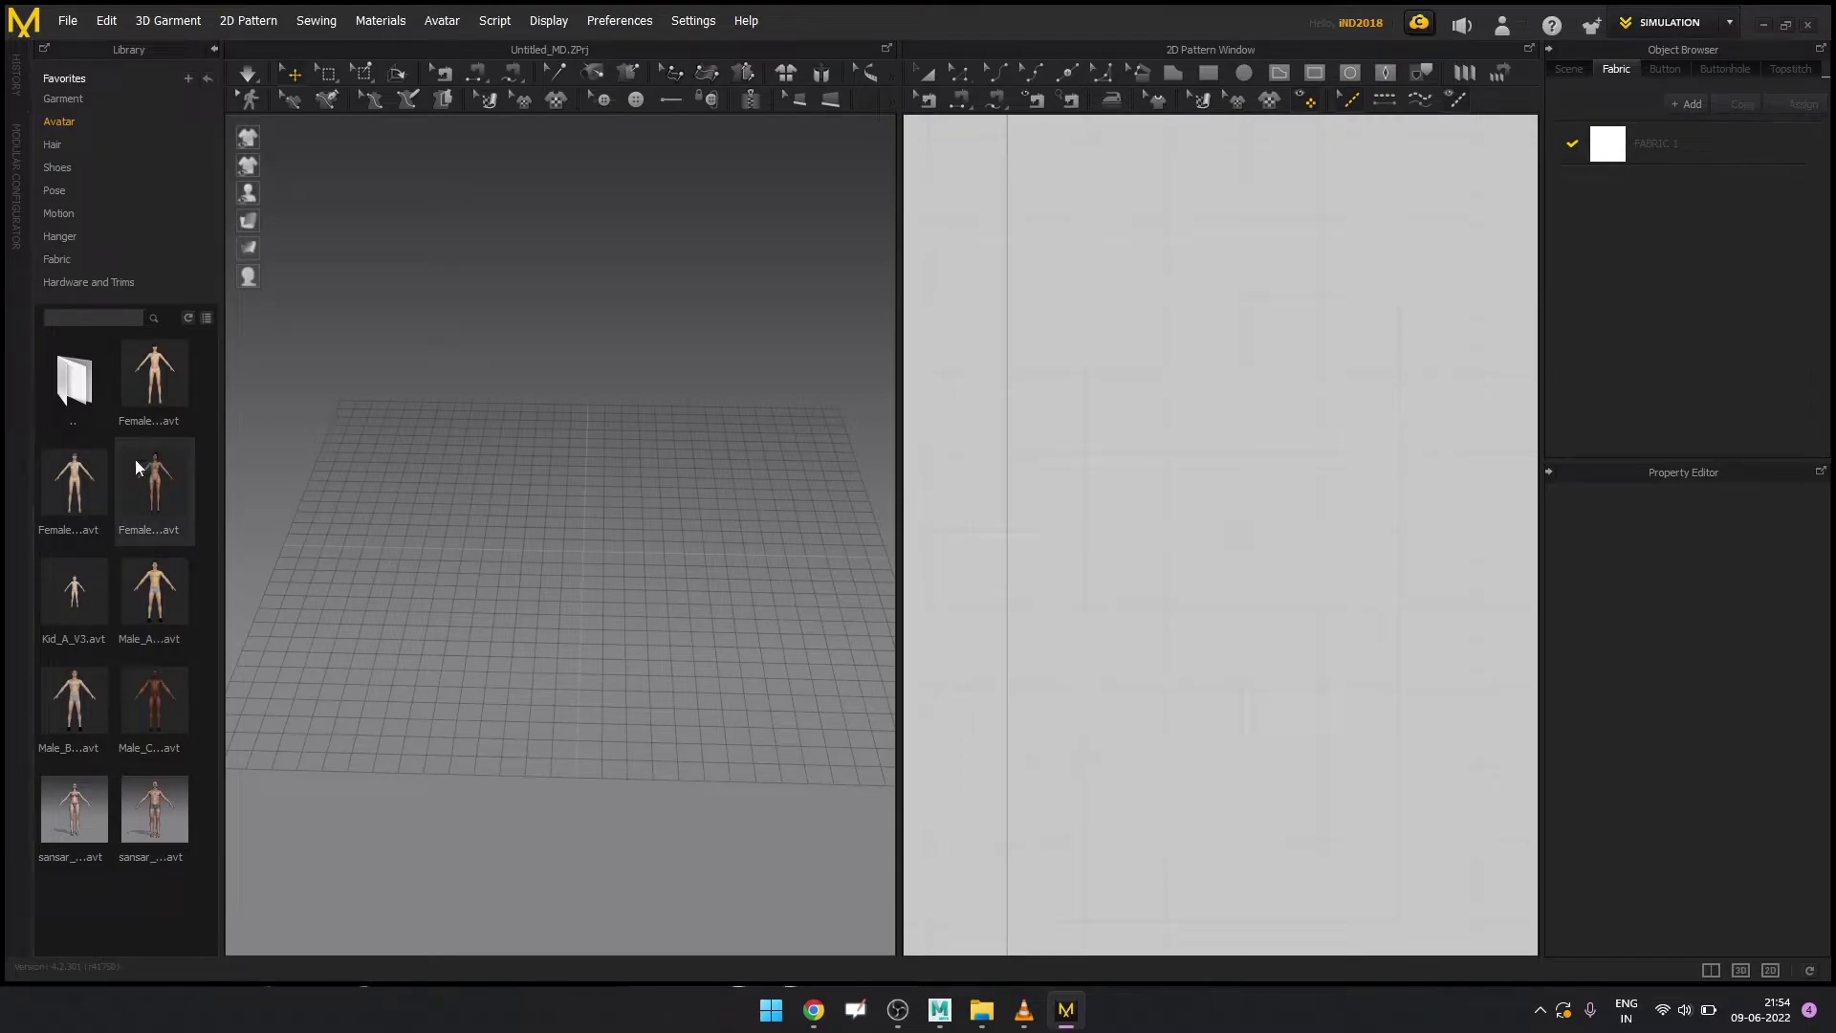
pyautogui.doubleClick(159, 386)
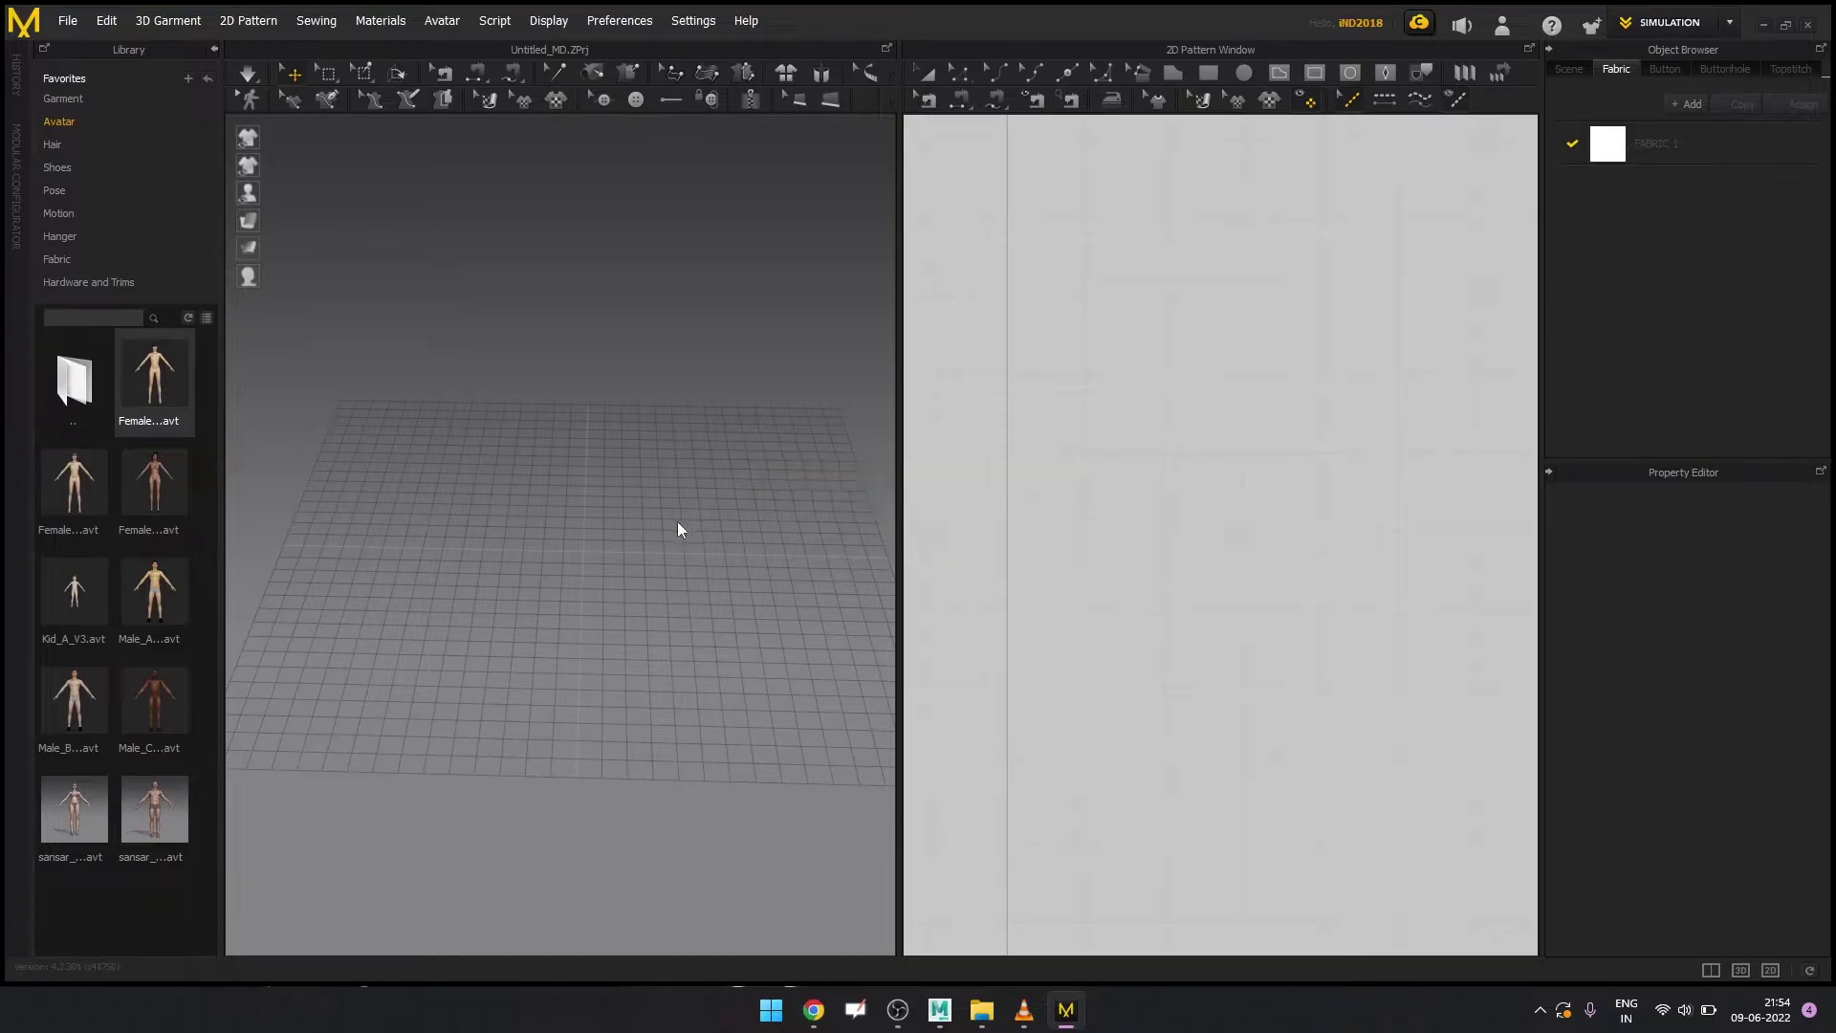
# Frame the avatar's full body in the 3D window and its silhouette's torso in the 2D pattern window
pyautogui.scroll(-5, 650, 528)
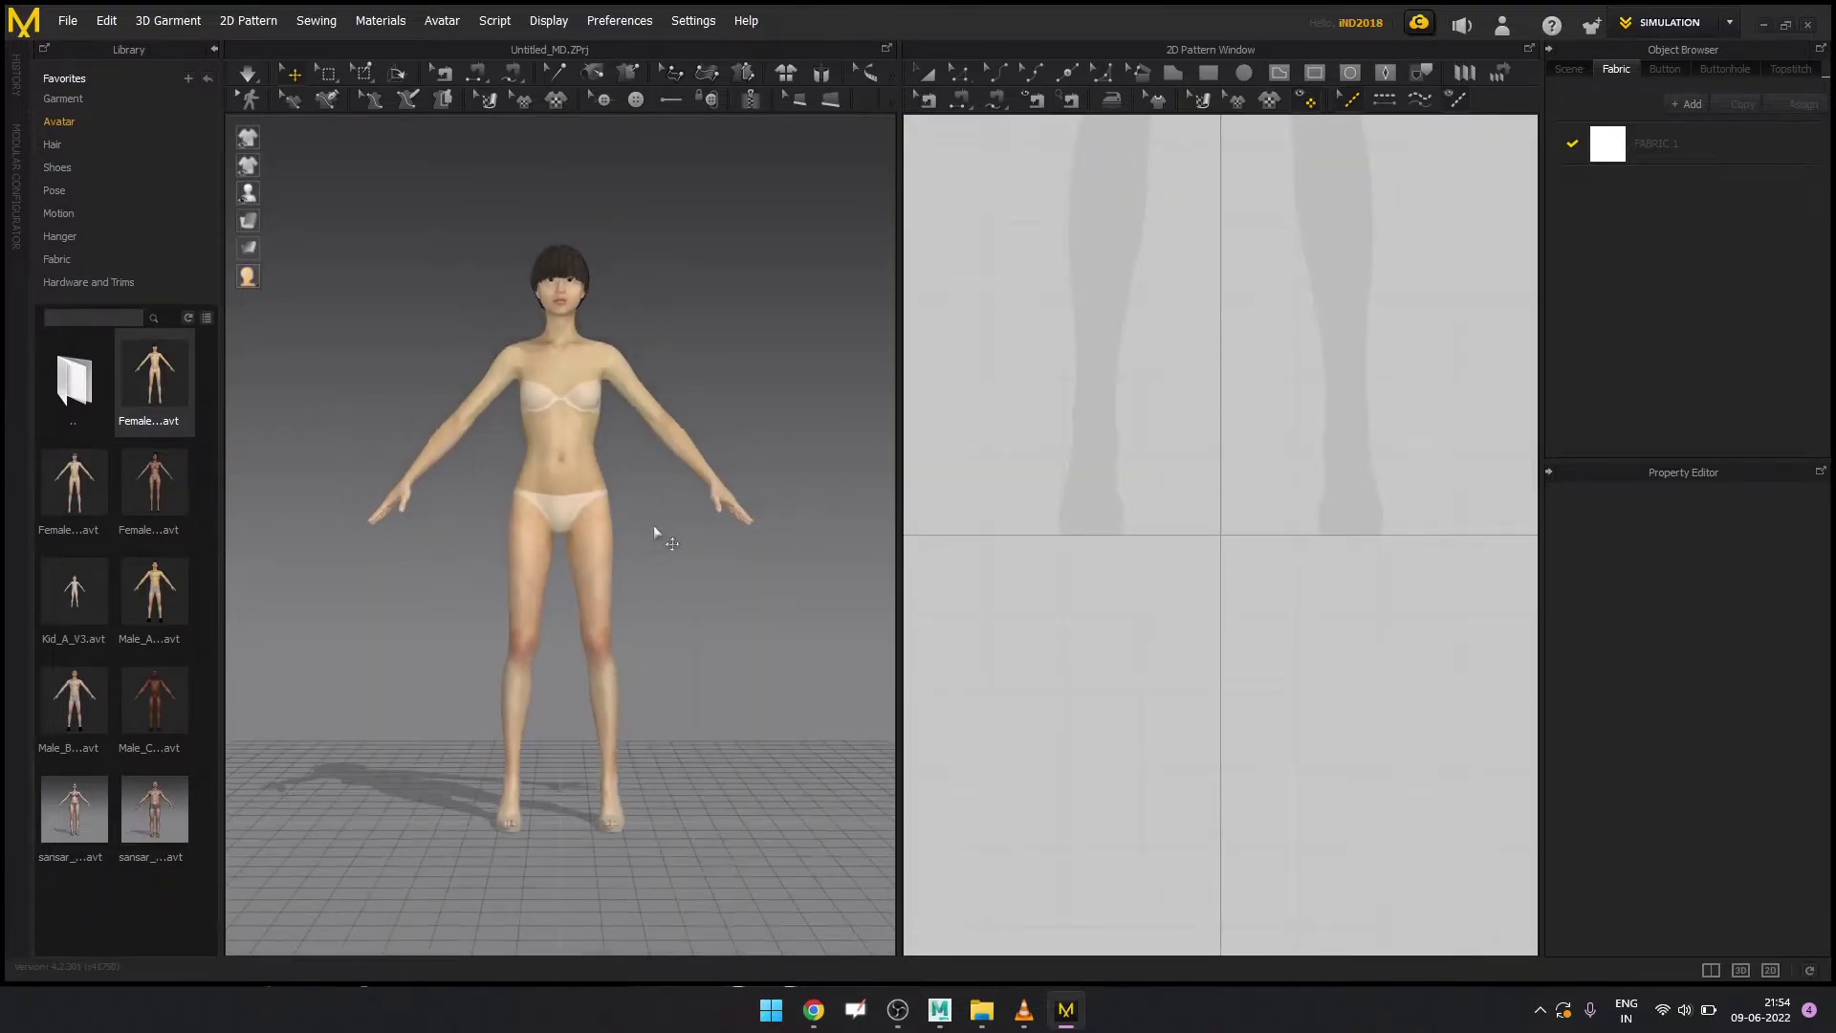
pyautogui.scroll(-2, 656, 524)
pyautogui.scroll(4, 656, 524)
pyautogui.scroll(-3, 1199, 478)
pyautogui.scroll(-2, 1209, 461)
pyautogui.moveTo(1235, 444); pyautogui.dragTo(1237, 652, button='middle')
pyautogui.scroll(4, 1236, 610)
pyautogui.moveTo(1219, 559); pyautogui.dragTo(1260, 618, button='middle')
pyautogui.scroll(3, 1065, 361)
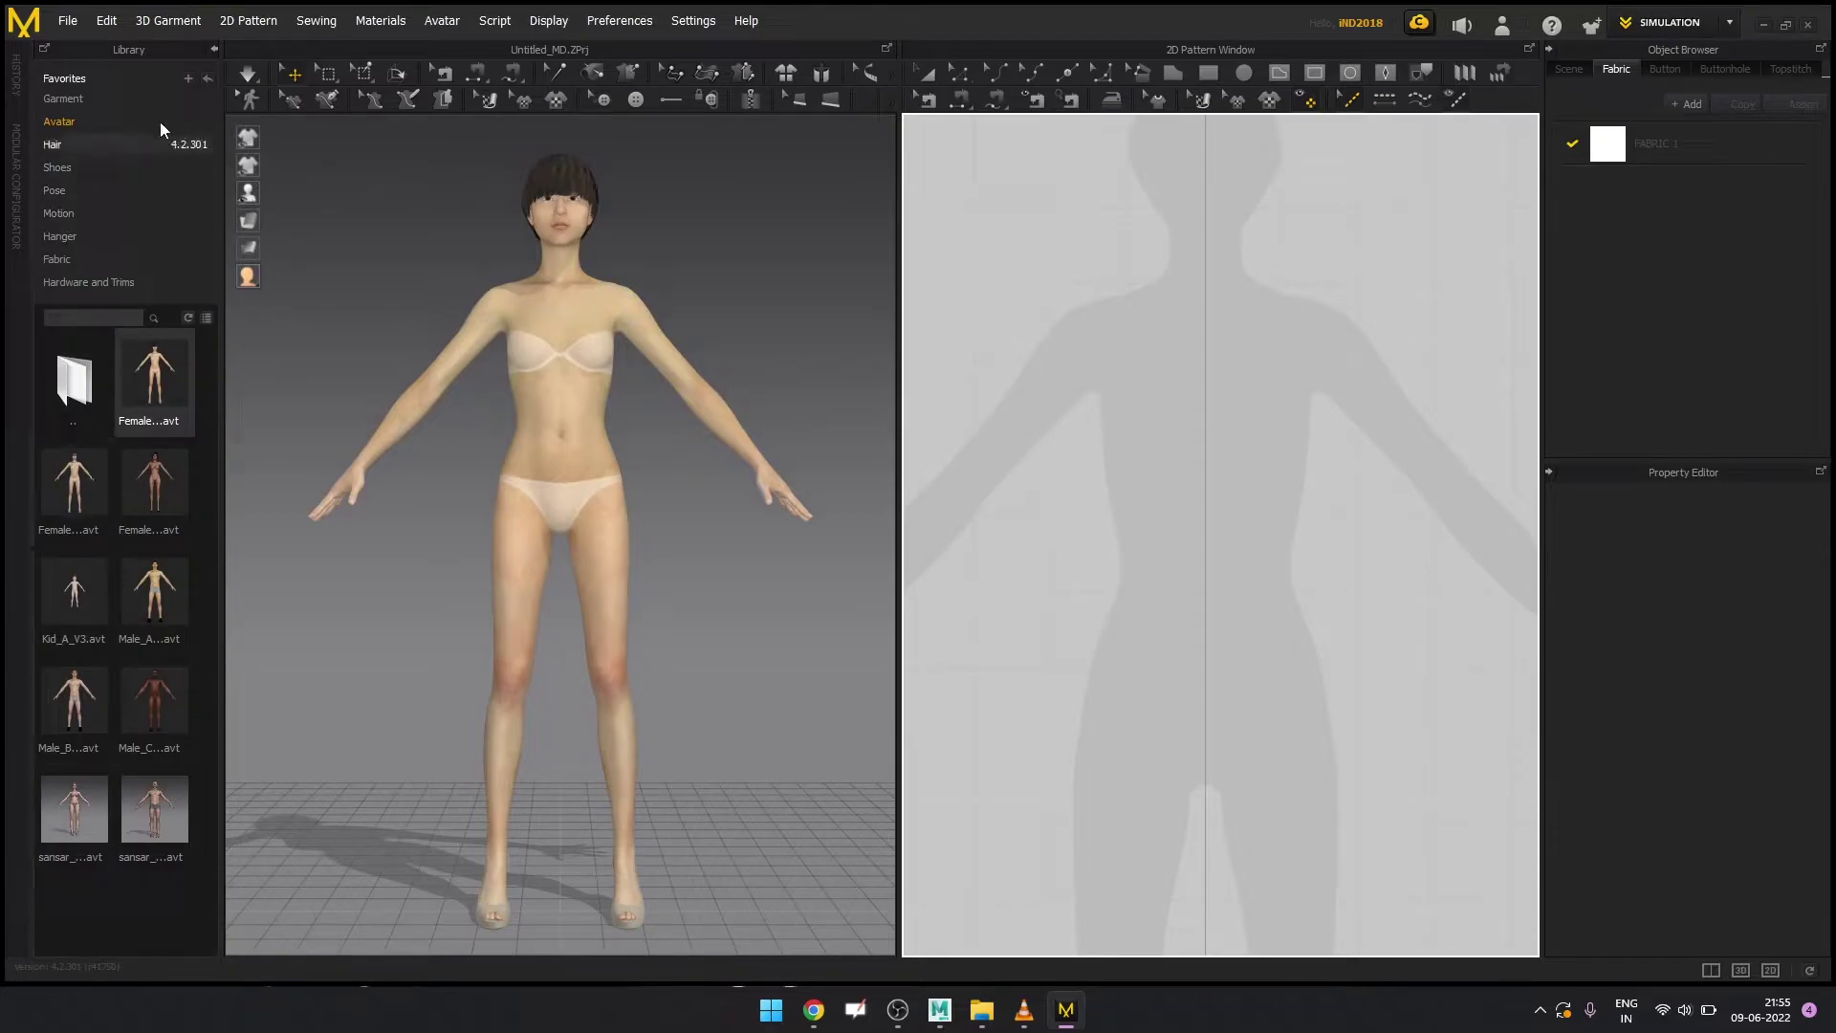
# Collapse the Library and resize the 3D and 2D pattern windows to nearly equal widths
pyautogui.click(213, 50)
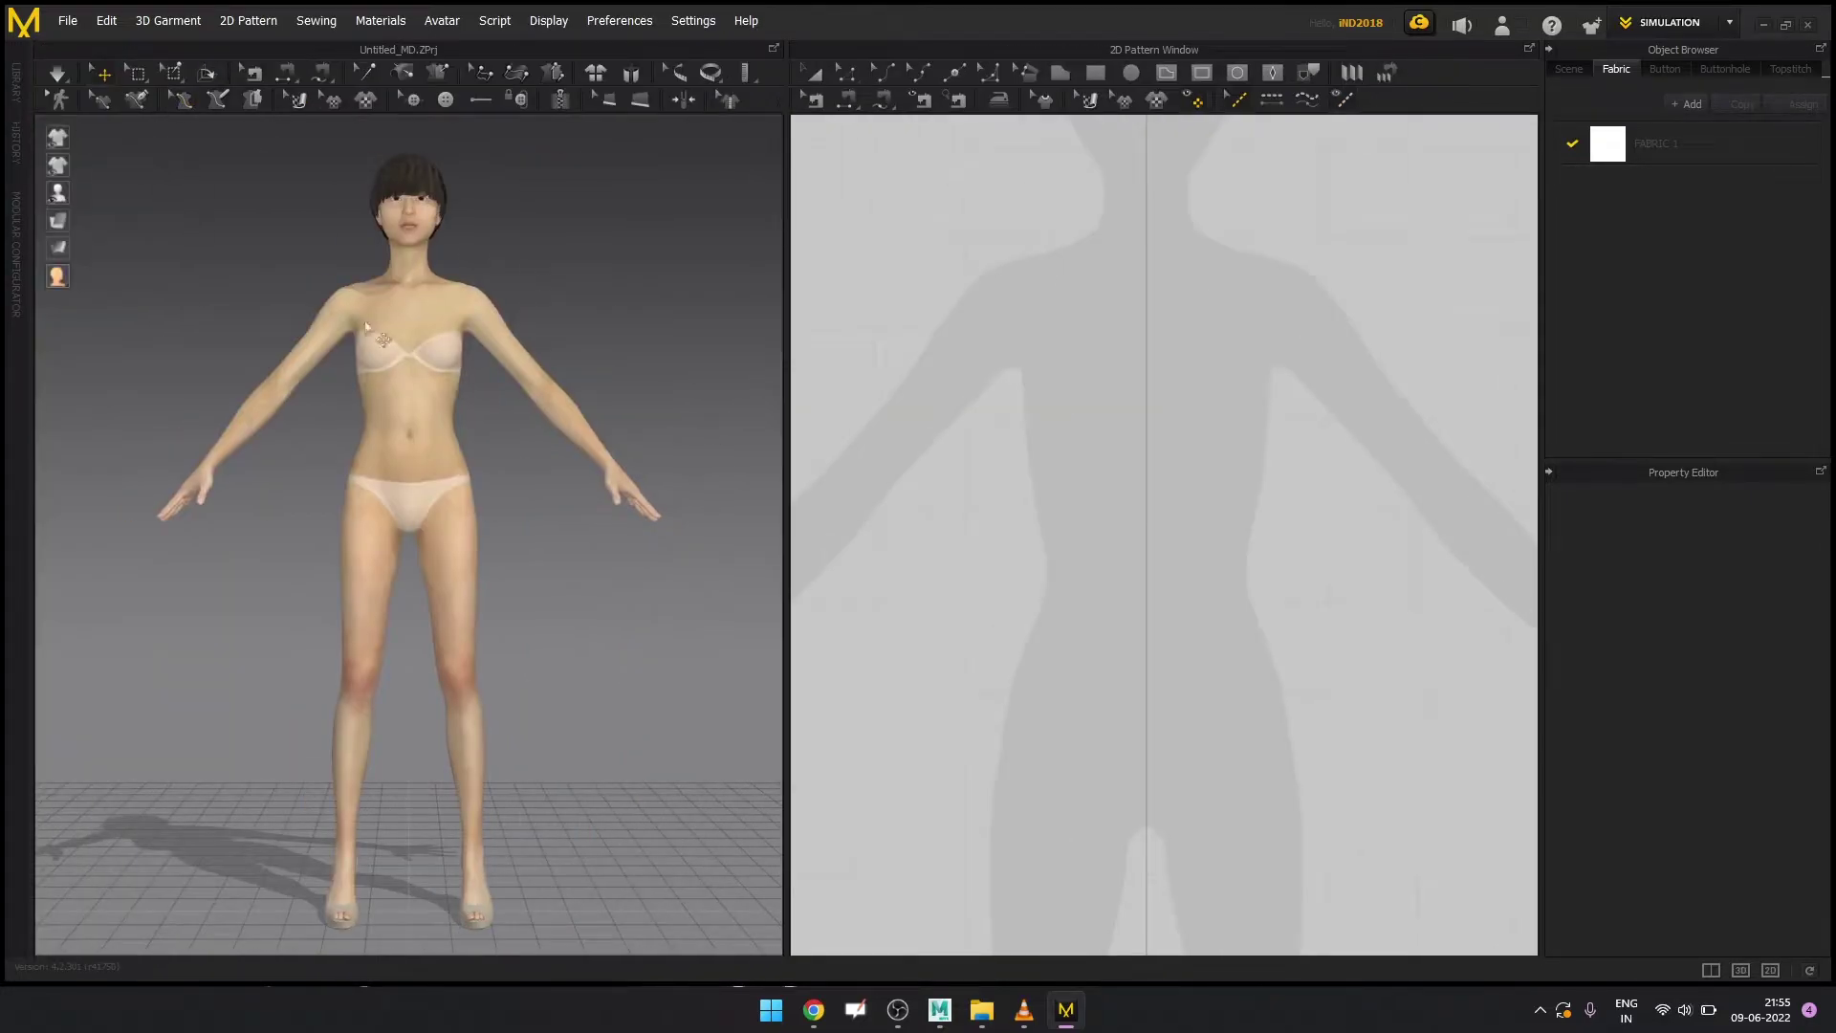
pyautogui.moveTo(785, 403); pyautogui.dragTo(578, 483)
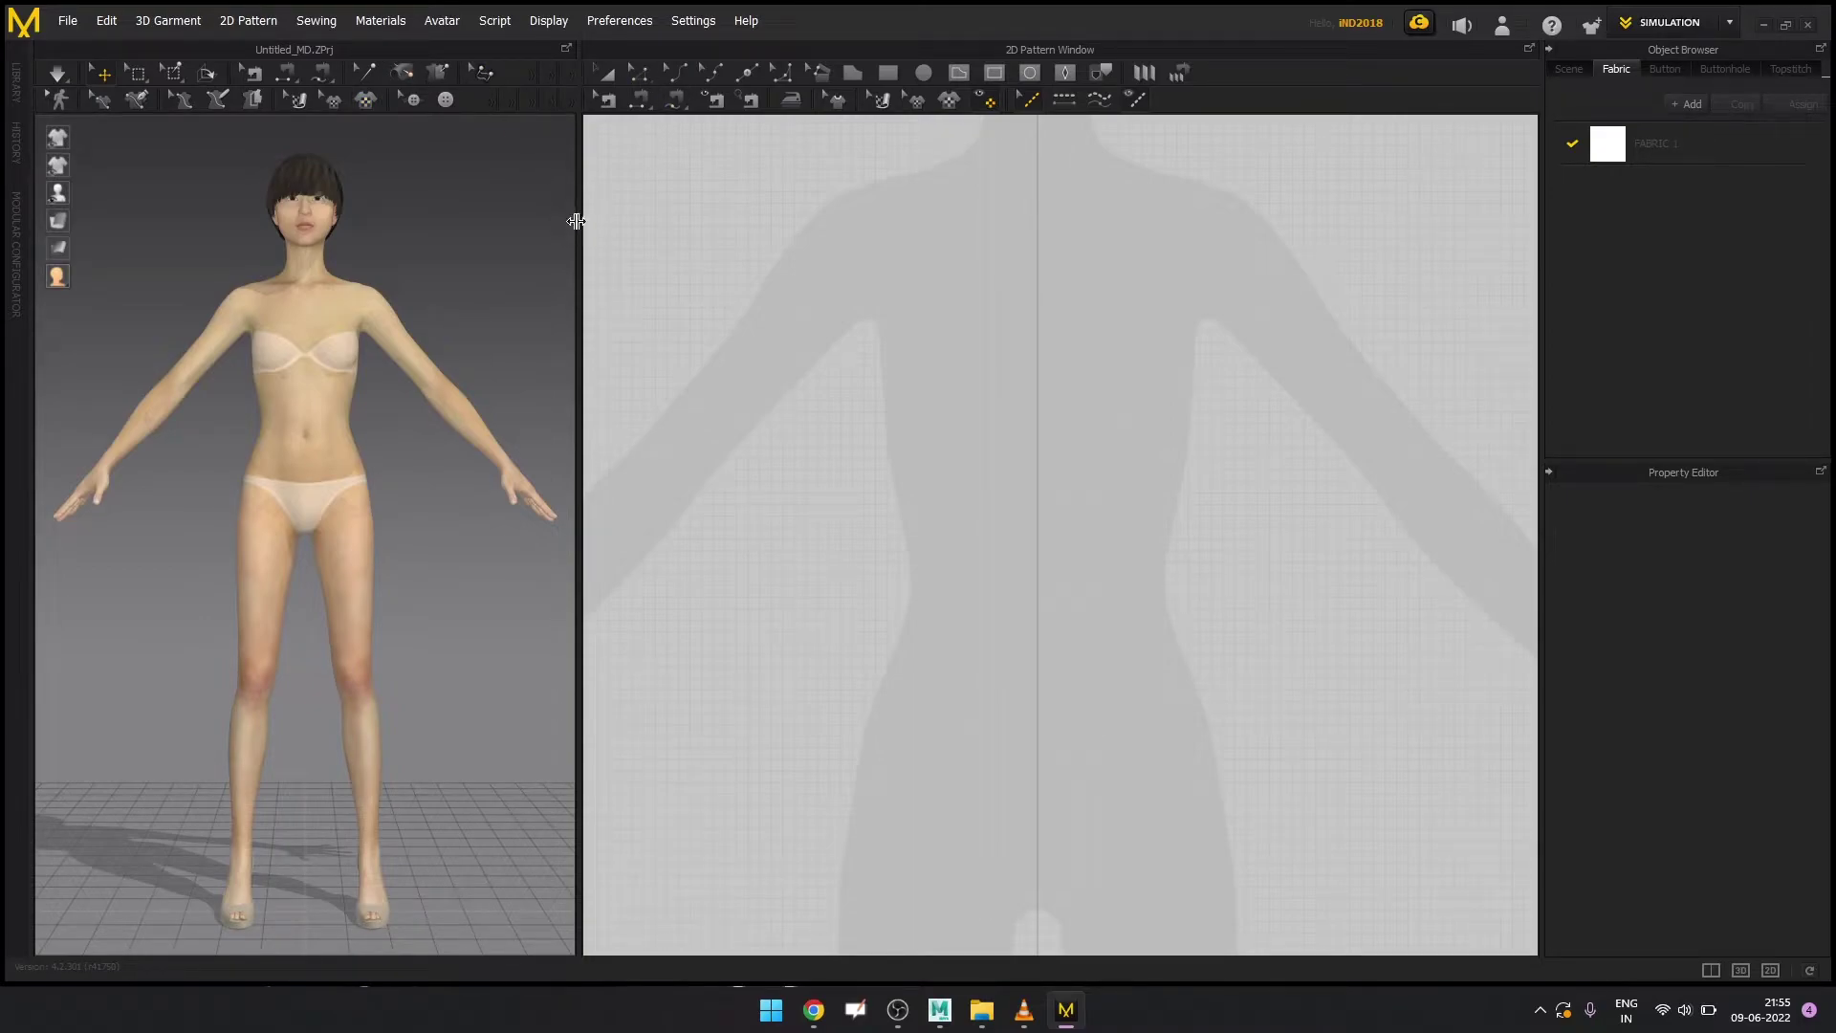
pyautogui.moveTo(577, 220); pyautogui.dragTo(556, 220)
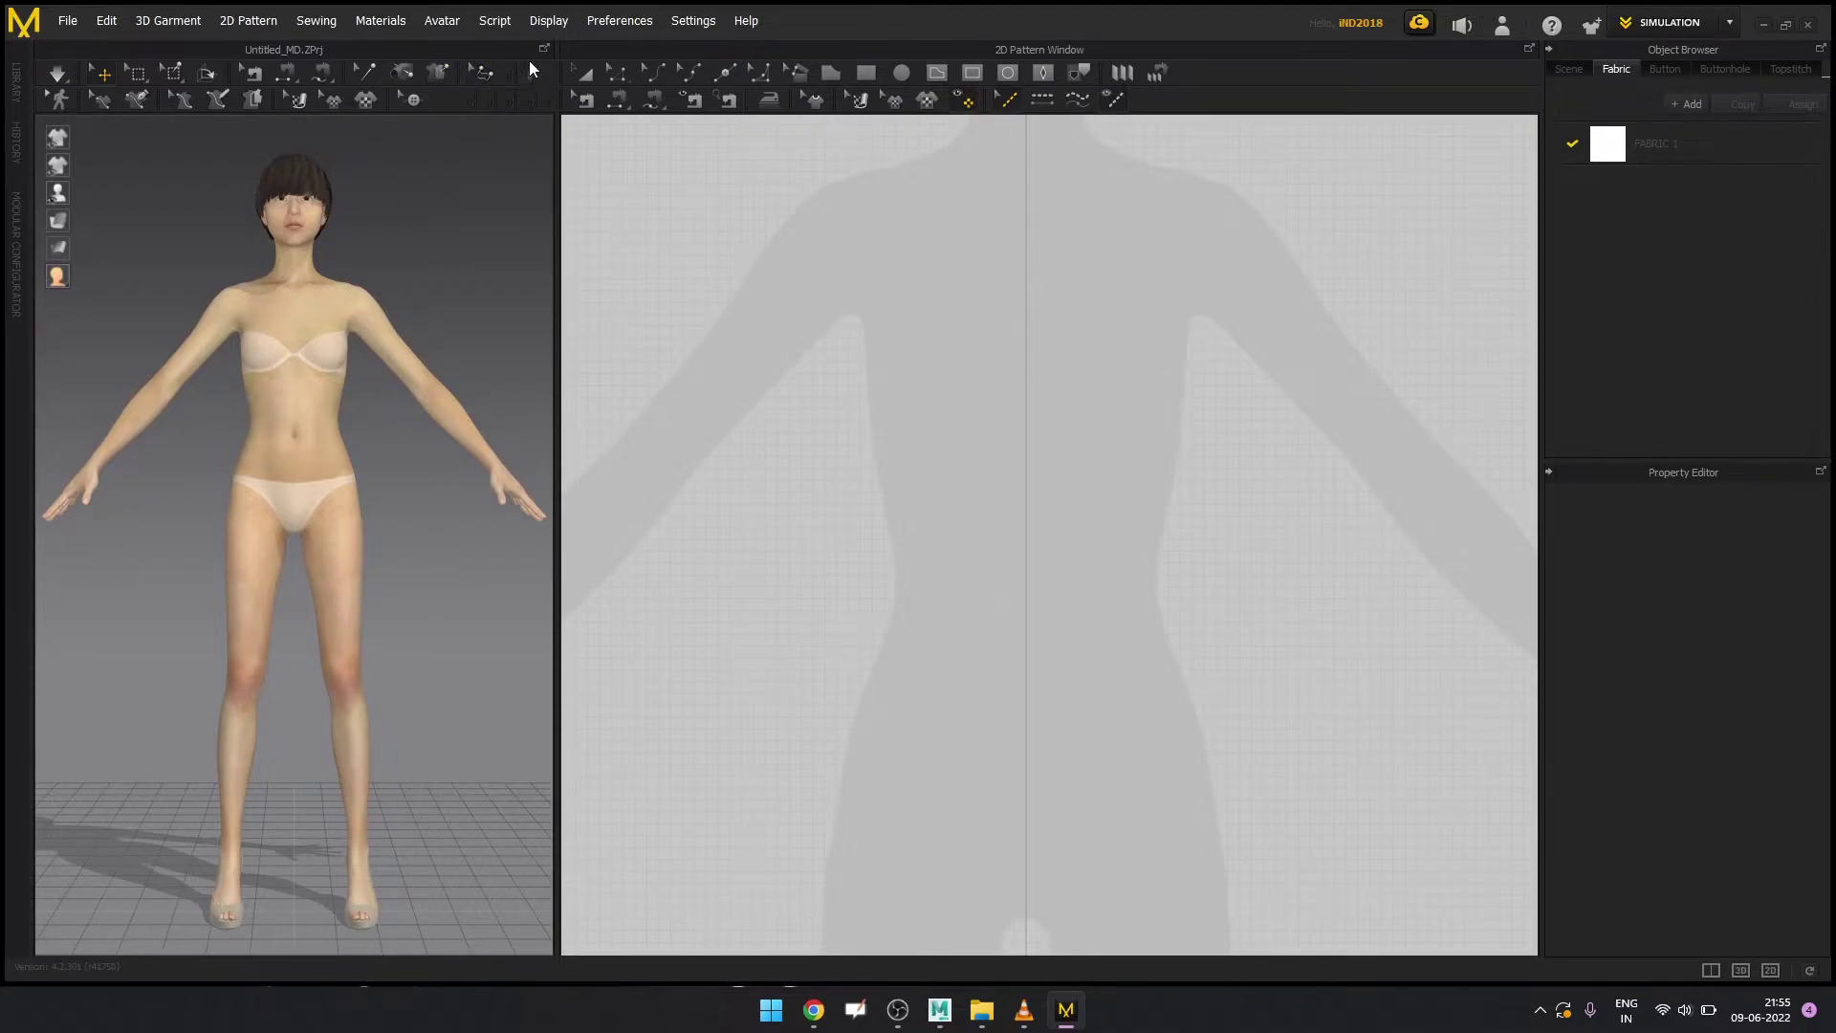
pyautogui.moveTo(559, 201)
pyautogui.mouseDown()
pyautogui.moveTo(737, 205)
pyautogui.moveTo(573, 204)
pyautogui.mouseUp()
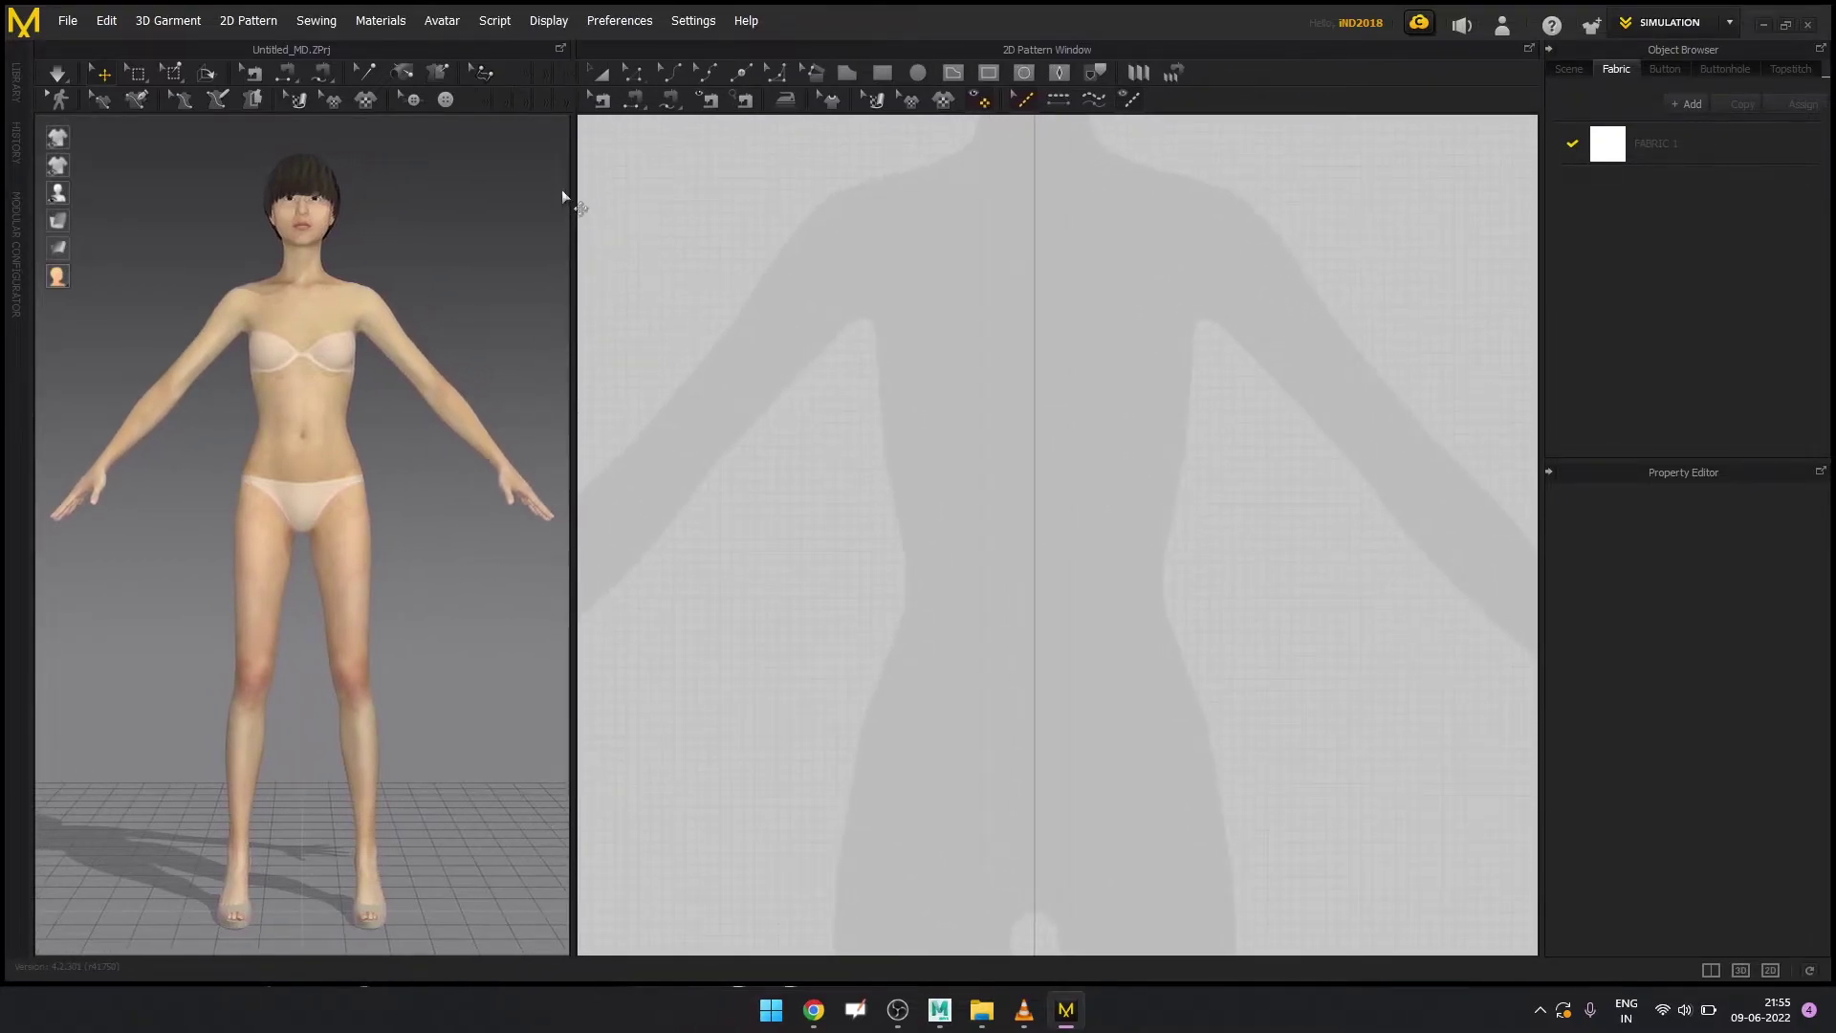
pyautogui.click(542, 76)
pyautogui.moveTo(572, 211); pyautogui.dragTo(1144, 315)
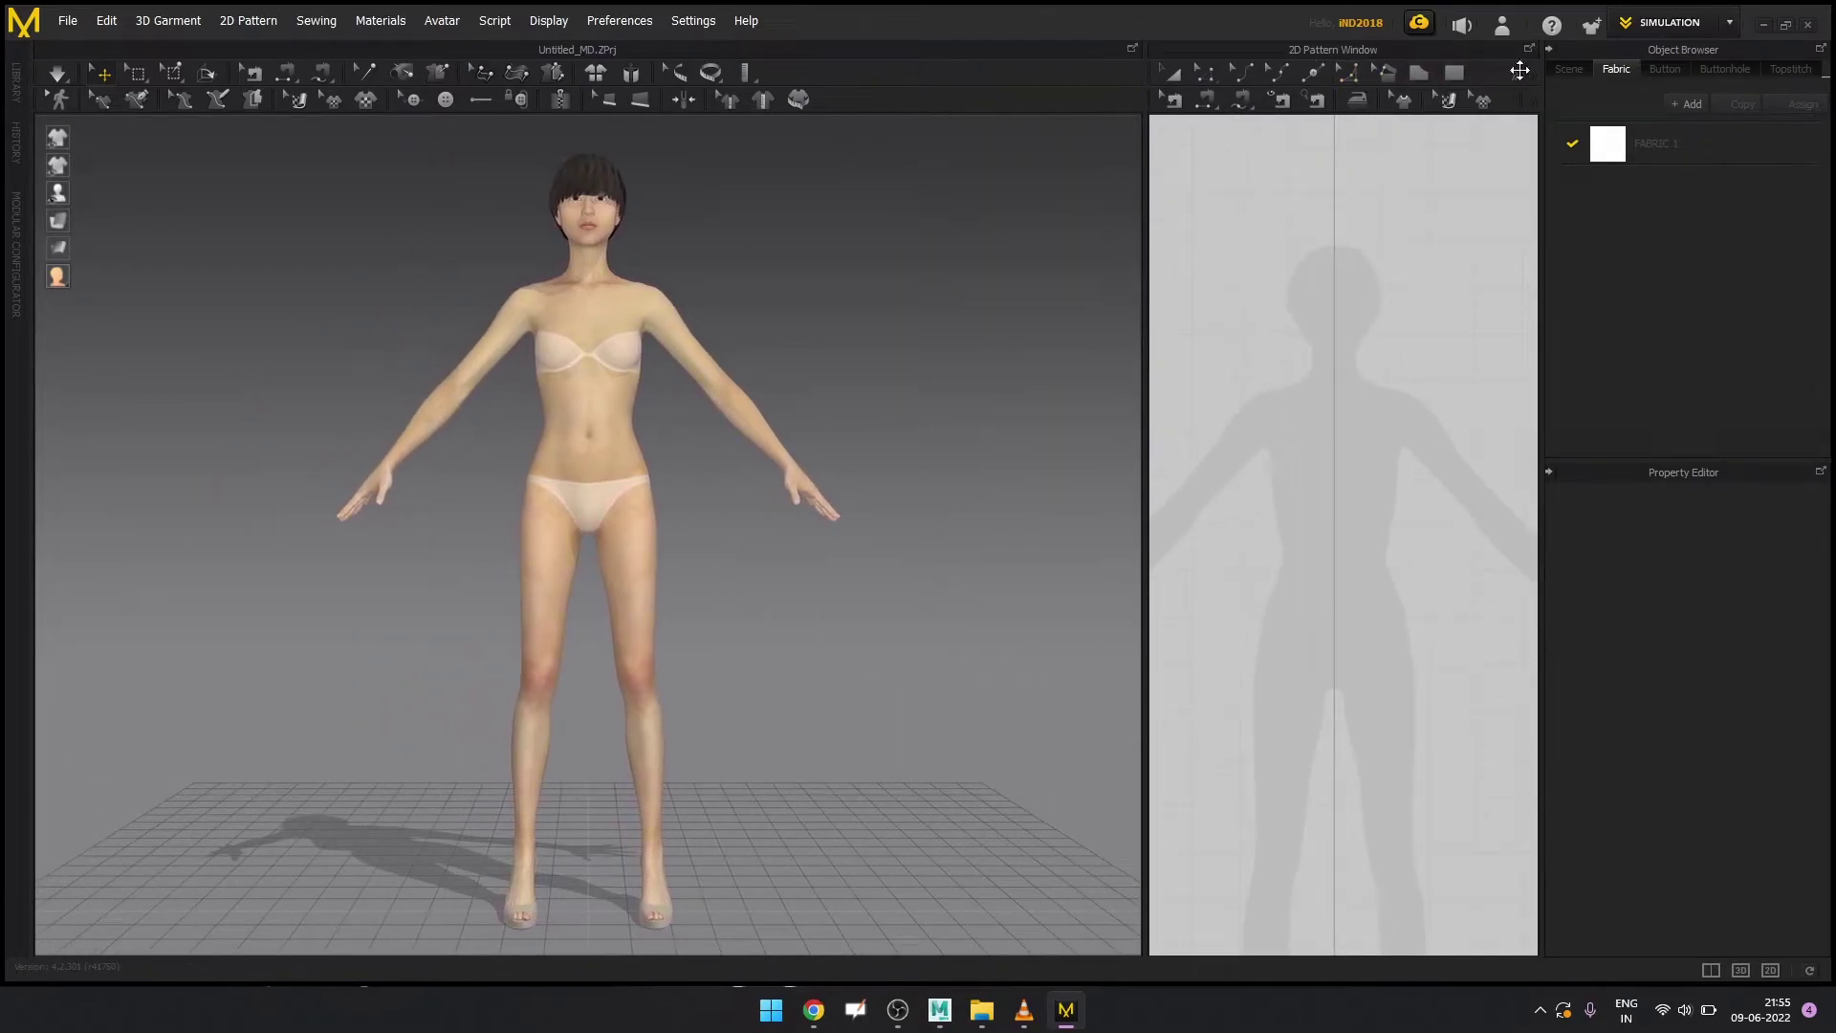
pyautogui.moveTo(1143, 292); pyautogui.dragTo(825, 310)
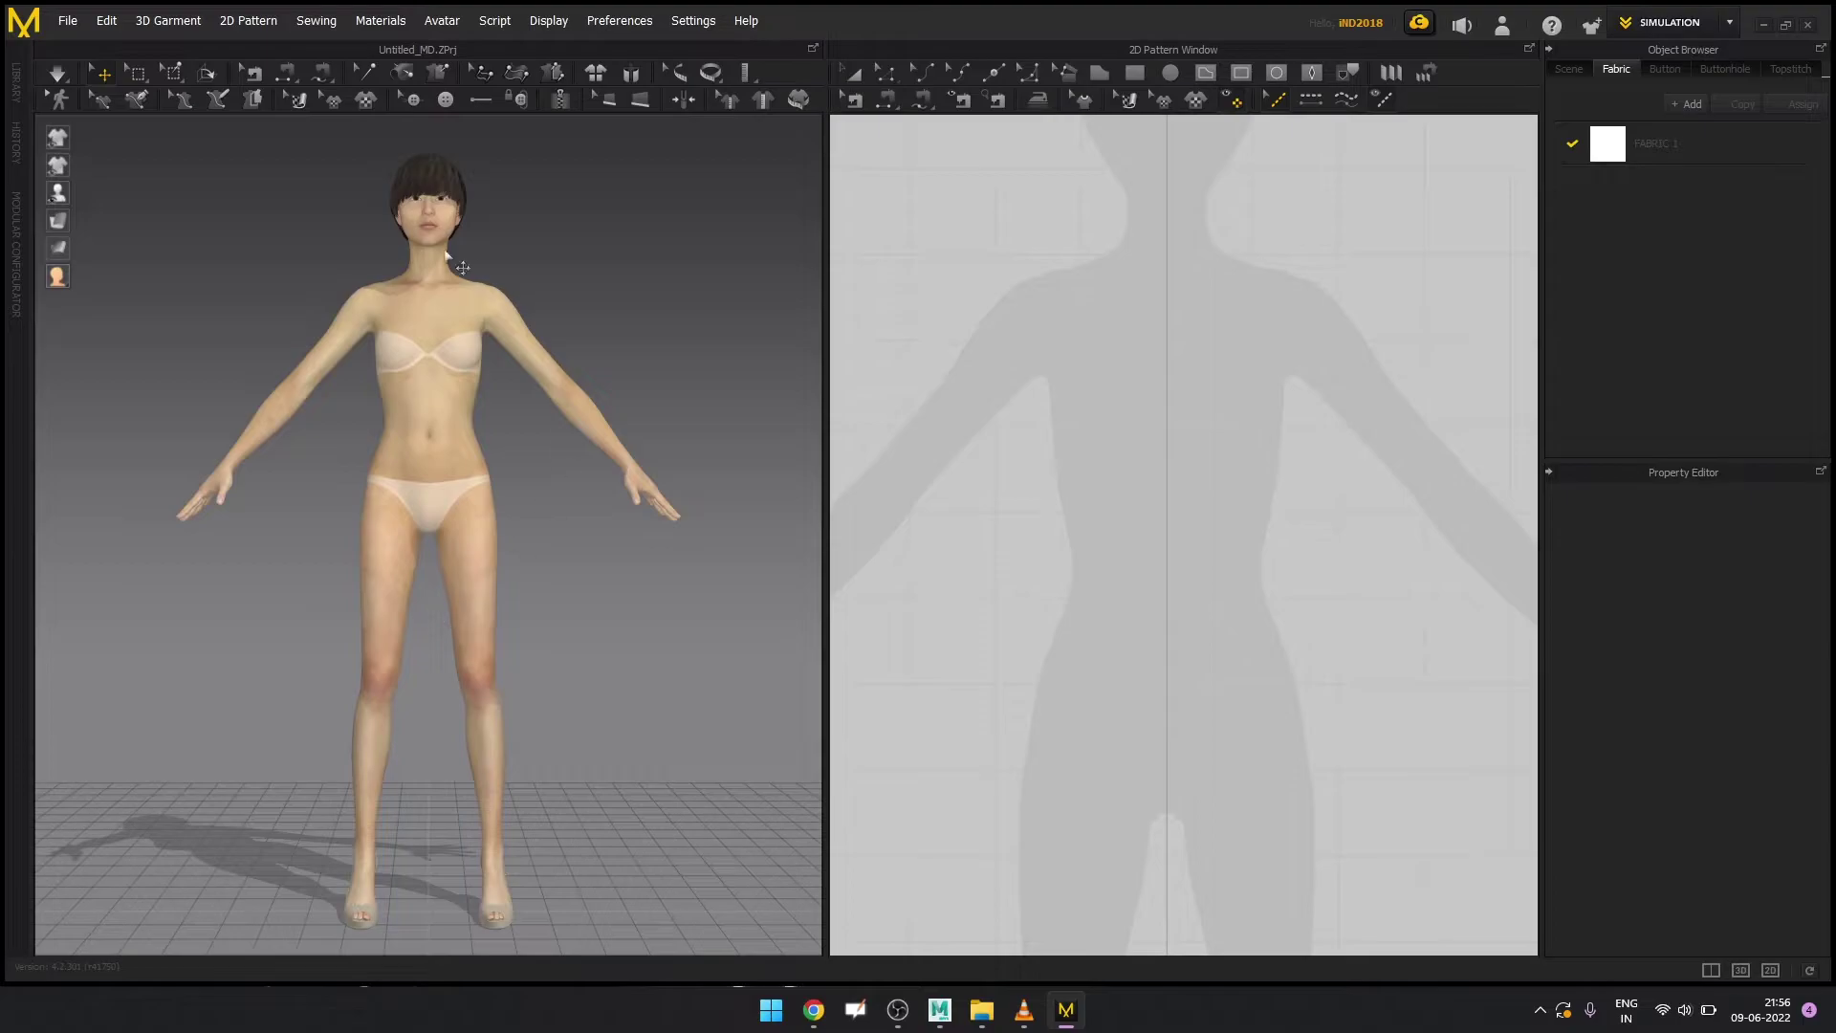
# Orbit, pan and zoom the 3D view to look at the avatar from slightly above
pyautogui.moveTo(567, 633)
pyautogui.mouseDown(button='right')
pyautogui.moveTo(336, 656)
pyautogui.moveTo(667, 656)
pyautogui.moveTo(410, 659)
pyautogui.moveTo(570, 668)
pyautogui.mouseUp(button='right')
pyautogui.moveTo(570, 590); pyautogui.dragTo(606, 577, button='middle')
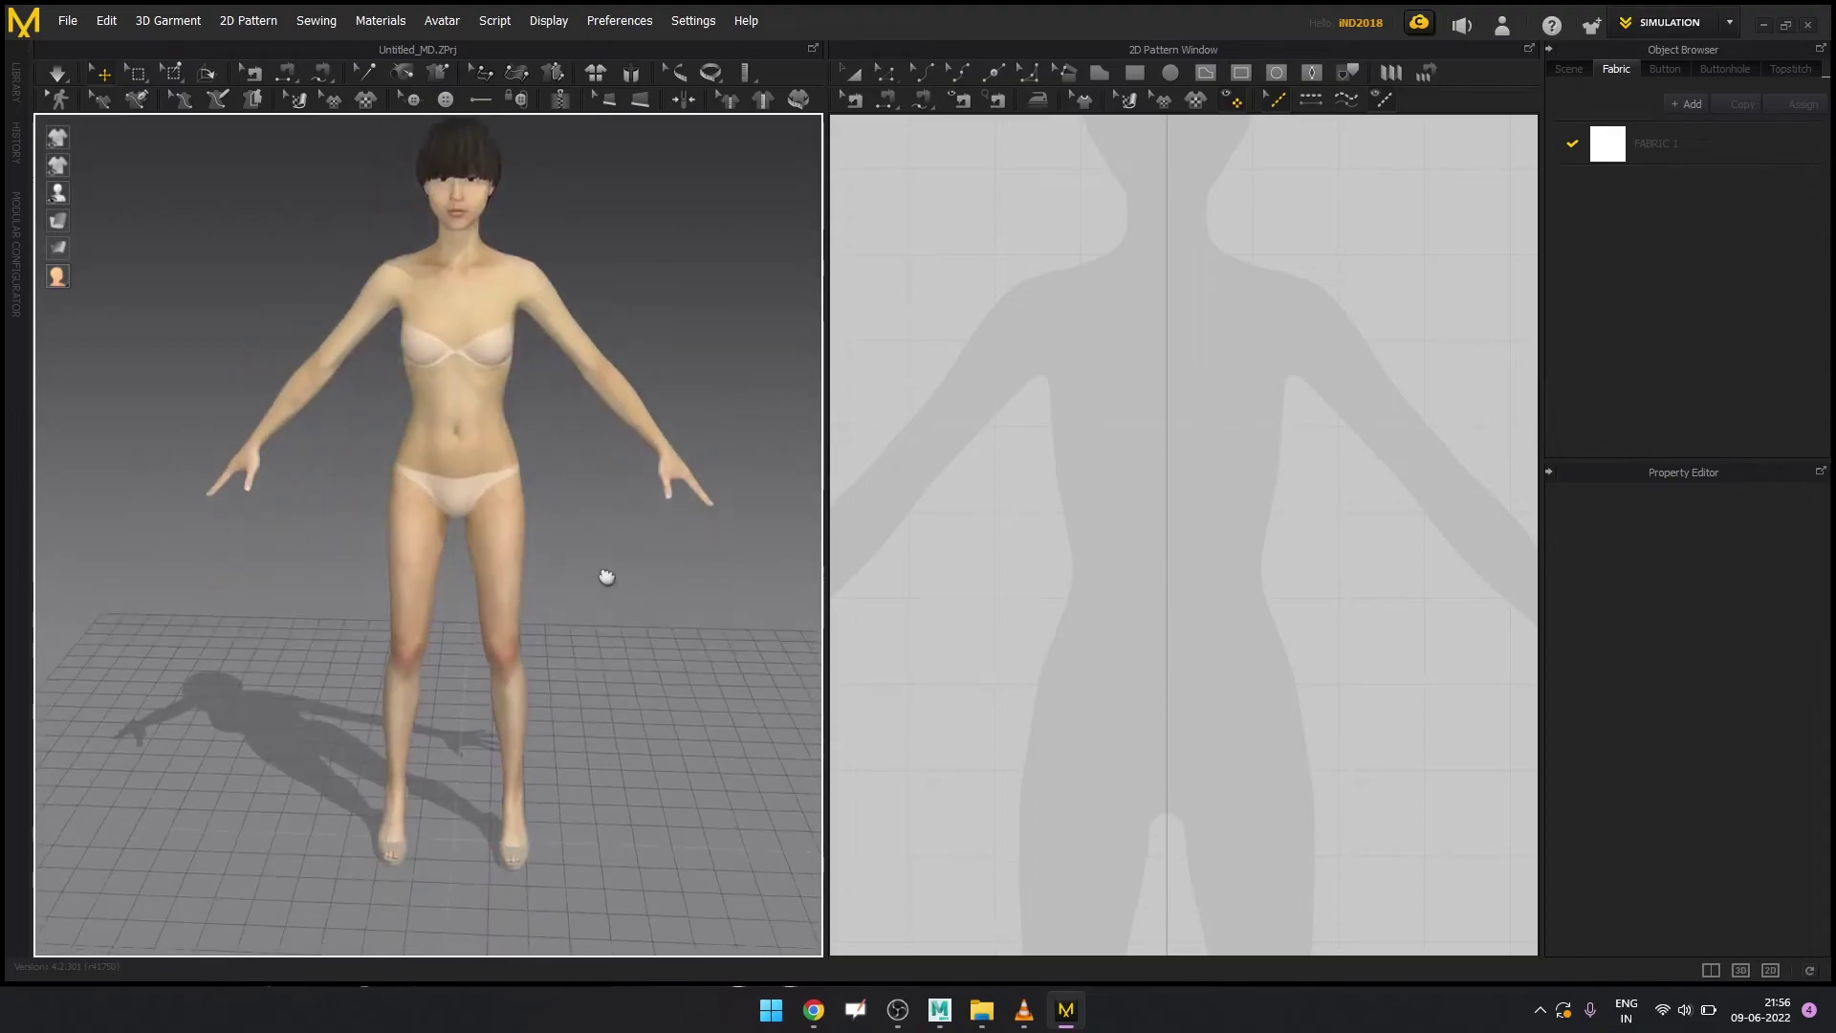
pyautogui.scroll(2, 591, 573)
pyautogui.scroll(3, 590, 569)
pyautogui.scroll(-3, 599, 578)
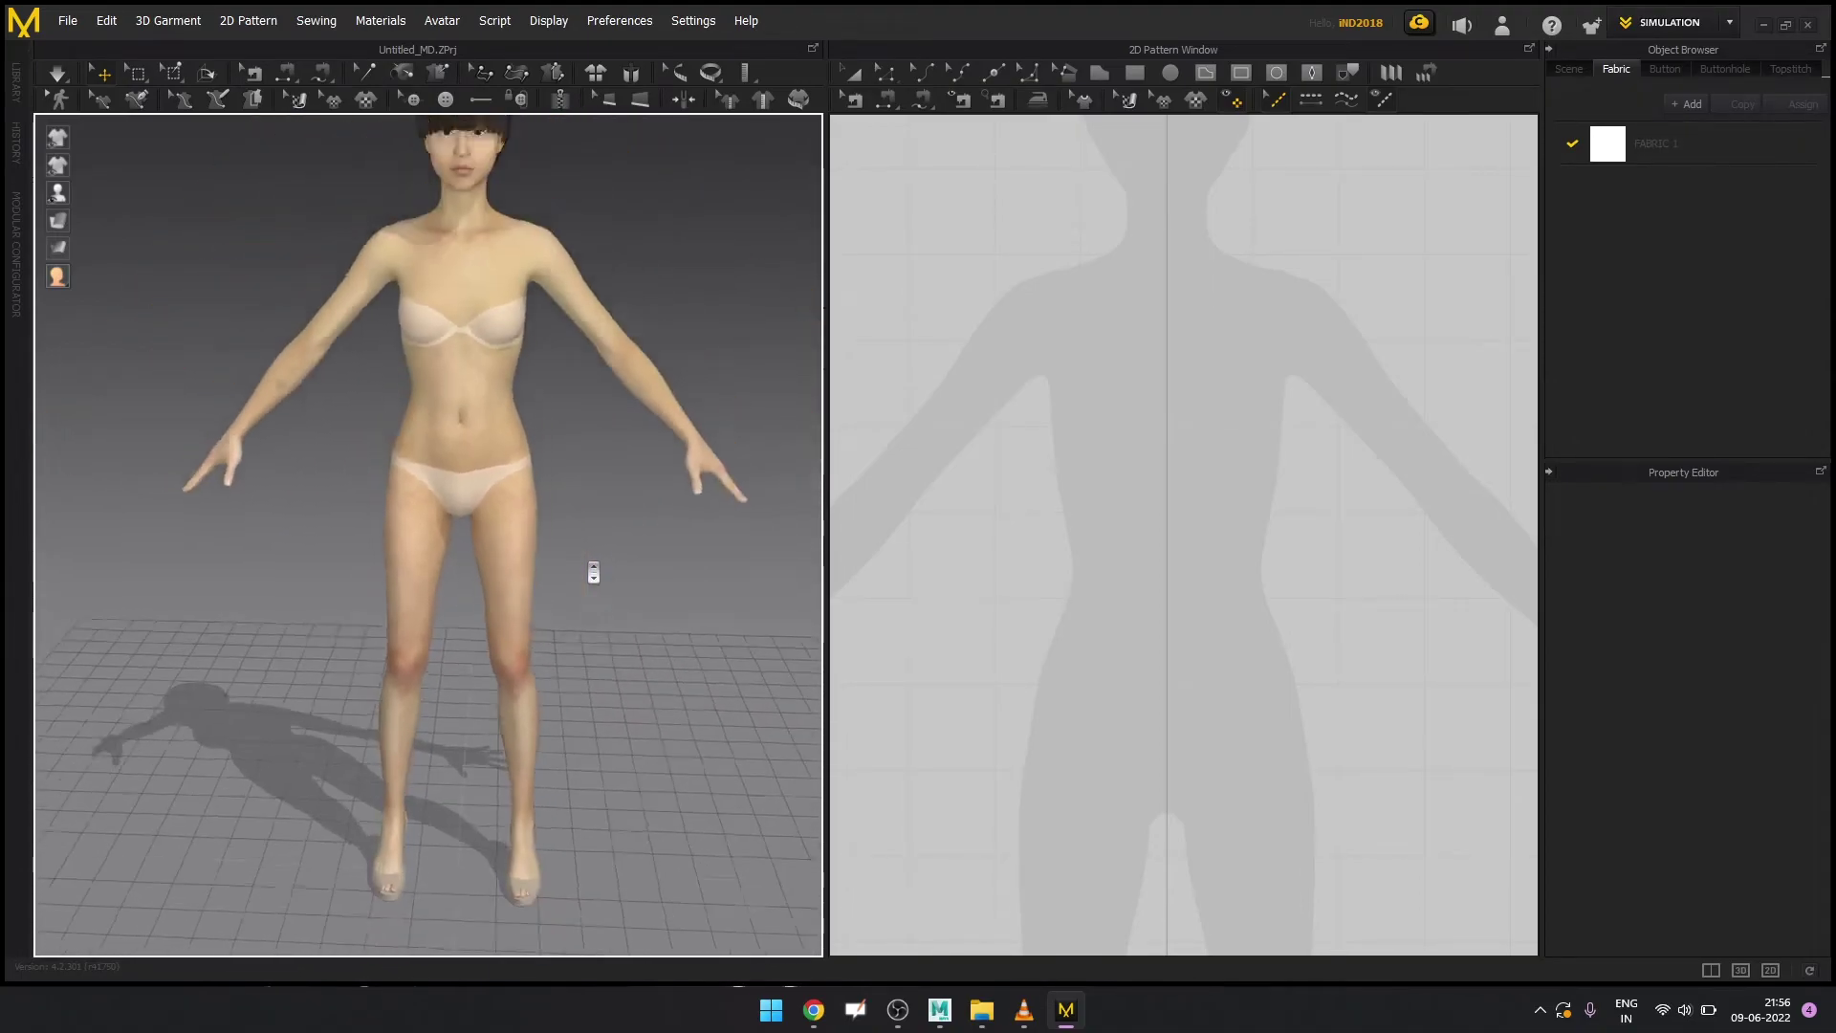
# Frame the avatar's full body from head to feet in the 3D window
pyautogui.scroll(5, 601, 581)
pyautogui.scroll(-4, 600, 580)
pyautogui.moveTo(616, 554); pyautogui.dragTo(615, 647, button='middle')
pyautogui.scroll(-3, 598, 636)
pyautogui.moveTo(571, 627); pyautogui.dragTo(623, 627, button='right')
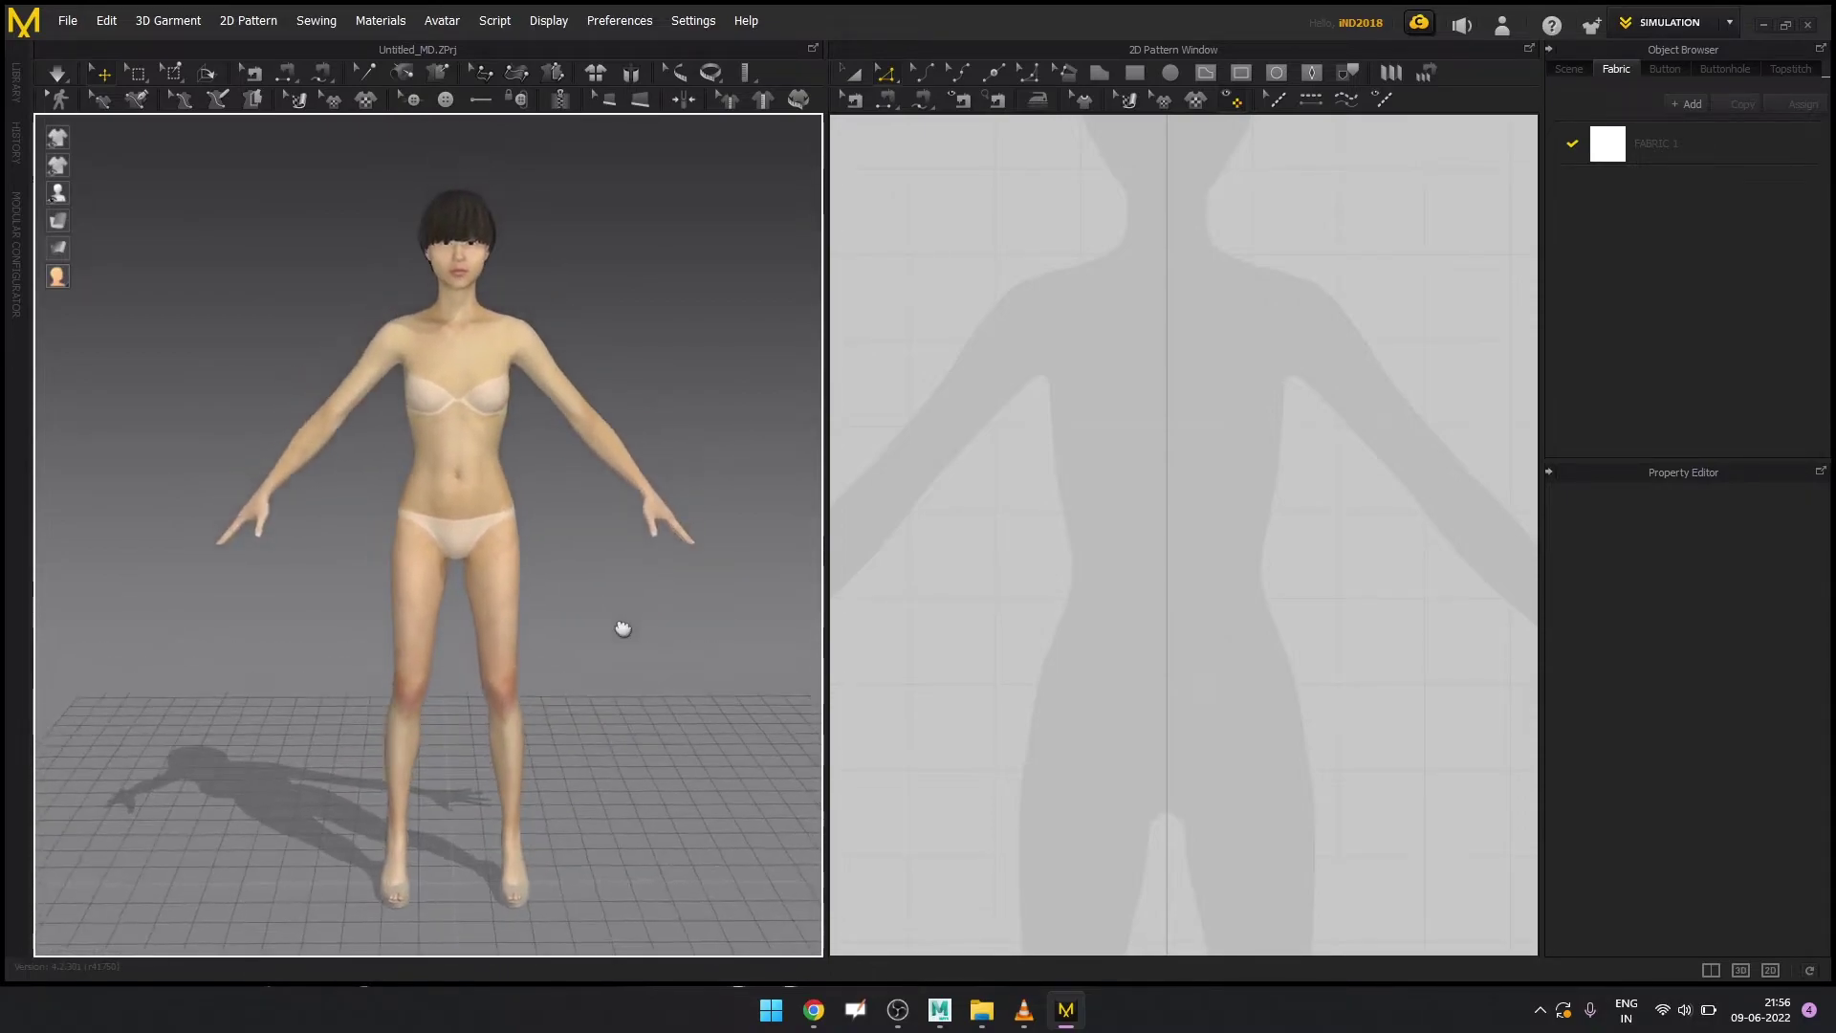
# Fit the avatar silhouette in the 2D pattern window, centred with its head and both arms in view
pyautogui.scroll(-5, 1167, 488)
pyautogui.moveTo(1168, 520)
pyautogui.mouseDown(button='middle')
pyautogui.moveTo(1388, 564)
pyautogui.moveTo(1189, 545)
pyautogui.mouseUp(button='middle')
pyautogui.scroll(4, 1178, 538)
pyautogui.scroll(-4, 1192, 555)
pyautogui.scroll(3, 1193, 545)
pyautogui.scroll(-4, 1193, 541)
pyautogui.scroll(2, 1193, 549)
pyautogui.scroll(3, 1194, 549)
pyautogui.scroll(-5, 1192, 545)
pyautogui.moveTo(1189, 553); pyautogui.dragTo(1109, 517, button='middle')
pyautogui.scroll(5, 1132, 545)
pyautogui.scroll(-2, 1182, 548)
pyautogui.scroll(-2, 1182, 541)
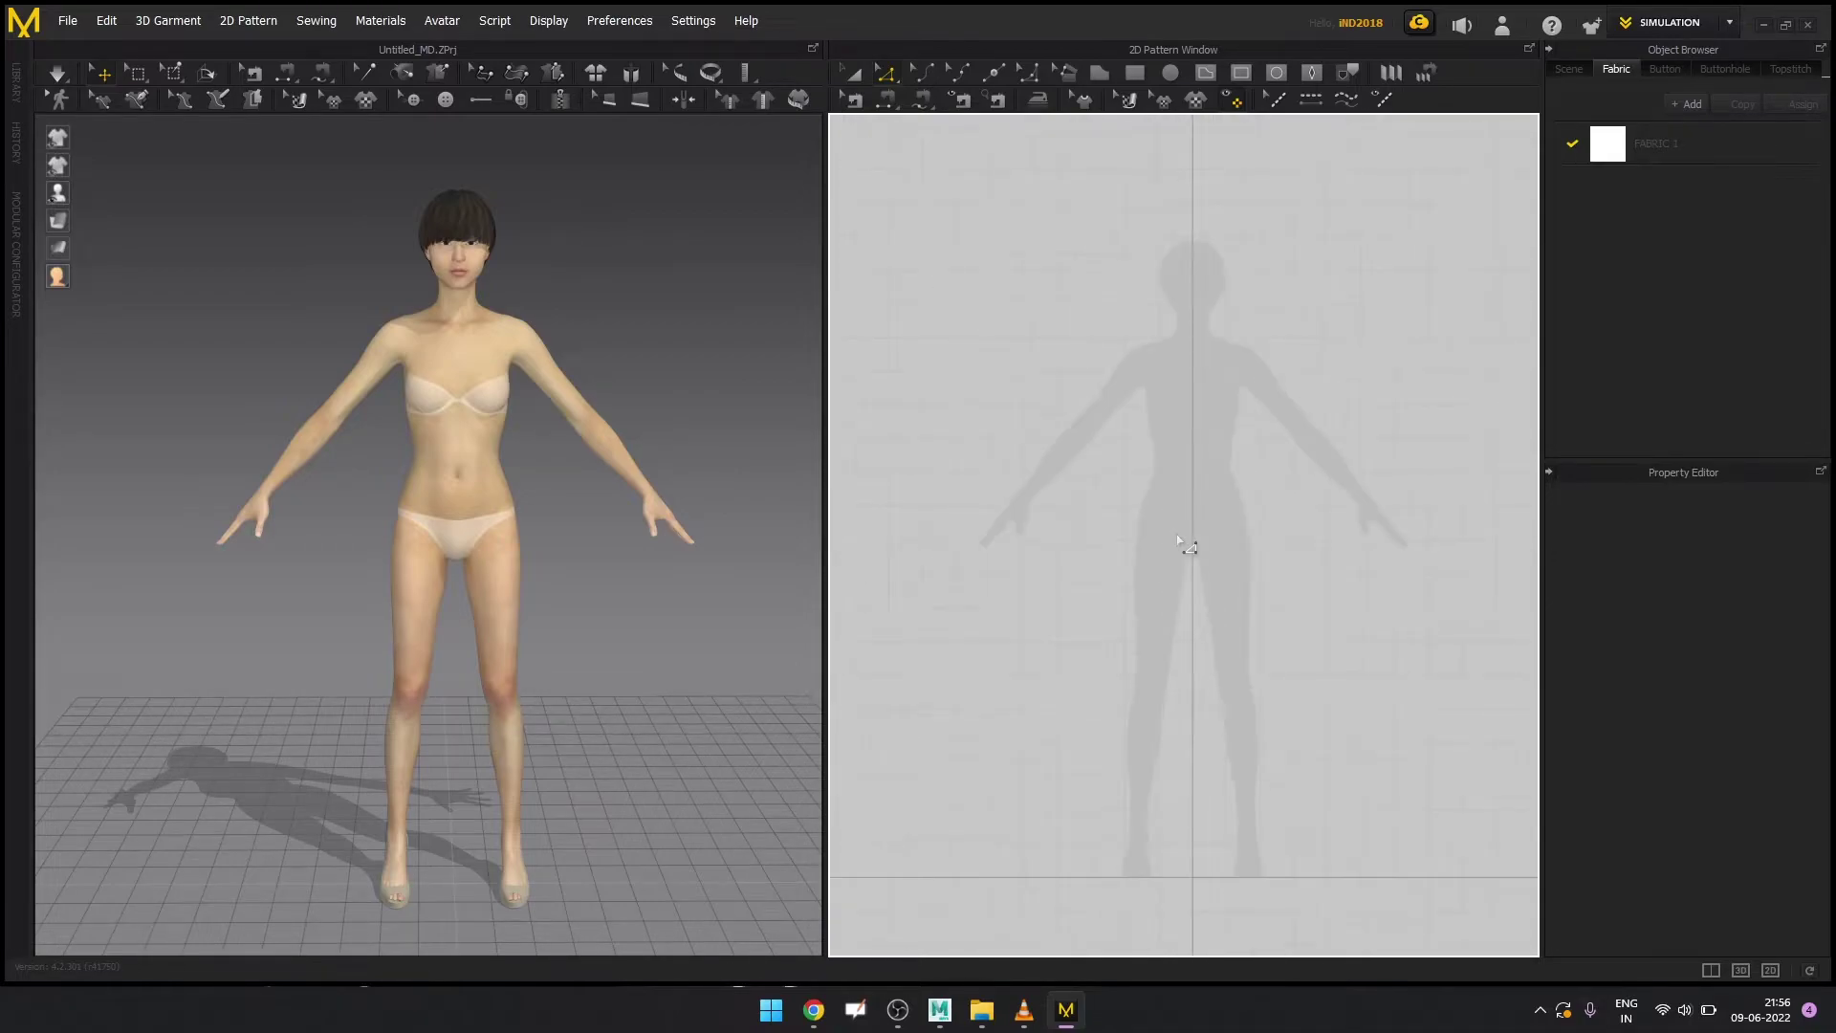
pyautogui.scroll(2, 1166, 469)
pyautogui.moveTo(1151, 500); pyautogui.dragTo(1126, 496, button='middle')
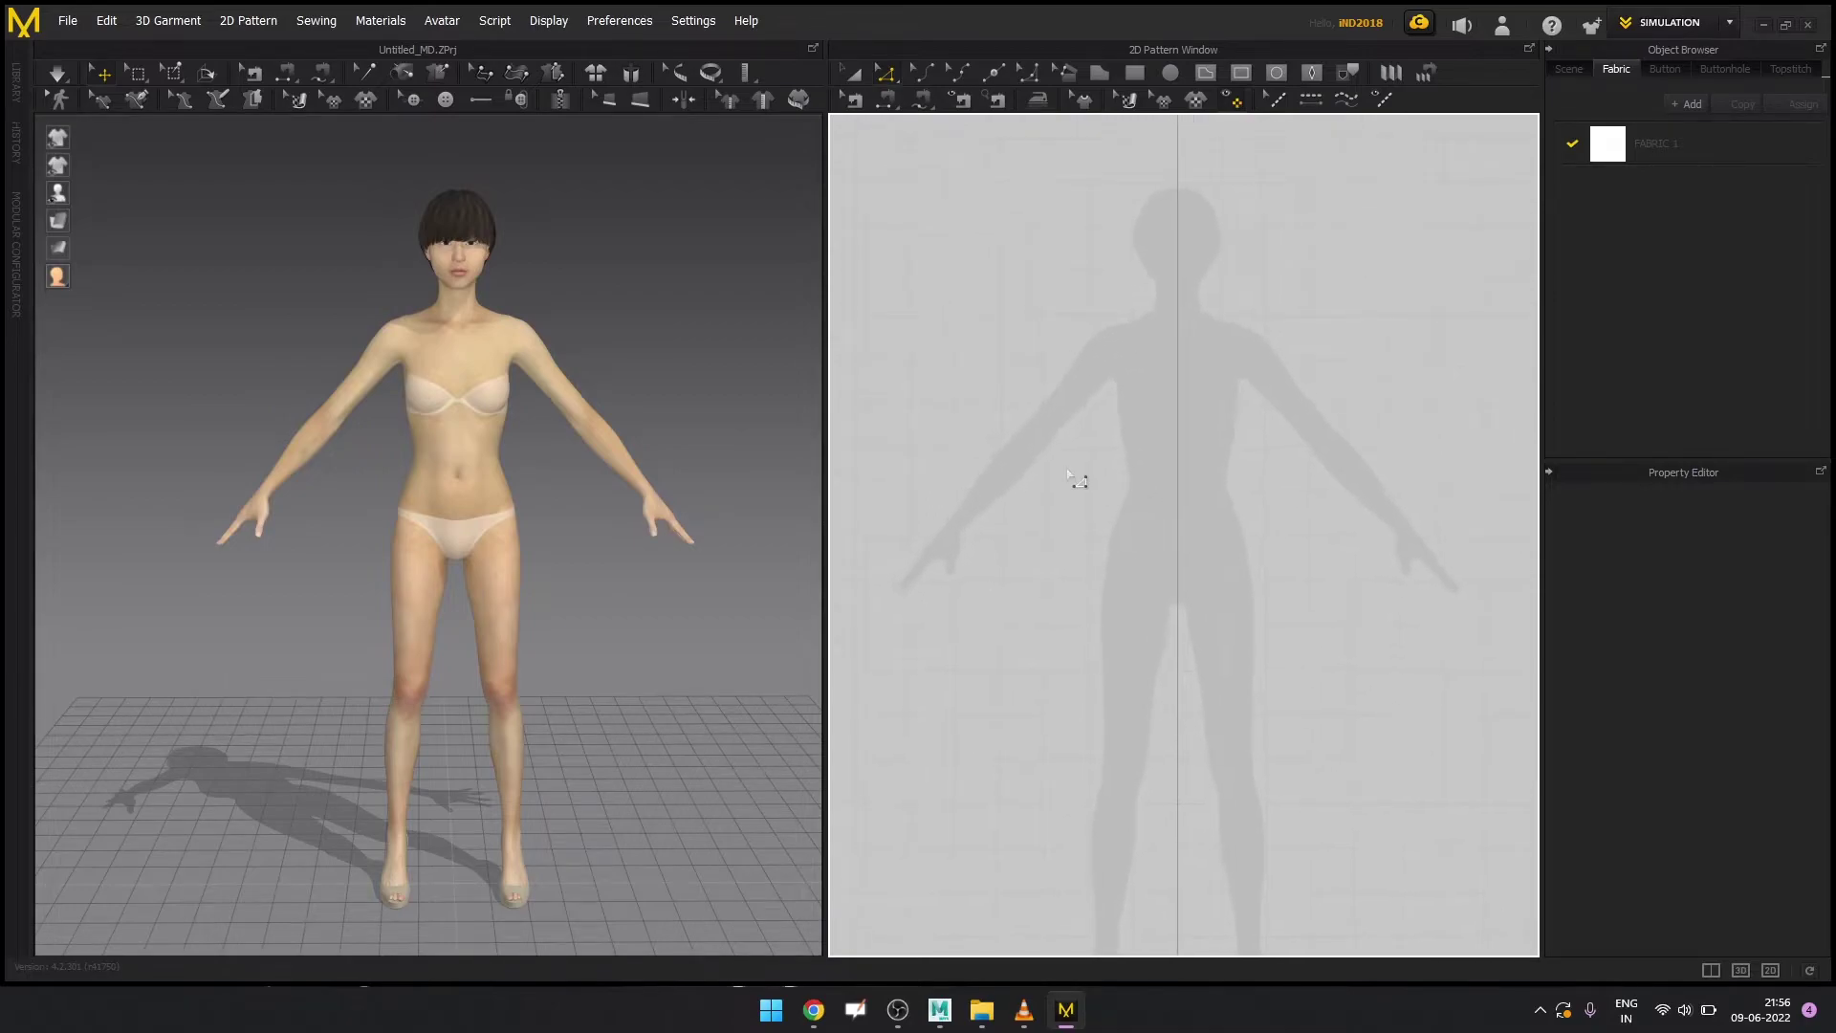
# Draw a closed seven-point polygon pattern over one half of the silhouette's torso, with a straight centre edge about 649 mm long
pyautogui.click(1099, 77)
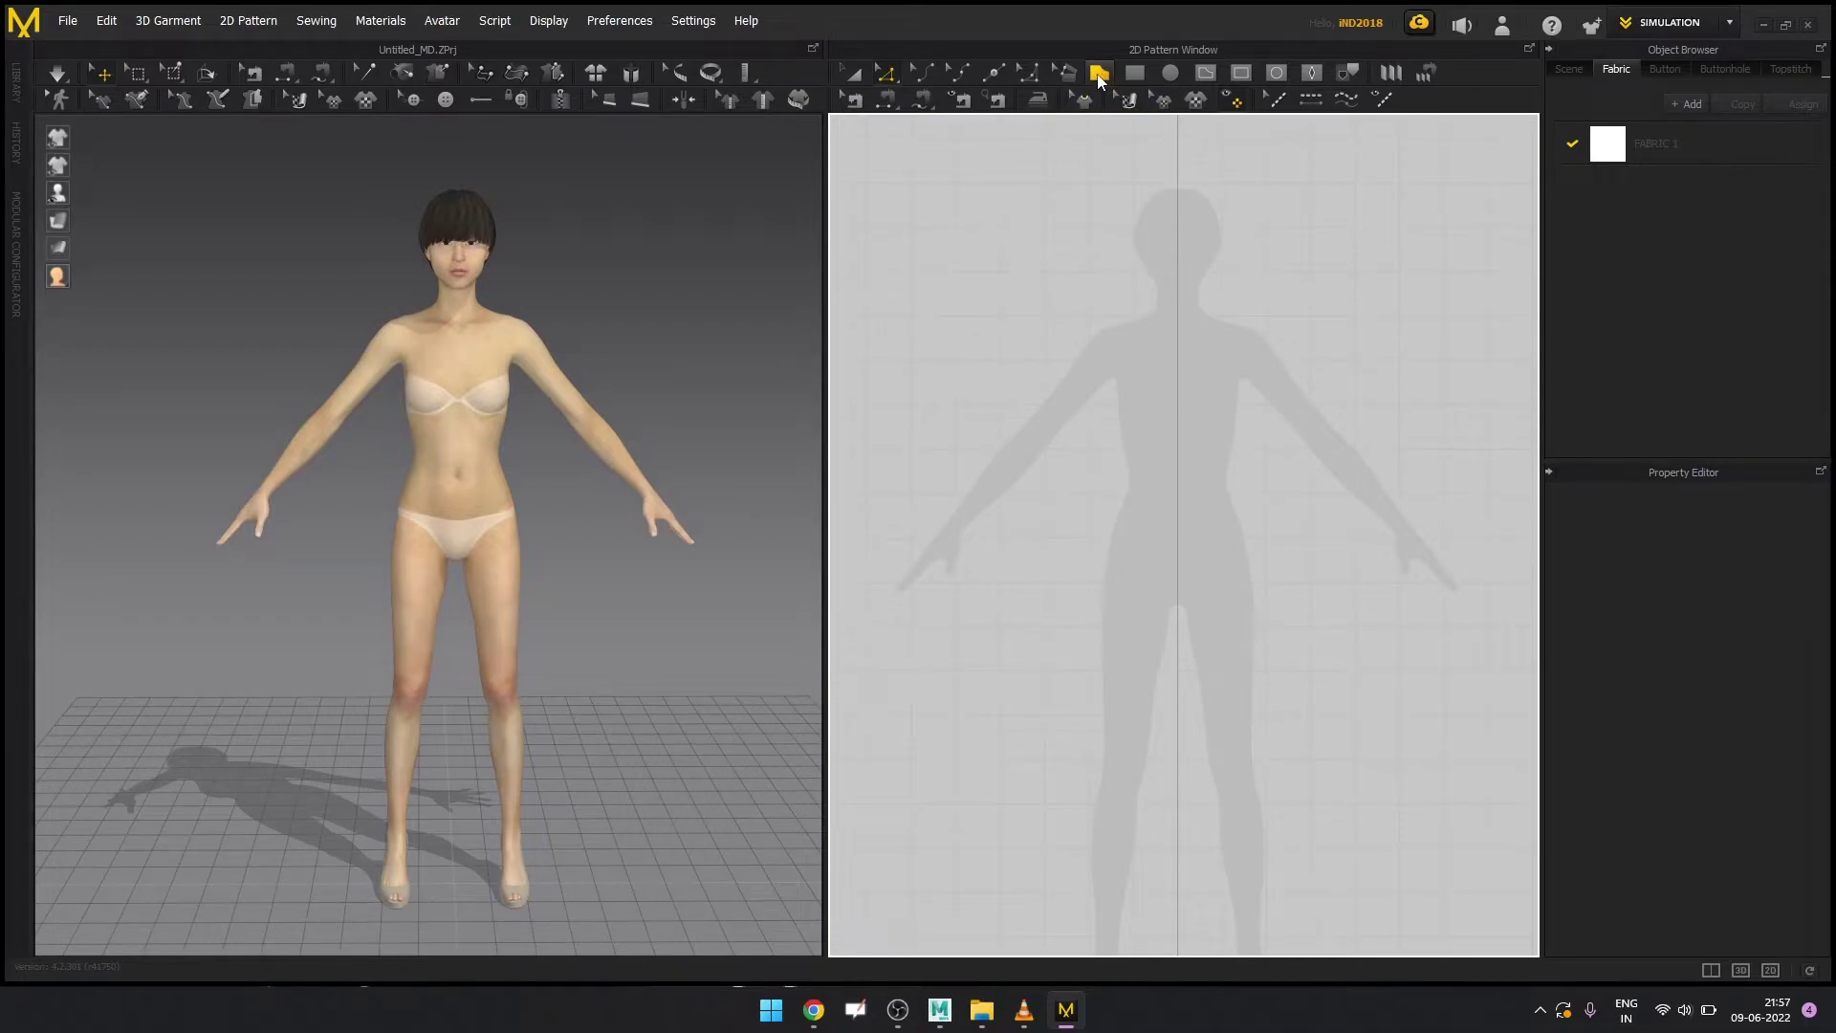
pyautogui.click(1087, 311)
pyautogui.click(1170, 310)
pyautogui.click(1170, 599)
pyautogui.click(1070, 599)
pyautogui.click(1043, 472)
pyautogui.click(1099, 404)
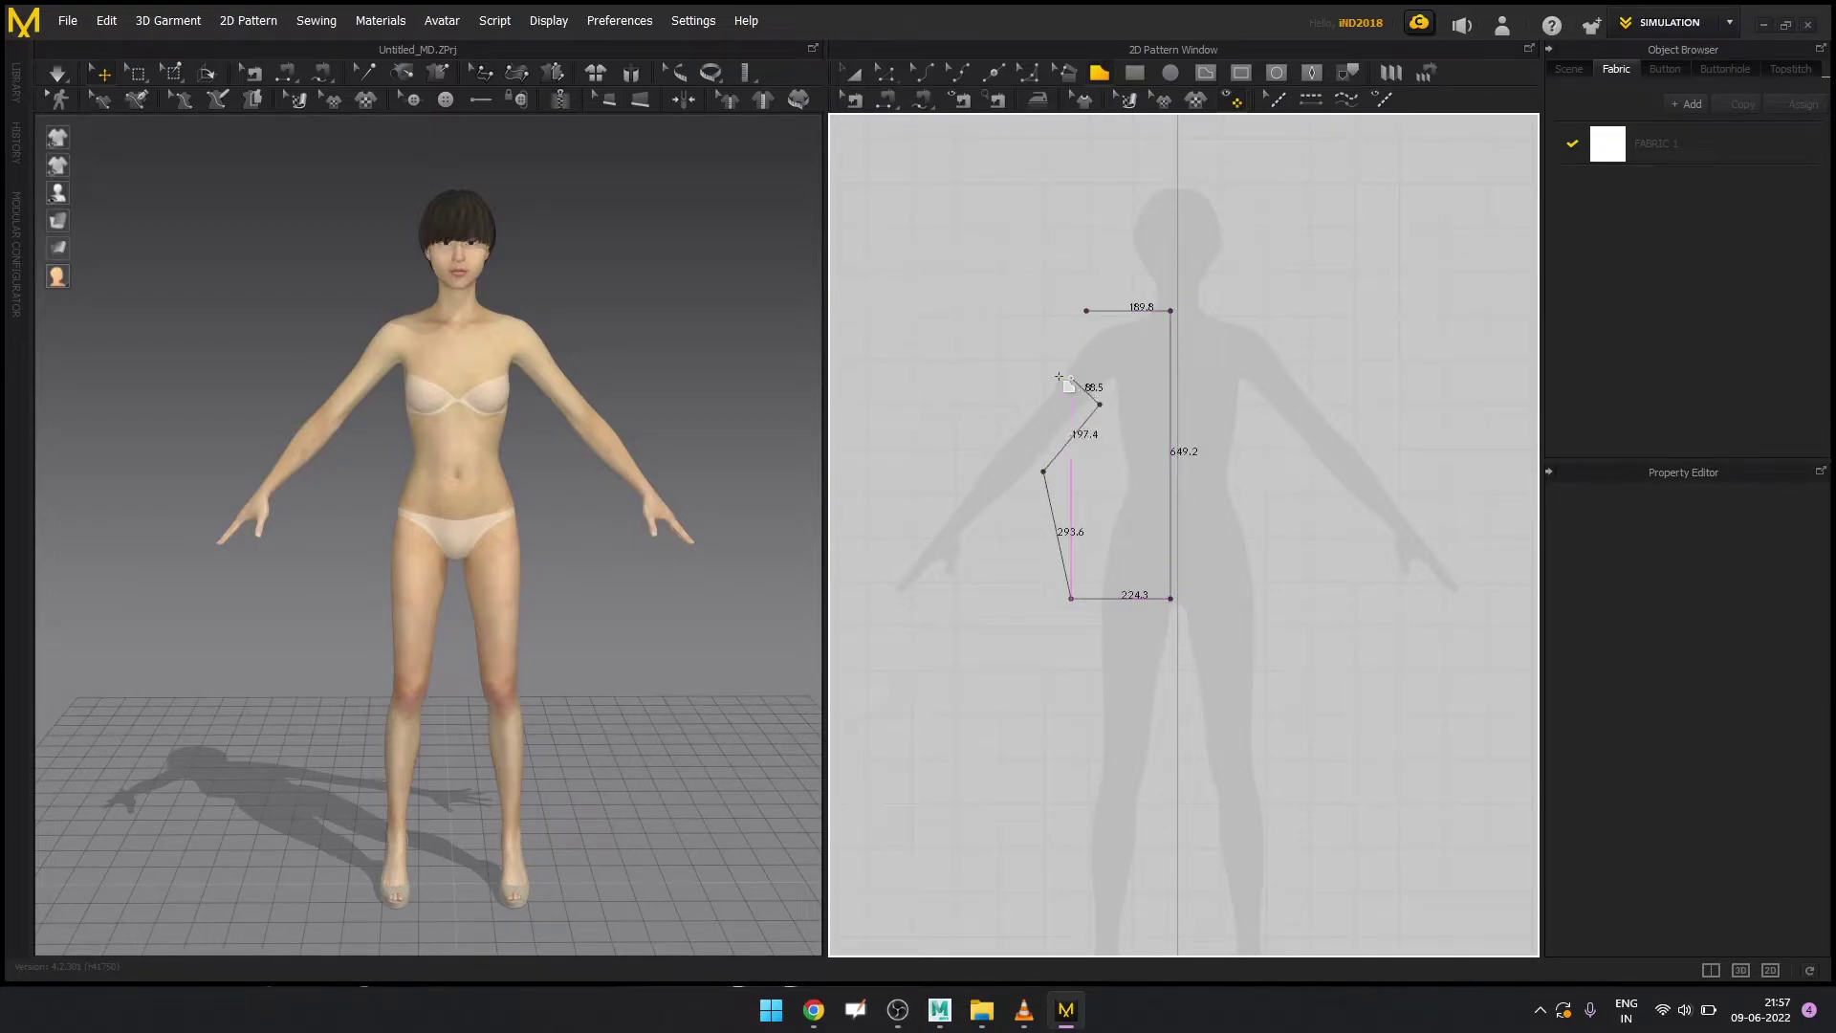
pyautogui.click(1024, 356)
pyautogui.click(1086, 310)
pyautogui.press('Return')
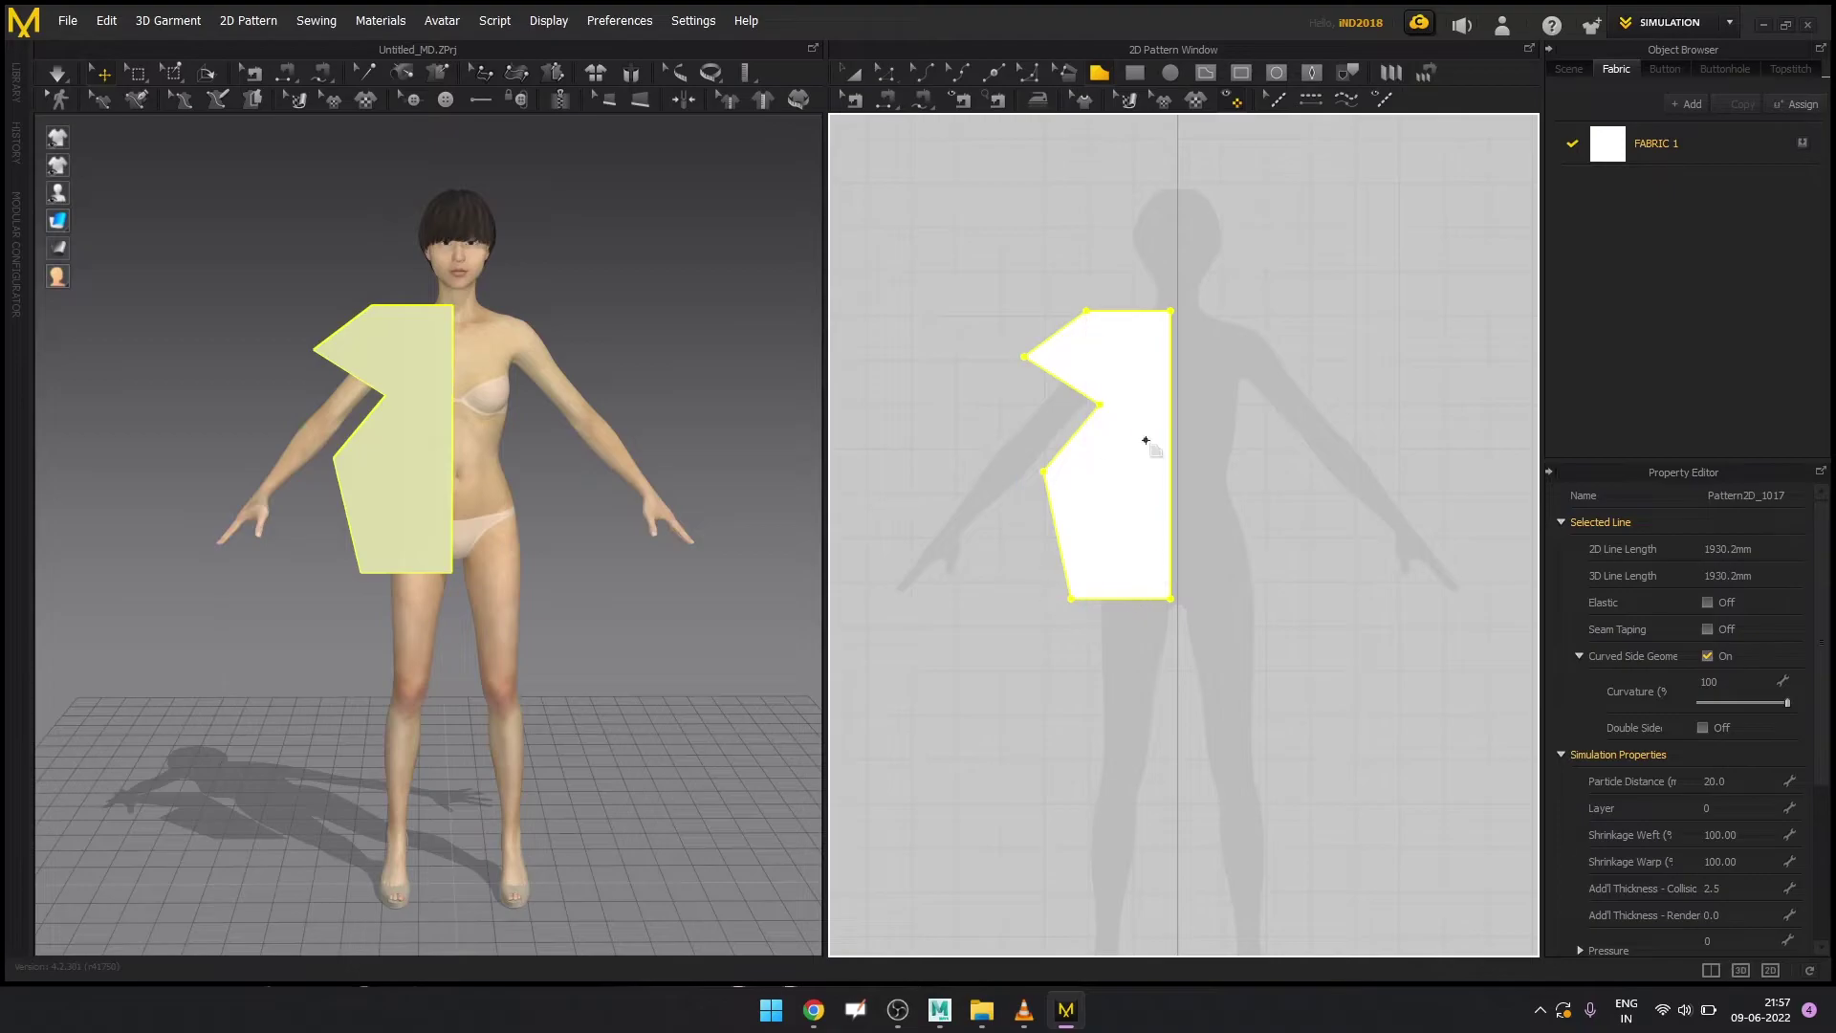
# Use Edit Pattern to shift the polygon up and pull its centre edge past the silhouette's midline, making that edge about 684 mm long
pyautogui.moveTo(609, 424); pyautogui.dragTo(631, 502, button='right')
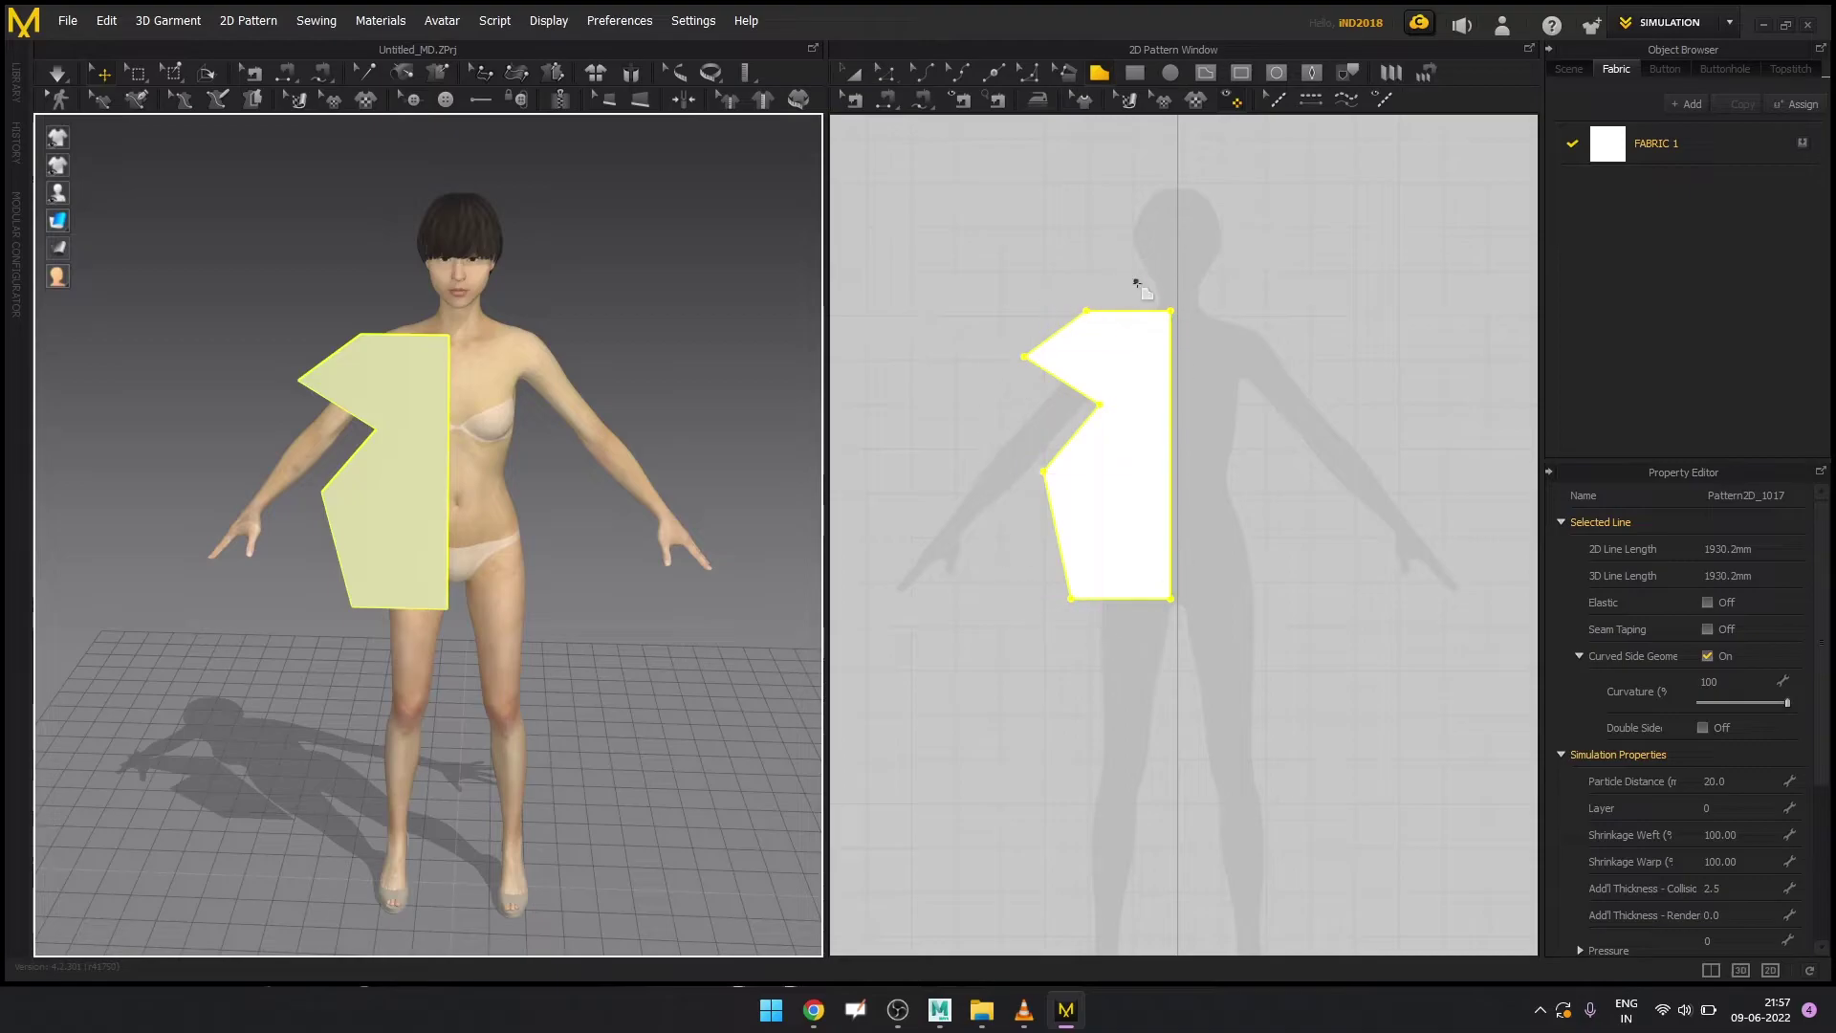
pyautogui.click(886, 76)
pyautogui.moveTo(1088, 313); pyautogui.dragTo(1084, 246)
pyautogui.click(1195, 299)
pyautogui.moveTo(1166, 244); pyautogui.dragTo(1191, 223)
pyautogui.moveTo(1189, 342)
pyautogui.mouseDown()
pyautogui.moveTo(1241, 350)
pyautogui.moveTo(1208, 341)
pyautogui.mouseUp()
pyautogui.click(1046, 186)
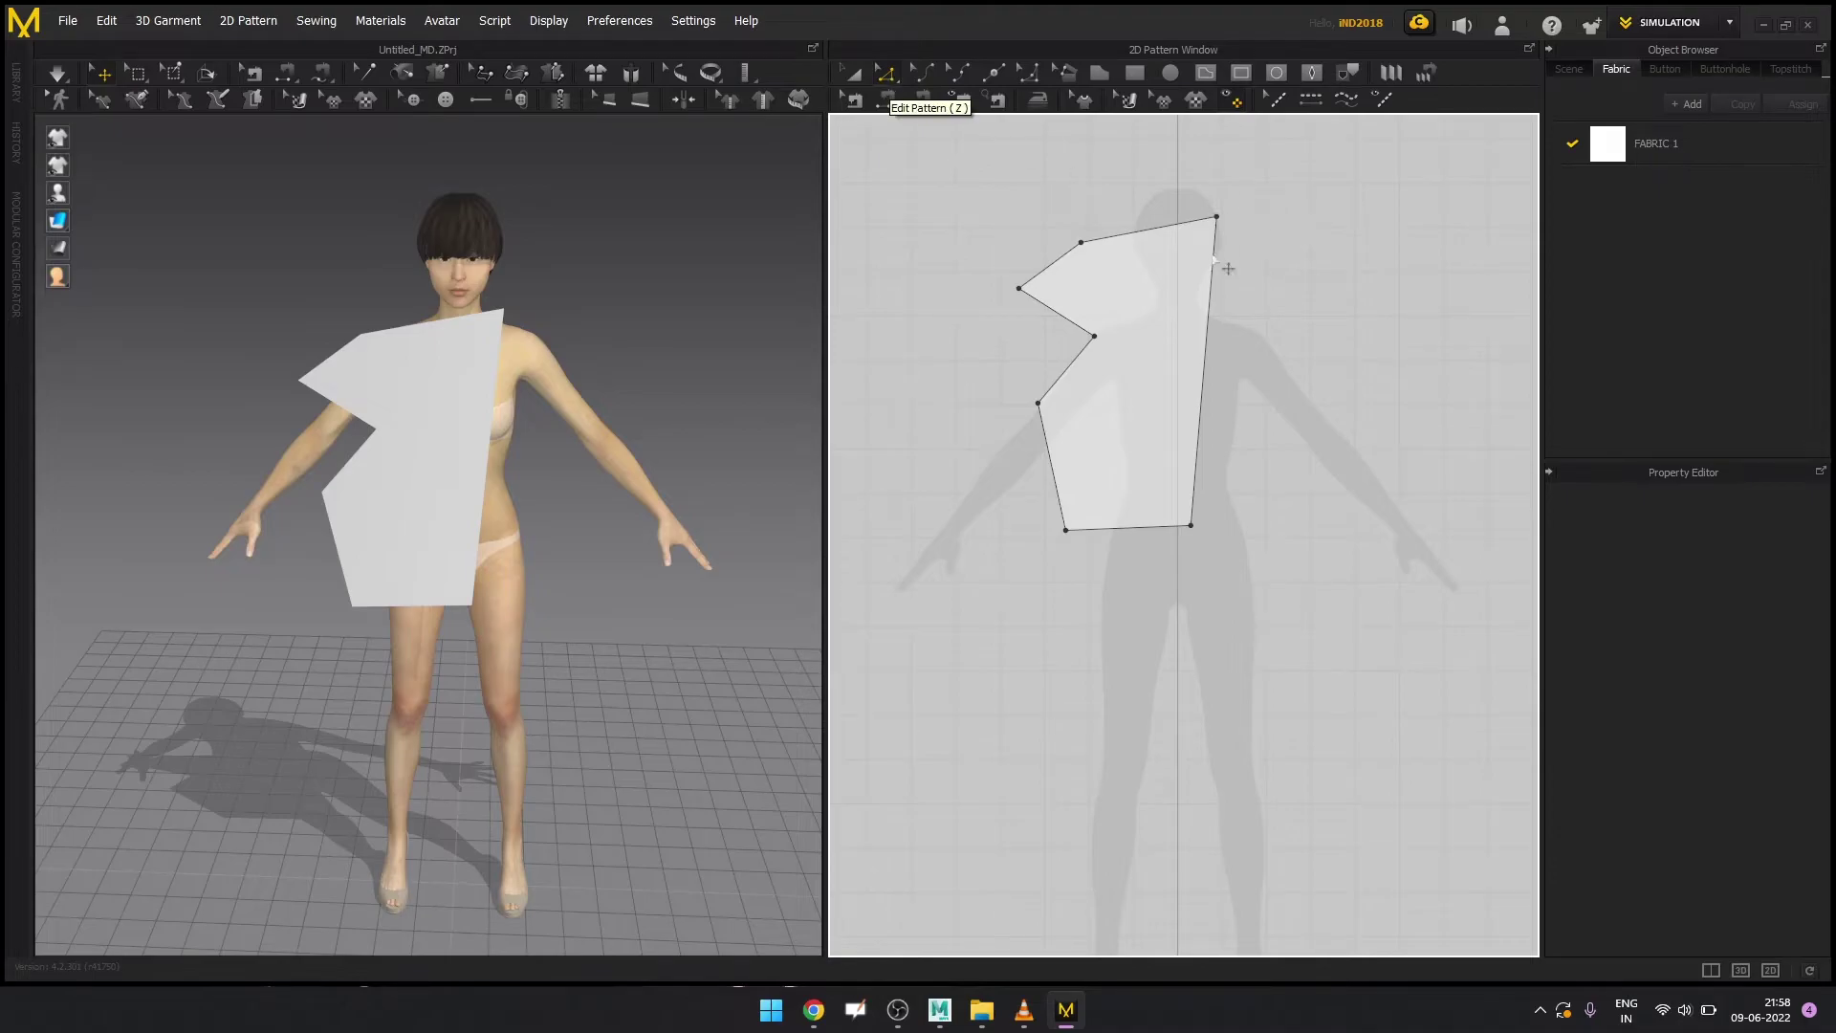
pyautogui.moveTo(1216, 219)
pyautogui.mouseDown()
pyautogui.moveTo(1228, 229)
pyautogui.moveTo(1209, 228)
pyautogui.mouseUp()
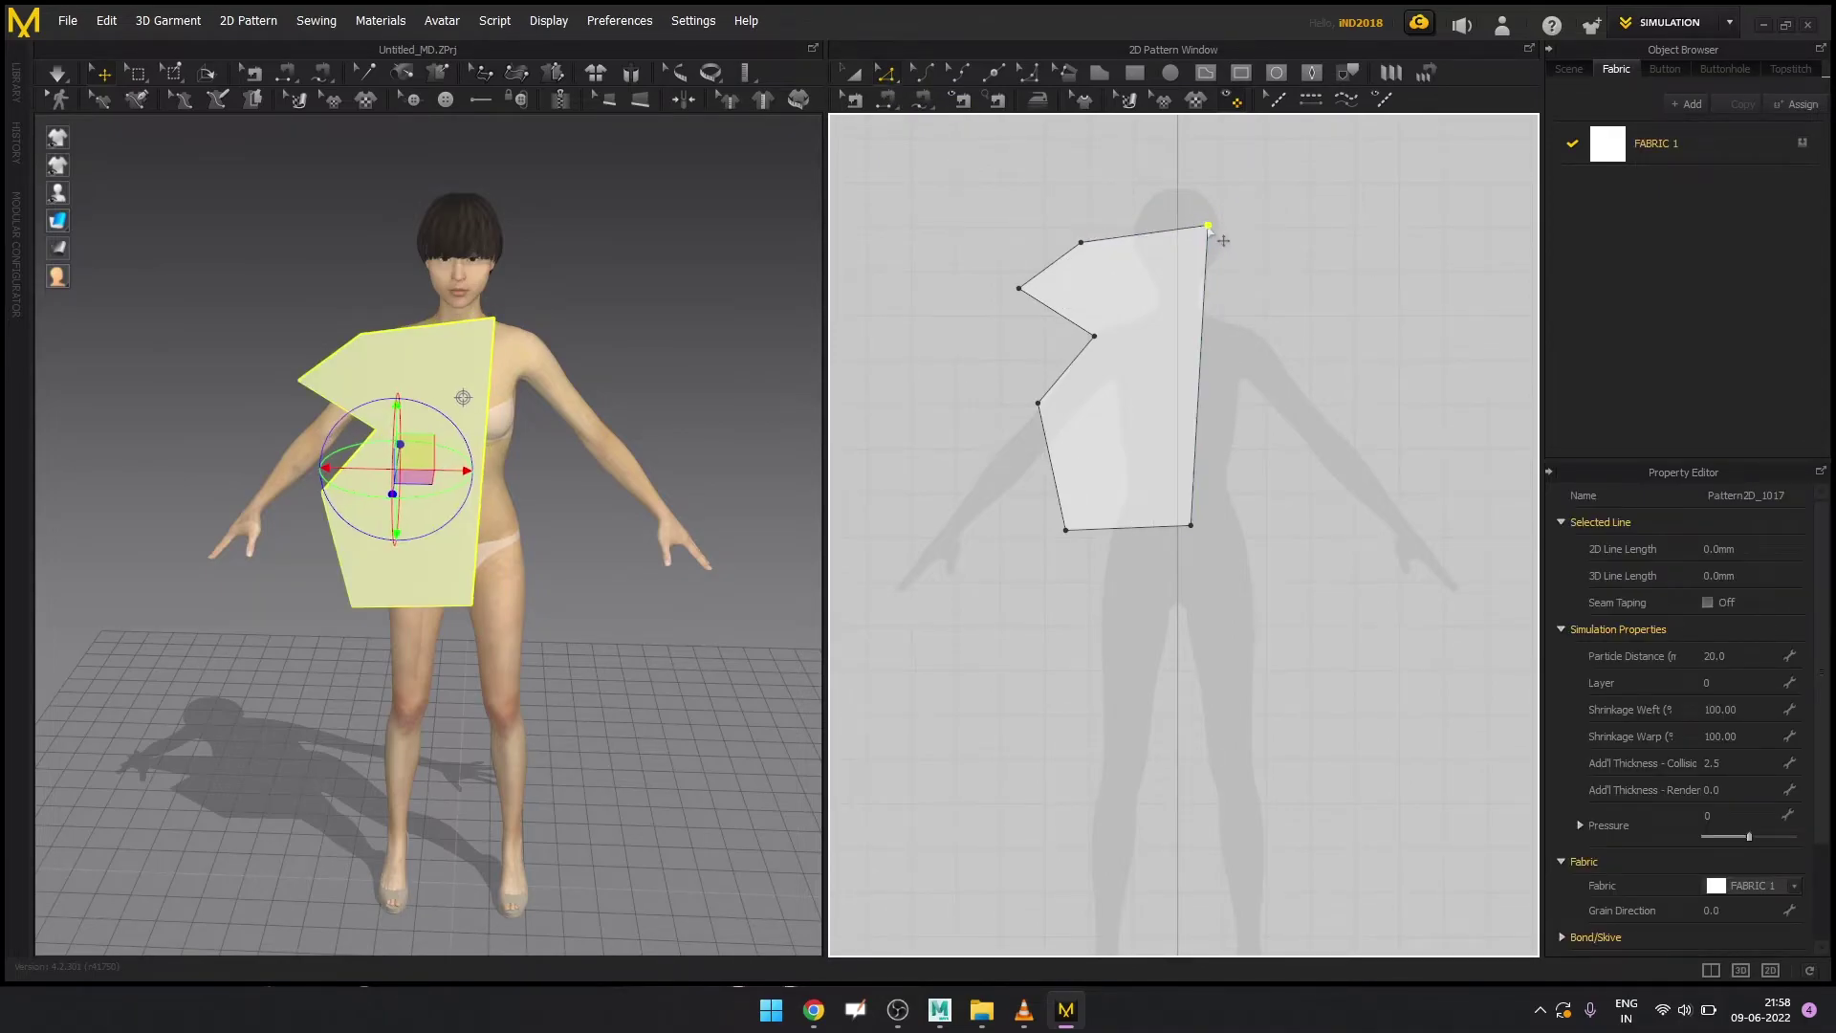
pyautogui.moveTo(1201, 331); pyautogui.dragTo(1221, 329)
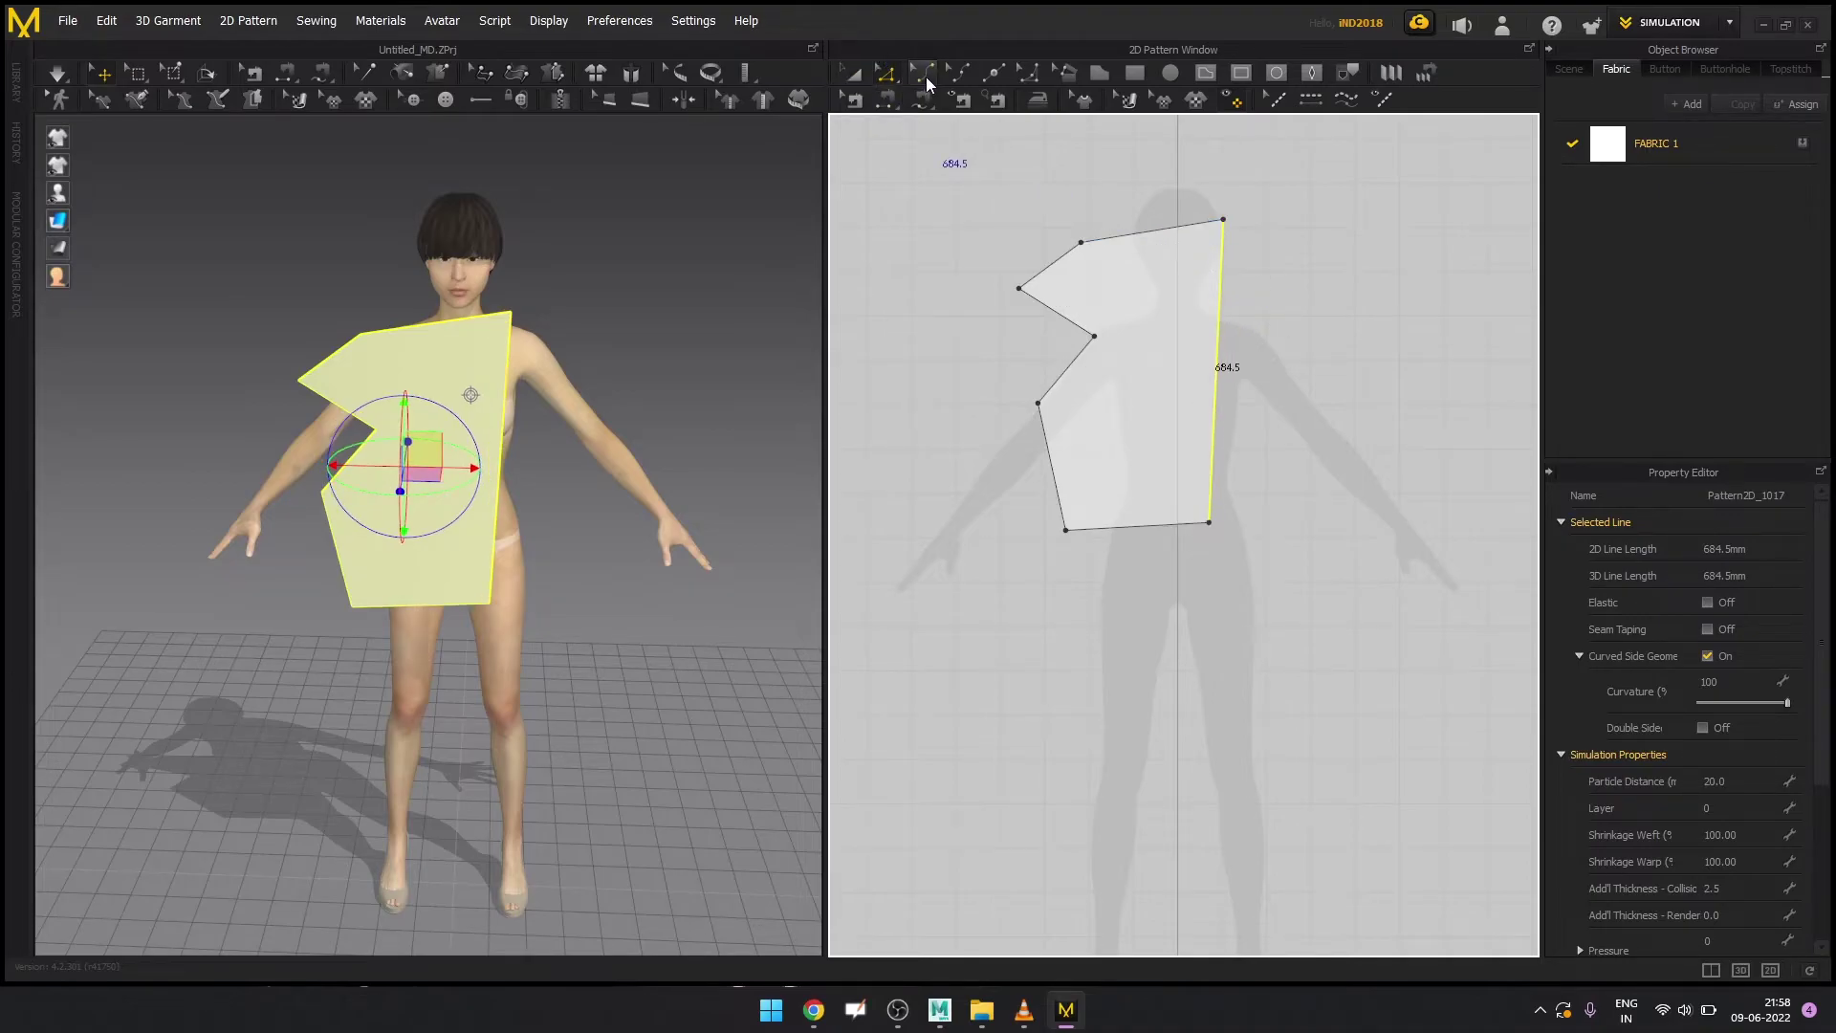
# Use Edit Curvature to bow the polygon's top edge upward and its long side edge outward to about 760 mm
pyautogui.click(926, 79)
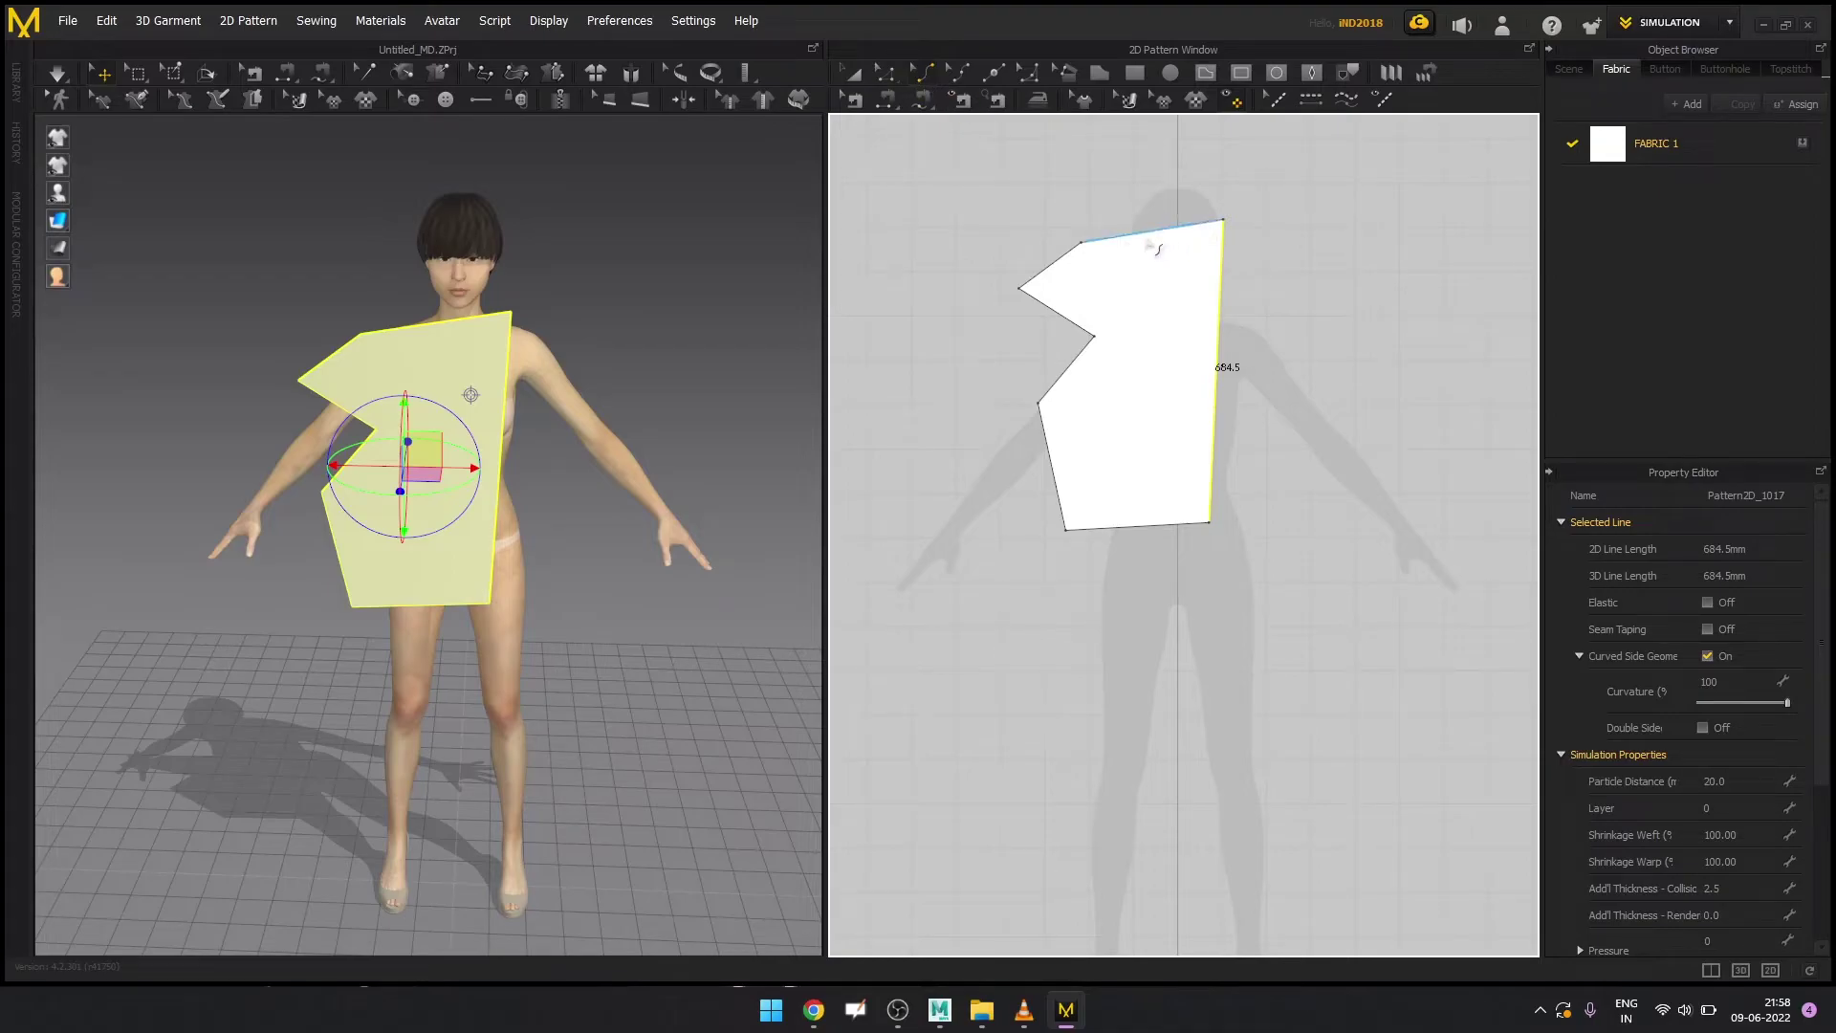
pyautogui.moveTo(1155, 245); pyautogui.dragTo(1147, 198)
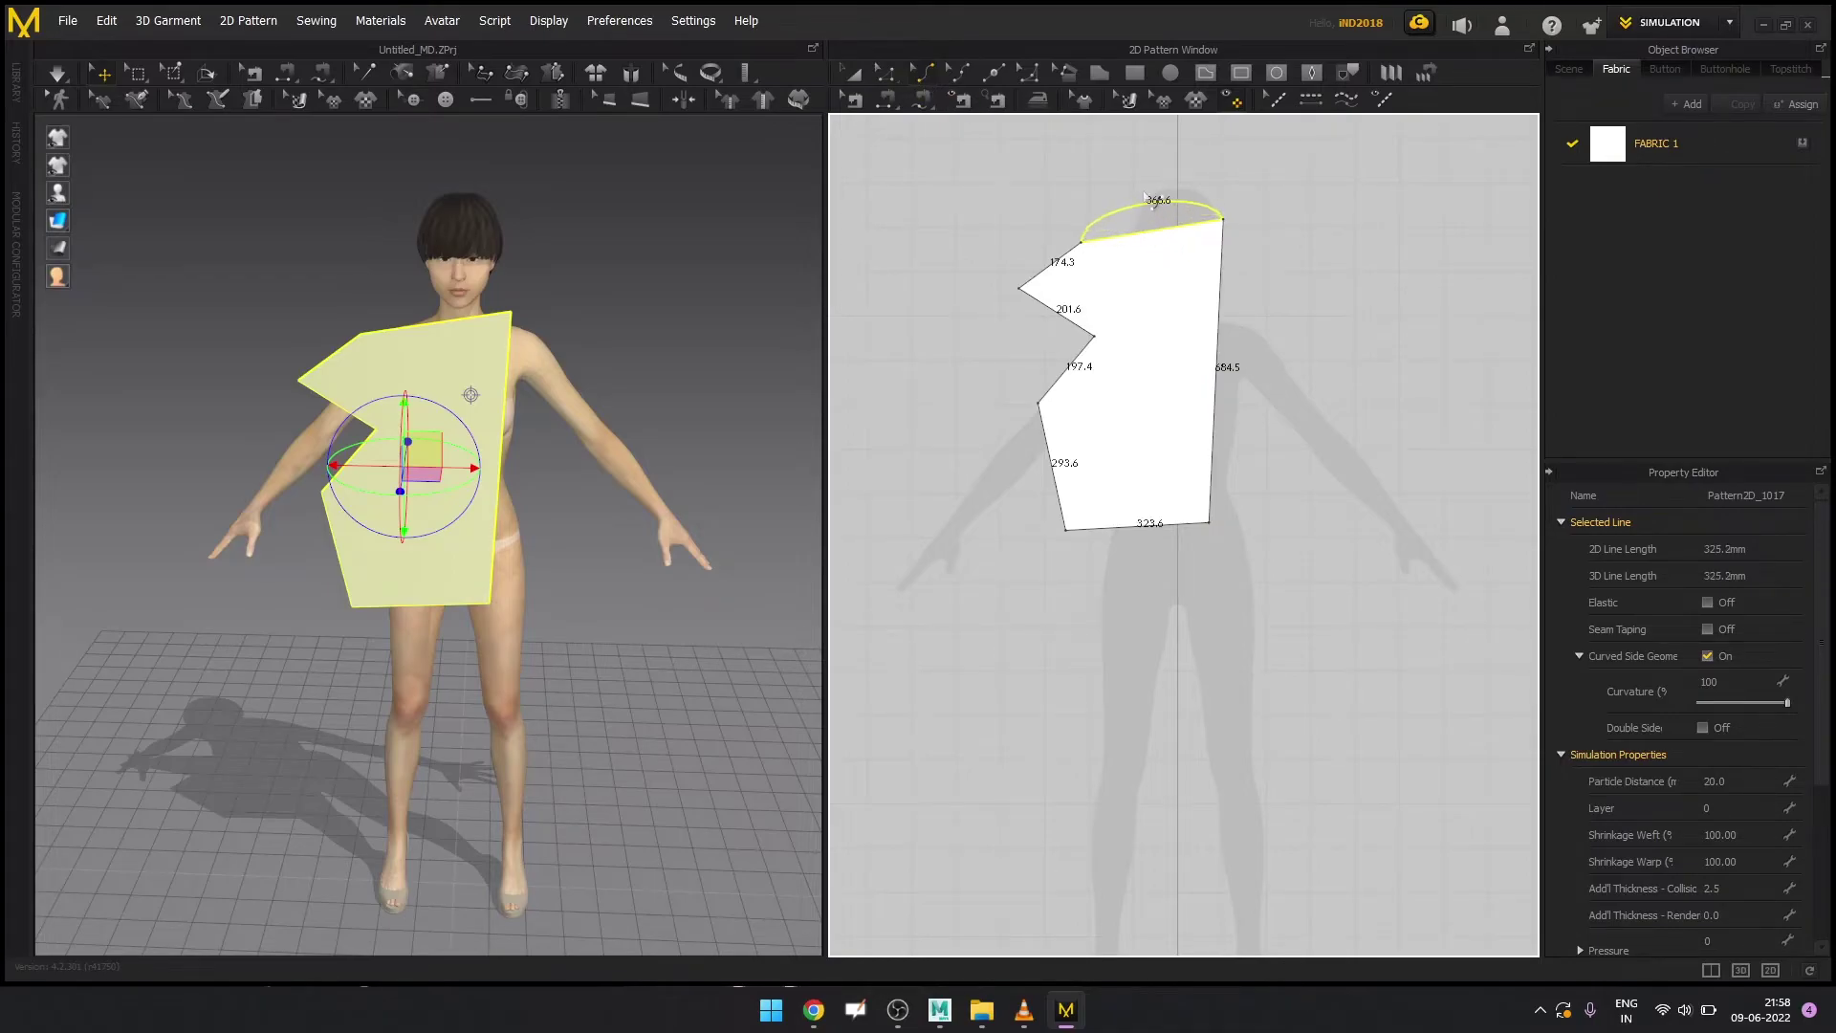
pyautogui.moveTo(1231, 331); pyautogui.dragTo(1284, 341)
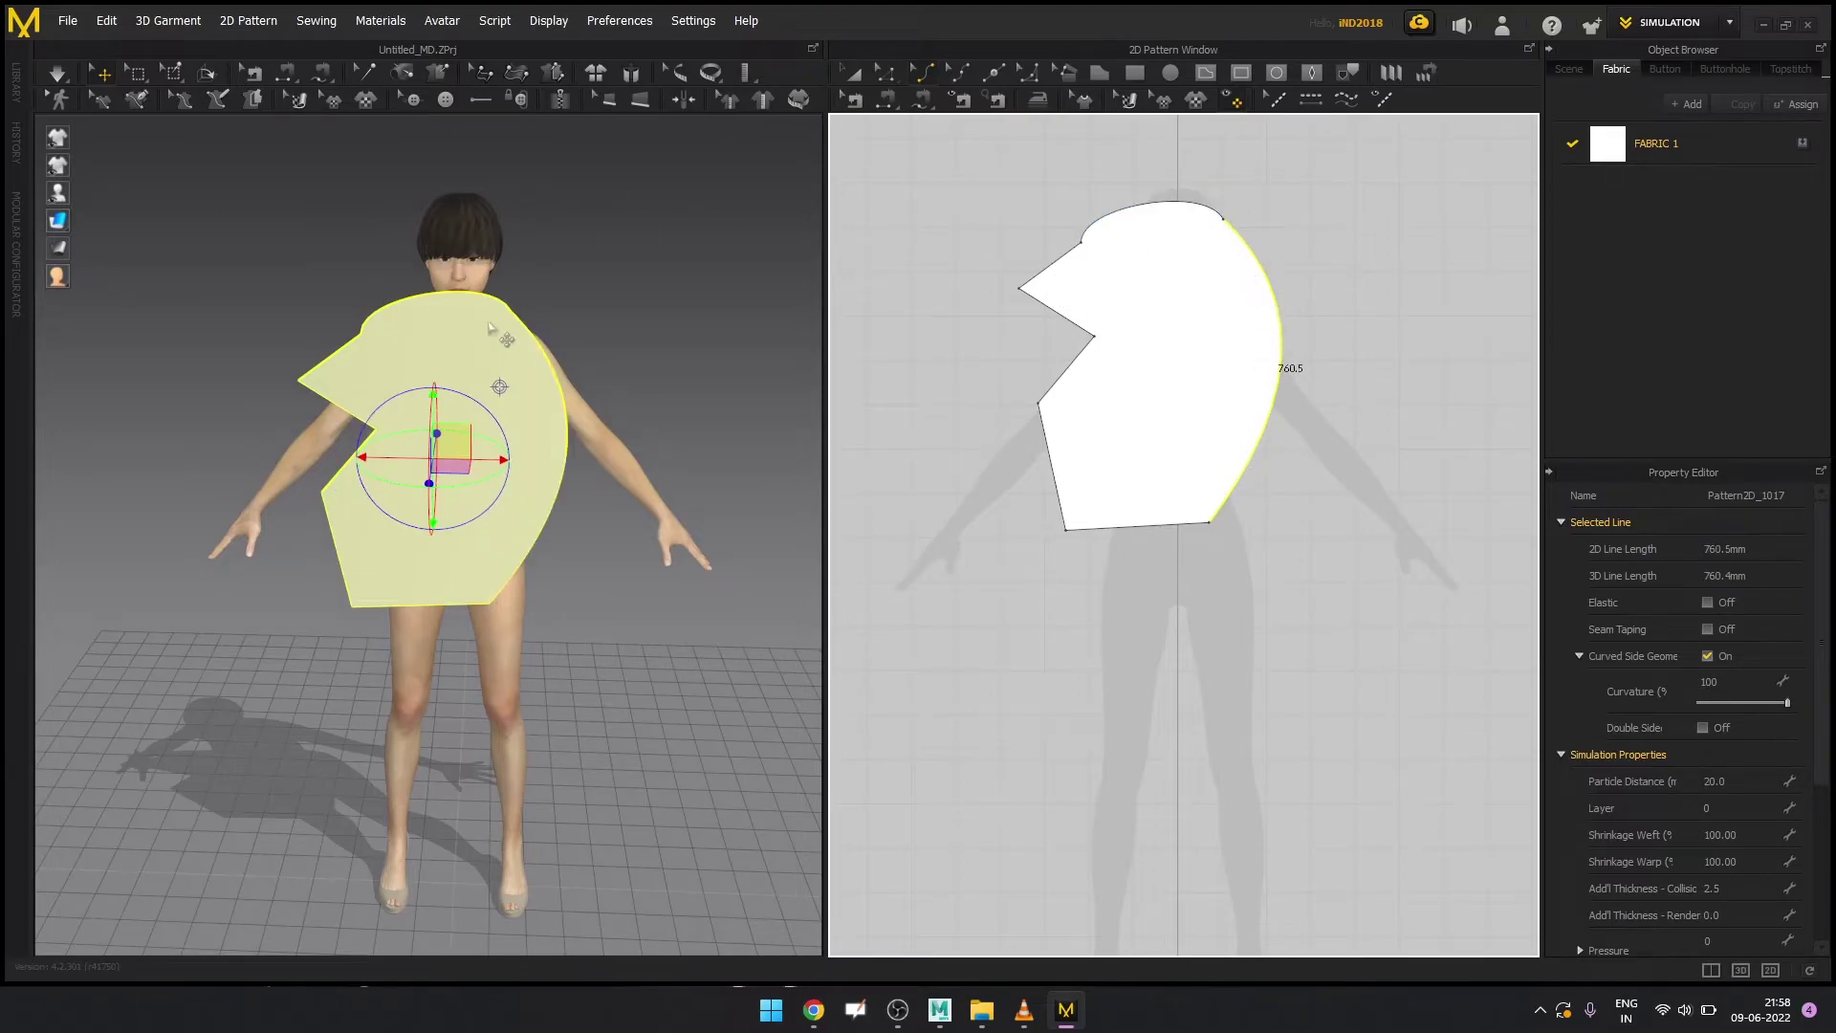
# Use Edit Curve Point to move both end points of the curved top edge outward and upward
pyautogui.moveTo(603, 360)
pyautogui.mouseDown(button='right')
pyautogui.moveTo(565, 354)
pyautogui.moveTo(615, 345)
pyautogui.mouseUp(button='right')
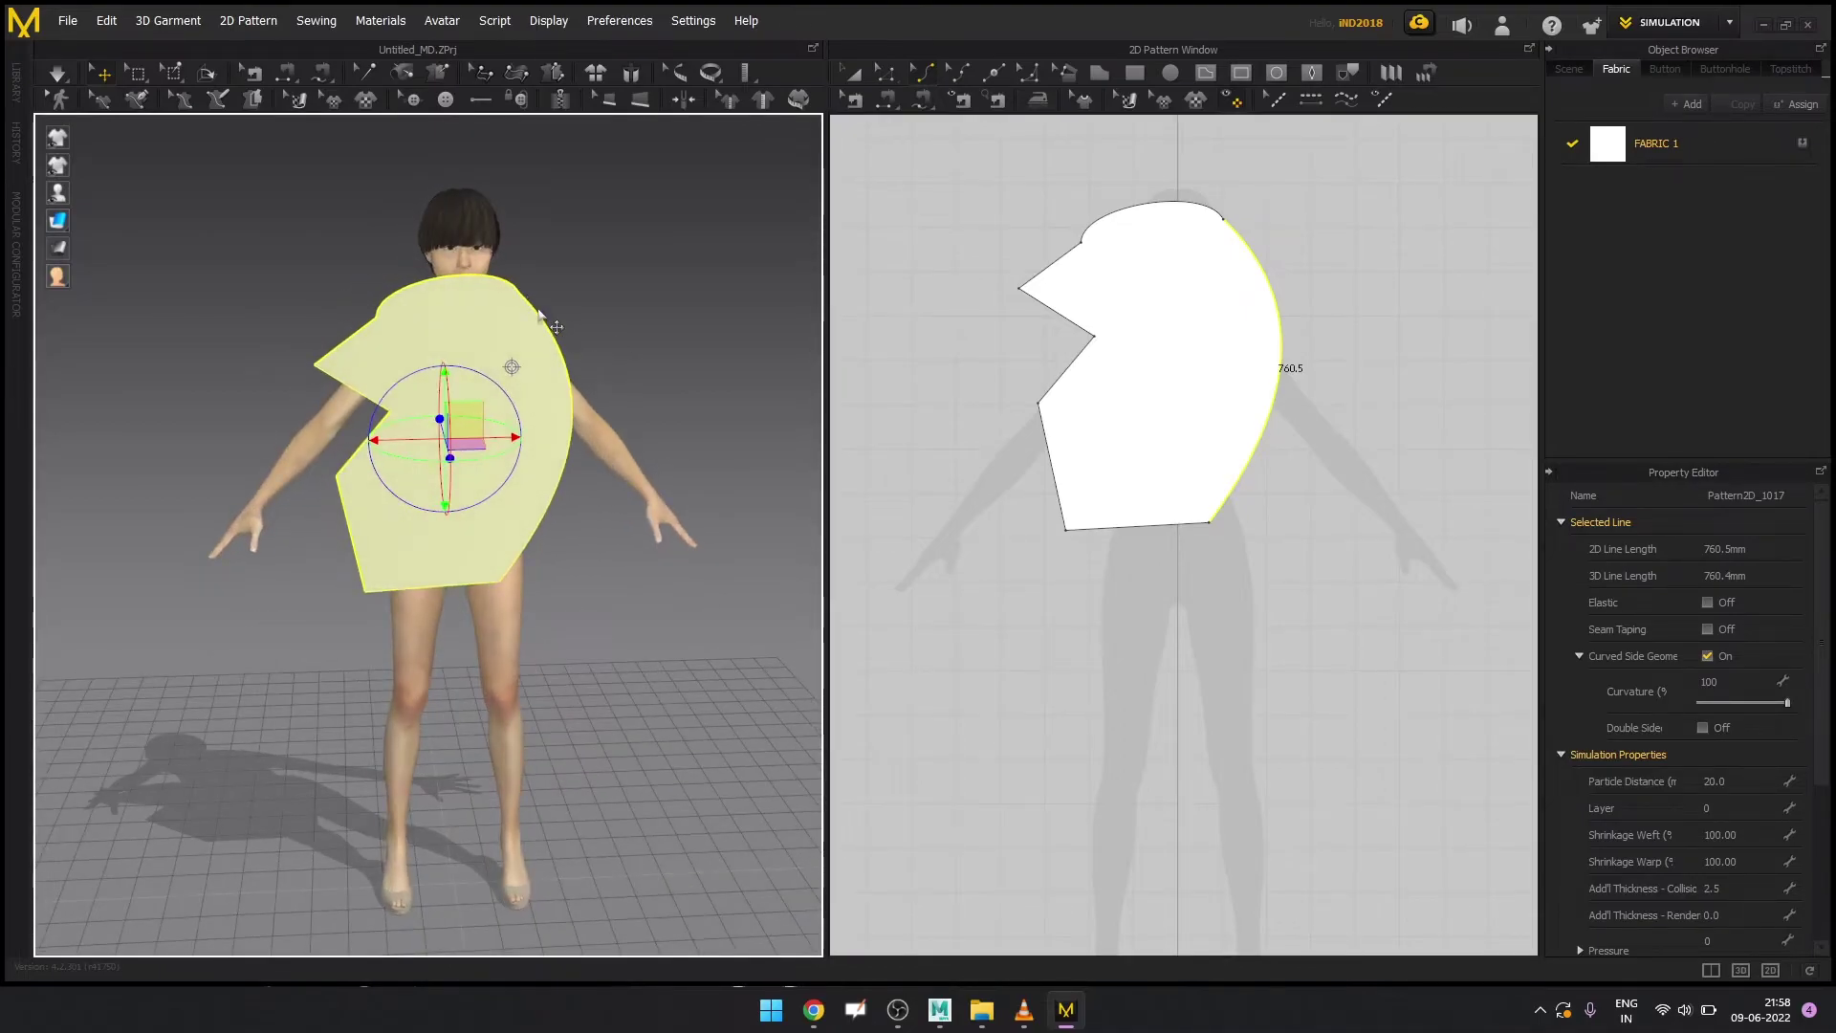
pyautogui.moveTo(609, 411); pyautogui.dragTo(669, 397, button='right')
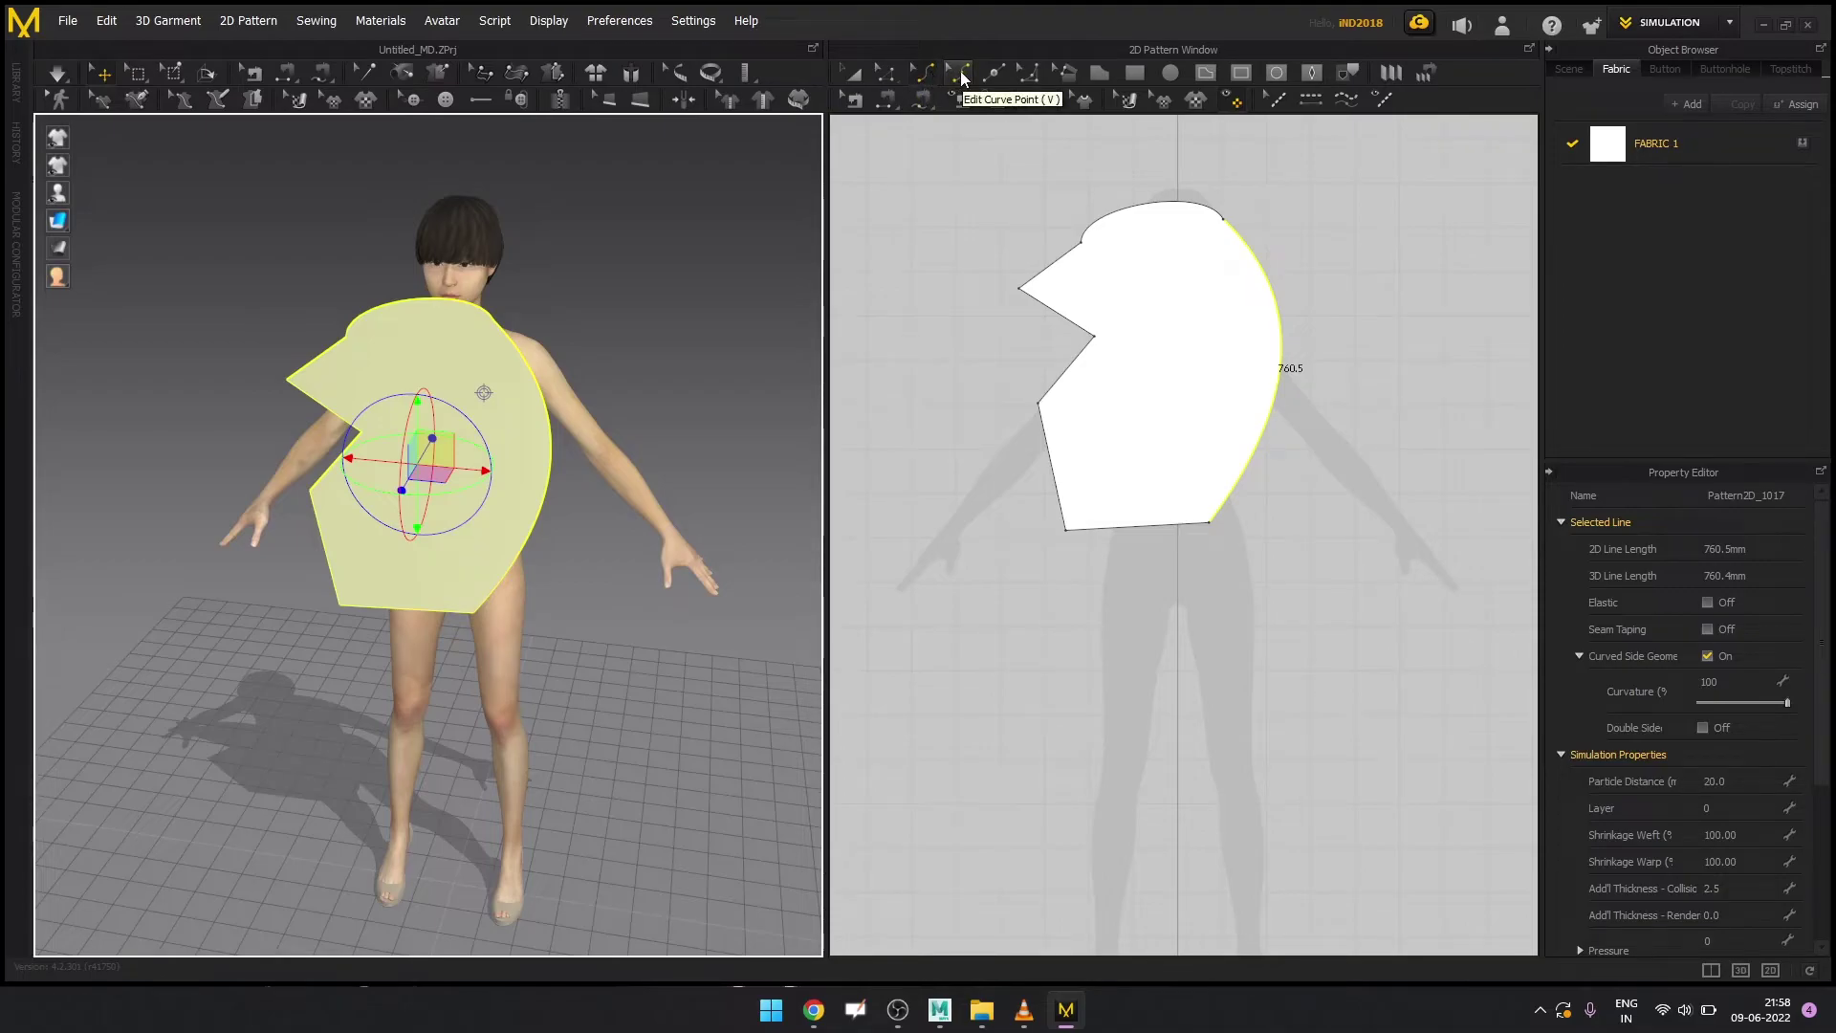
pyautogui.click(960, 73)
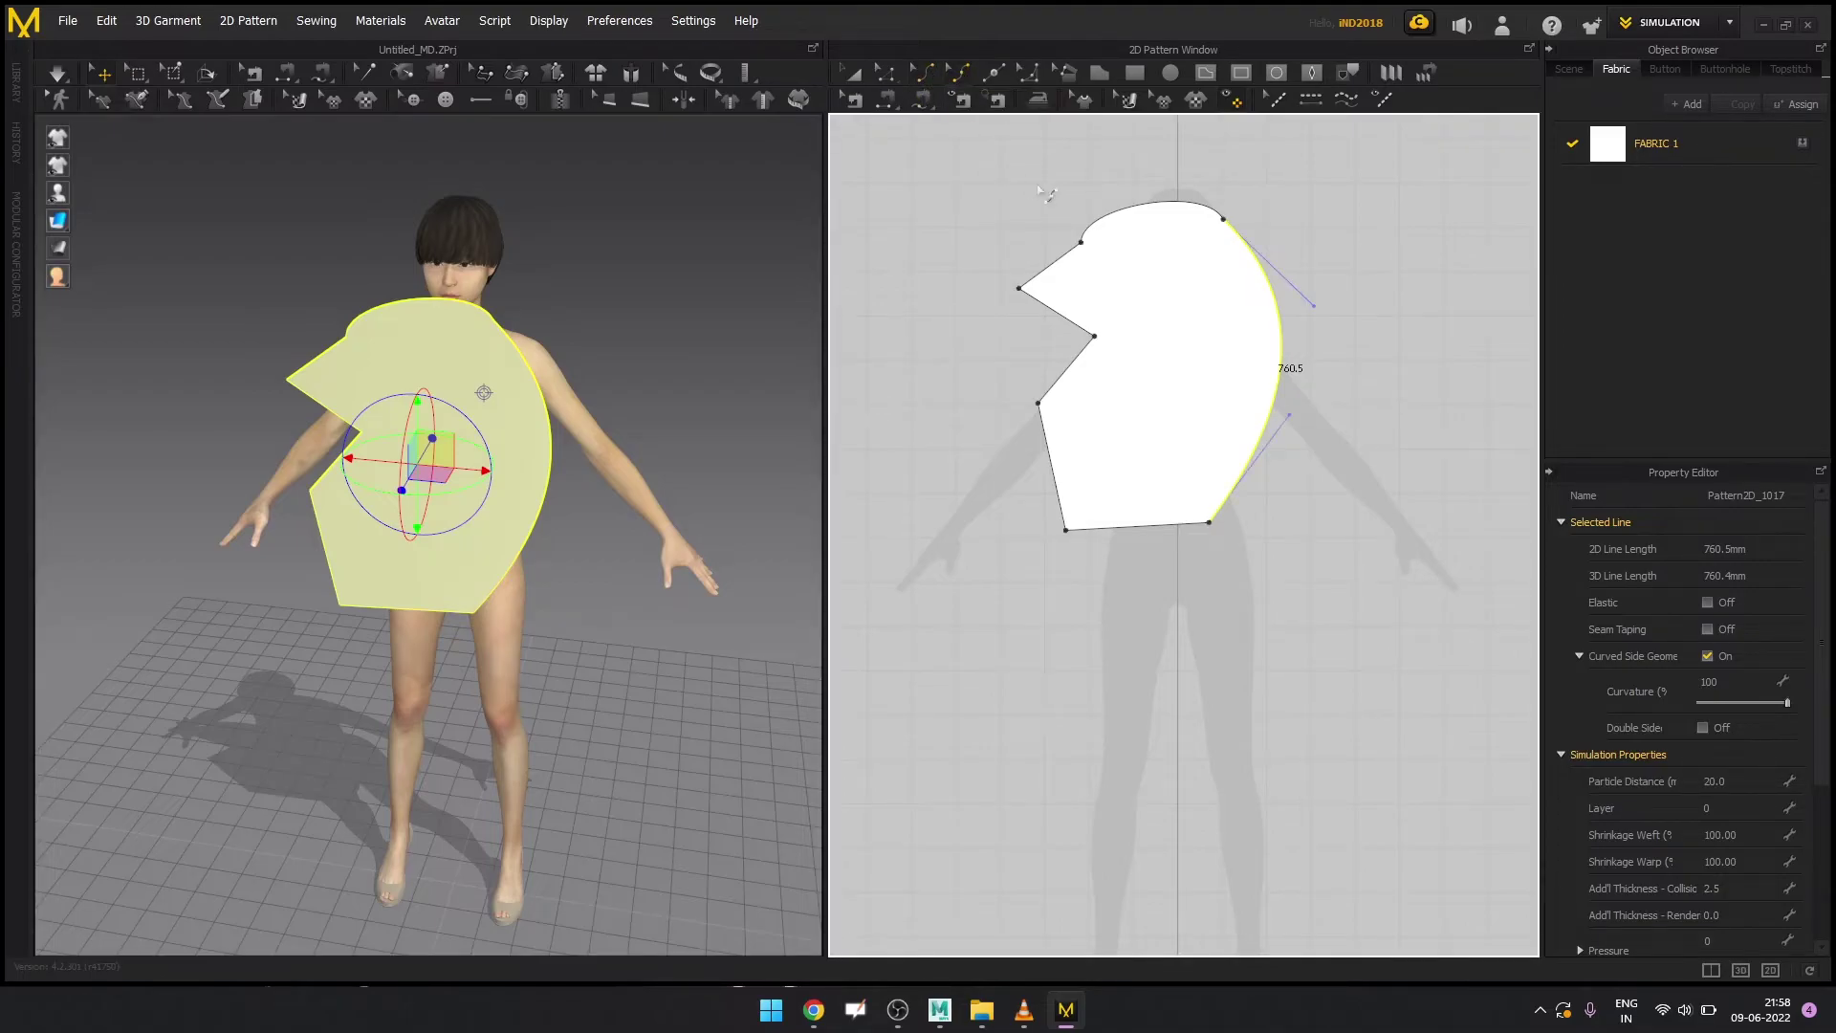
pyautogui.moveTo(1080, 243)
pyautogui.mouseDown()
pyautogui.moveTo(1047, 217)
pyautogui.moveTo(1081, 248)
pyautogui.mouseUp()
pyautogui.moveTo(1225, 219); pyautogui.dragTo(1281, 200)
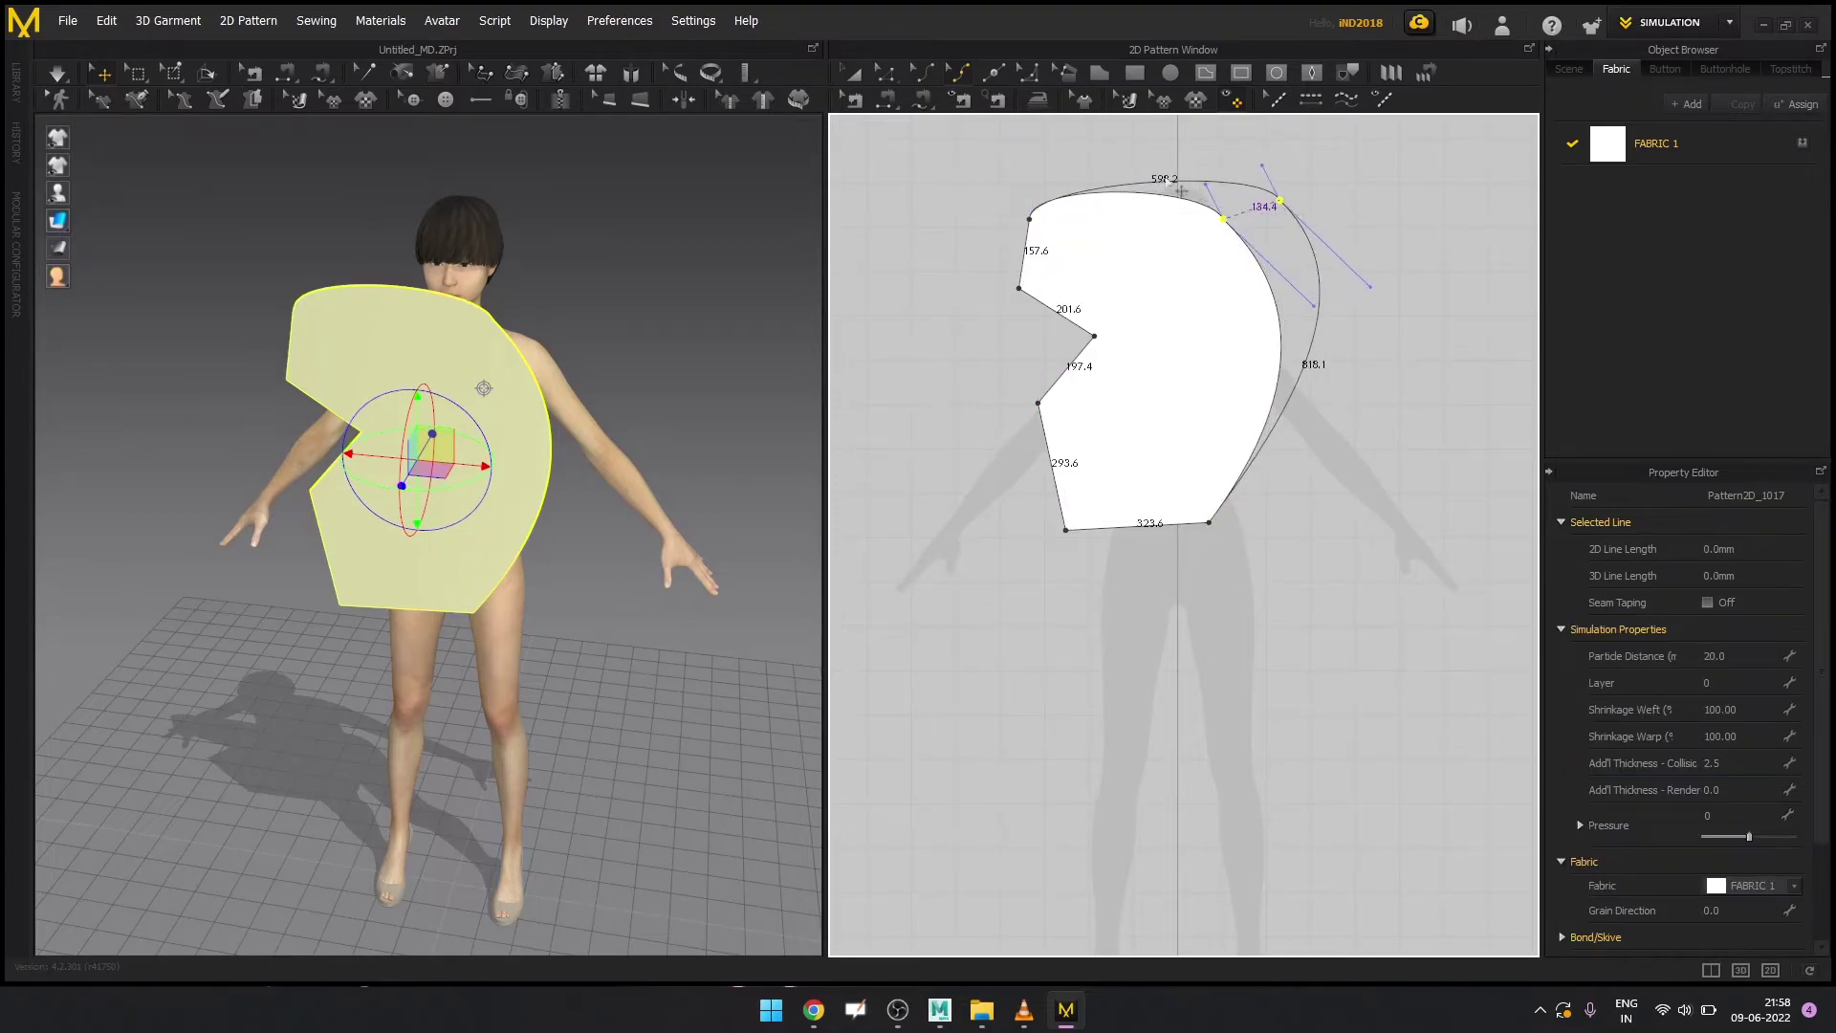
# Add a point near the middle of the curved top edge and pull it down to form a concave neckline
pyautogui.click(994, 75)
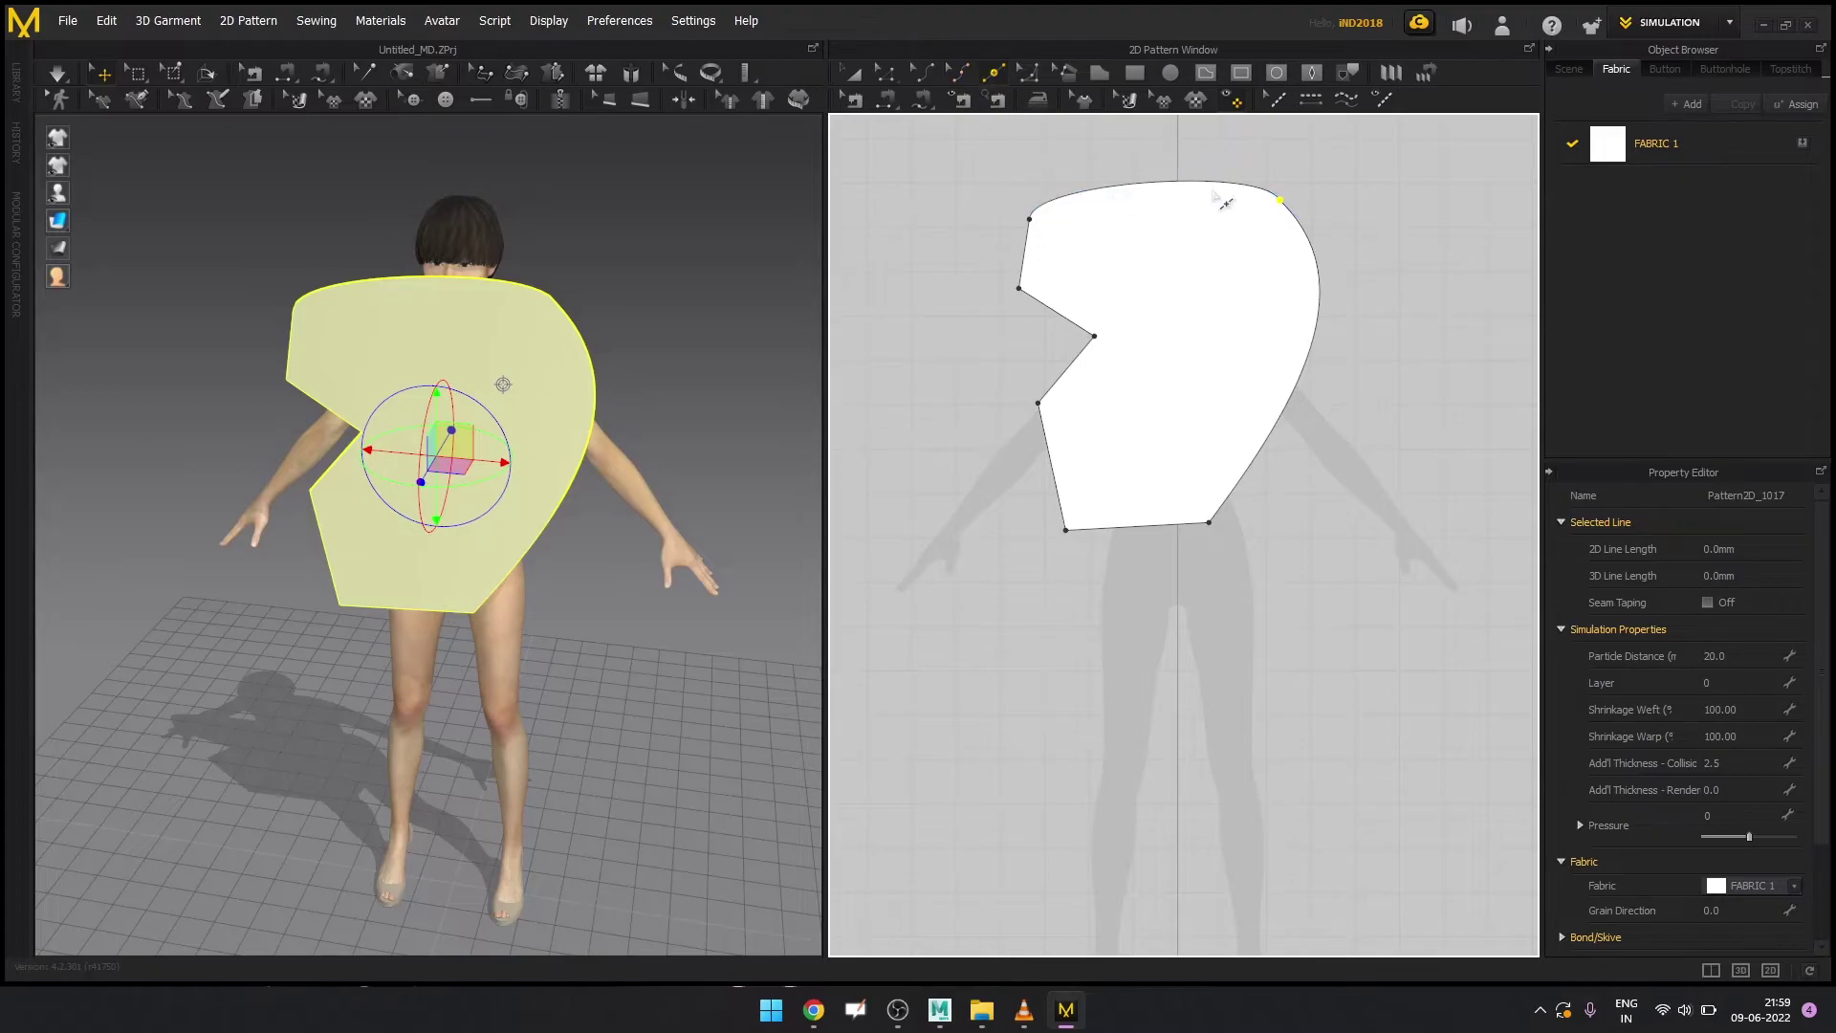
pyautogui.click(1163, 190)
pyautogui.click(885, 73)
pyautogui.moveTo(1155, 185); pyautogui.dragTo(1219, 268)
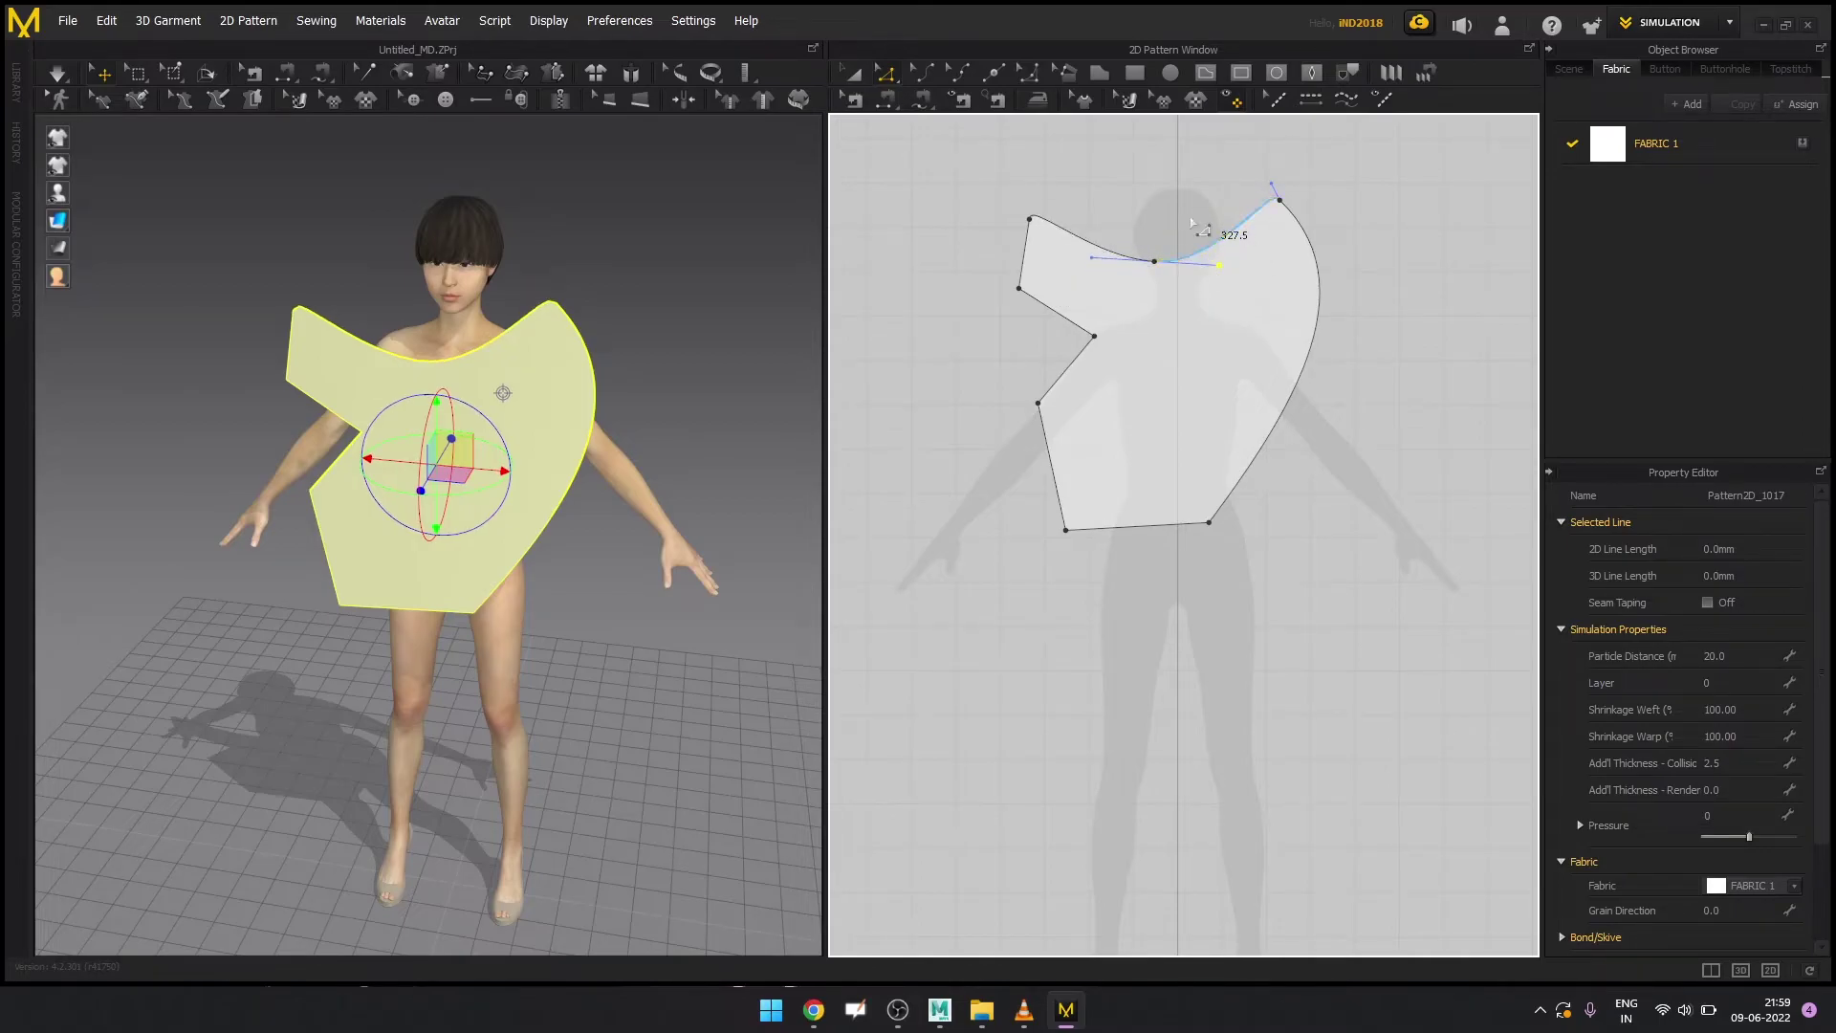
# Move the whole pattern down onto the silhouette's torso and scale it down proportionally
pyautogui.click(854, 75)
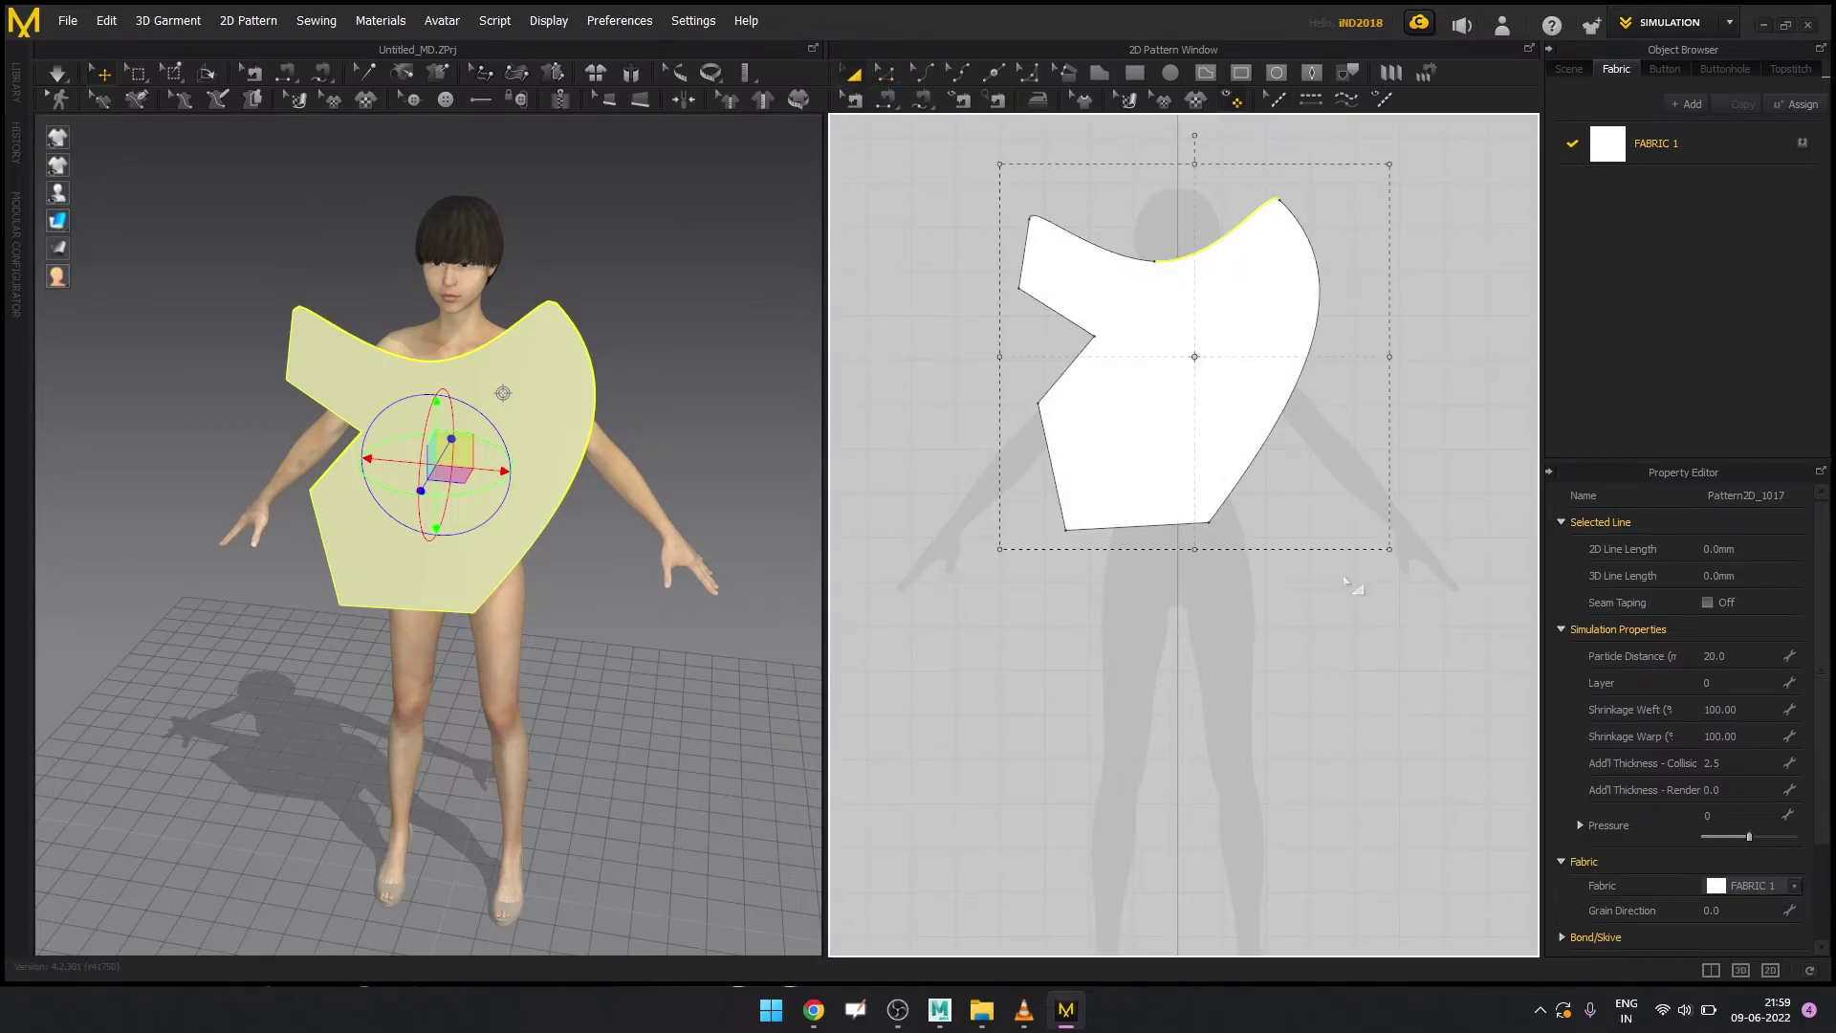
pyautogui.moveTo(1160, 324); pyautogui.dragTo(1147, 408)
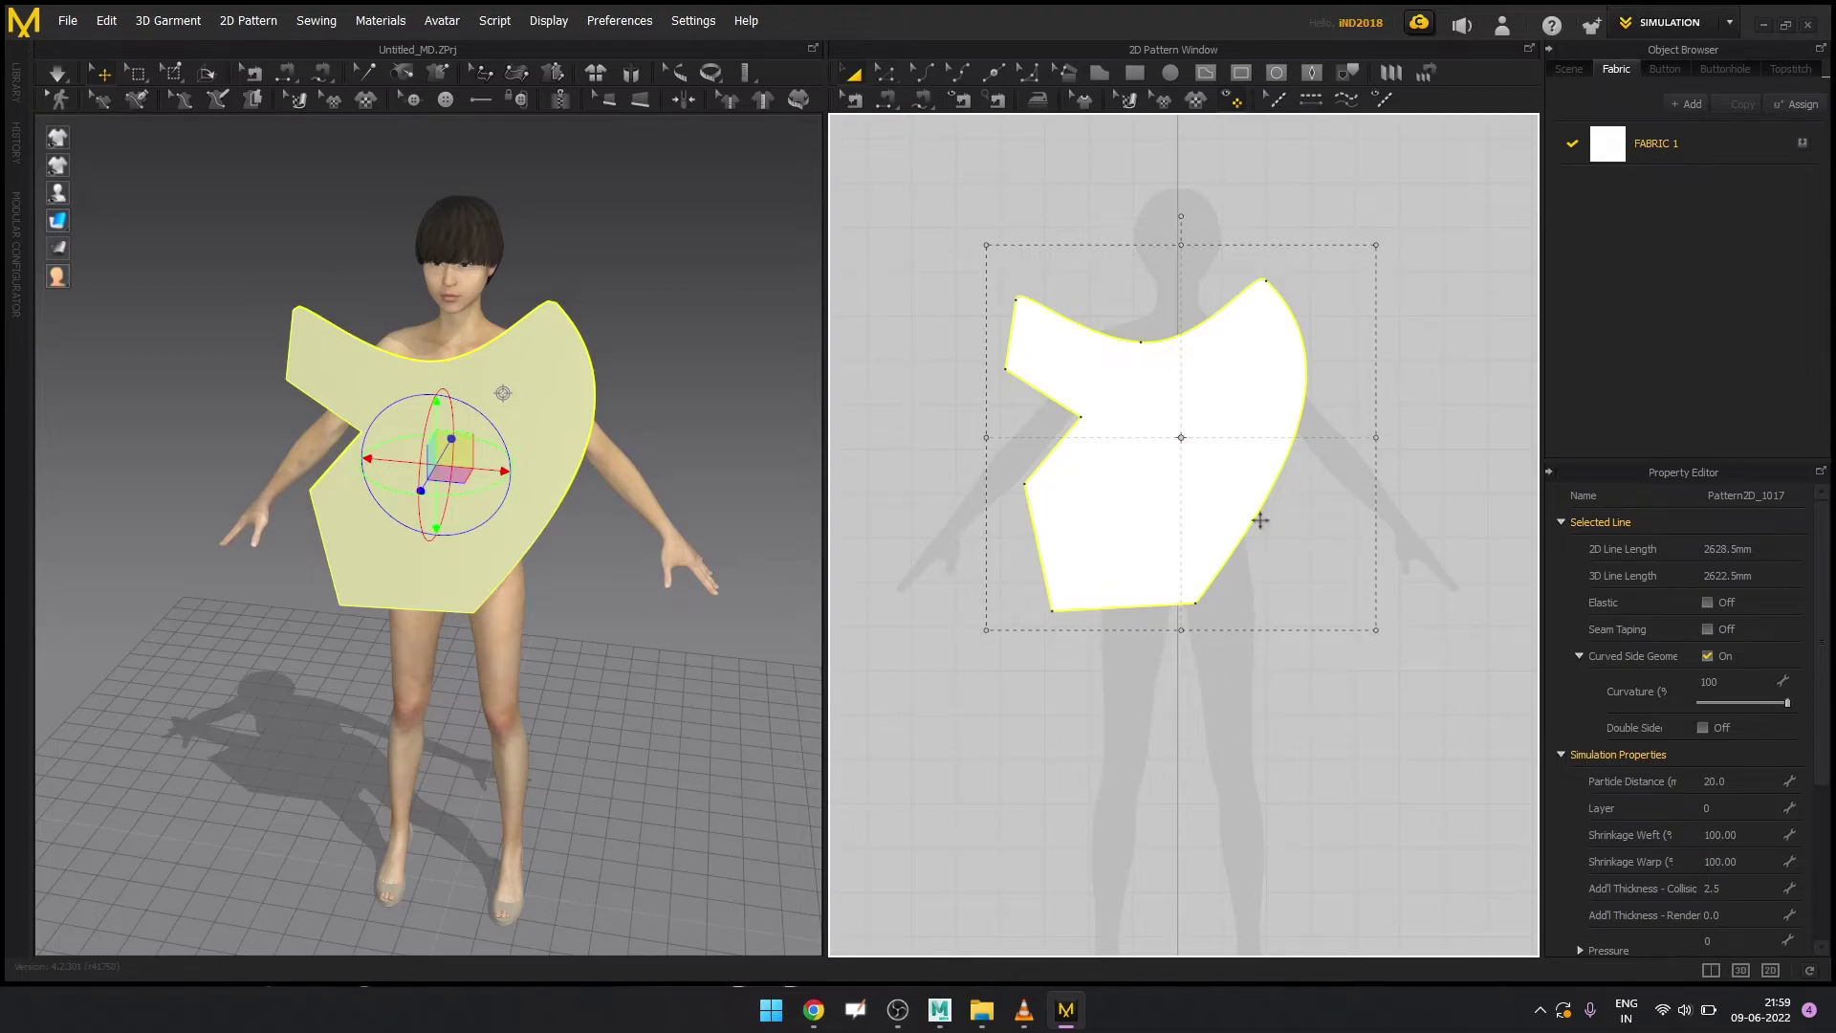
pyautogui.moveTo(1377, 243); pyautogui.dragTo(1384, 287)
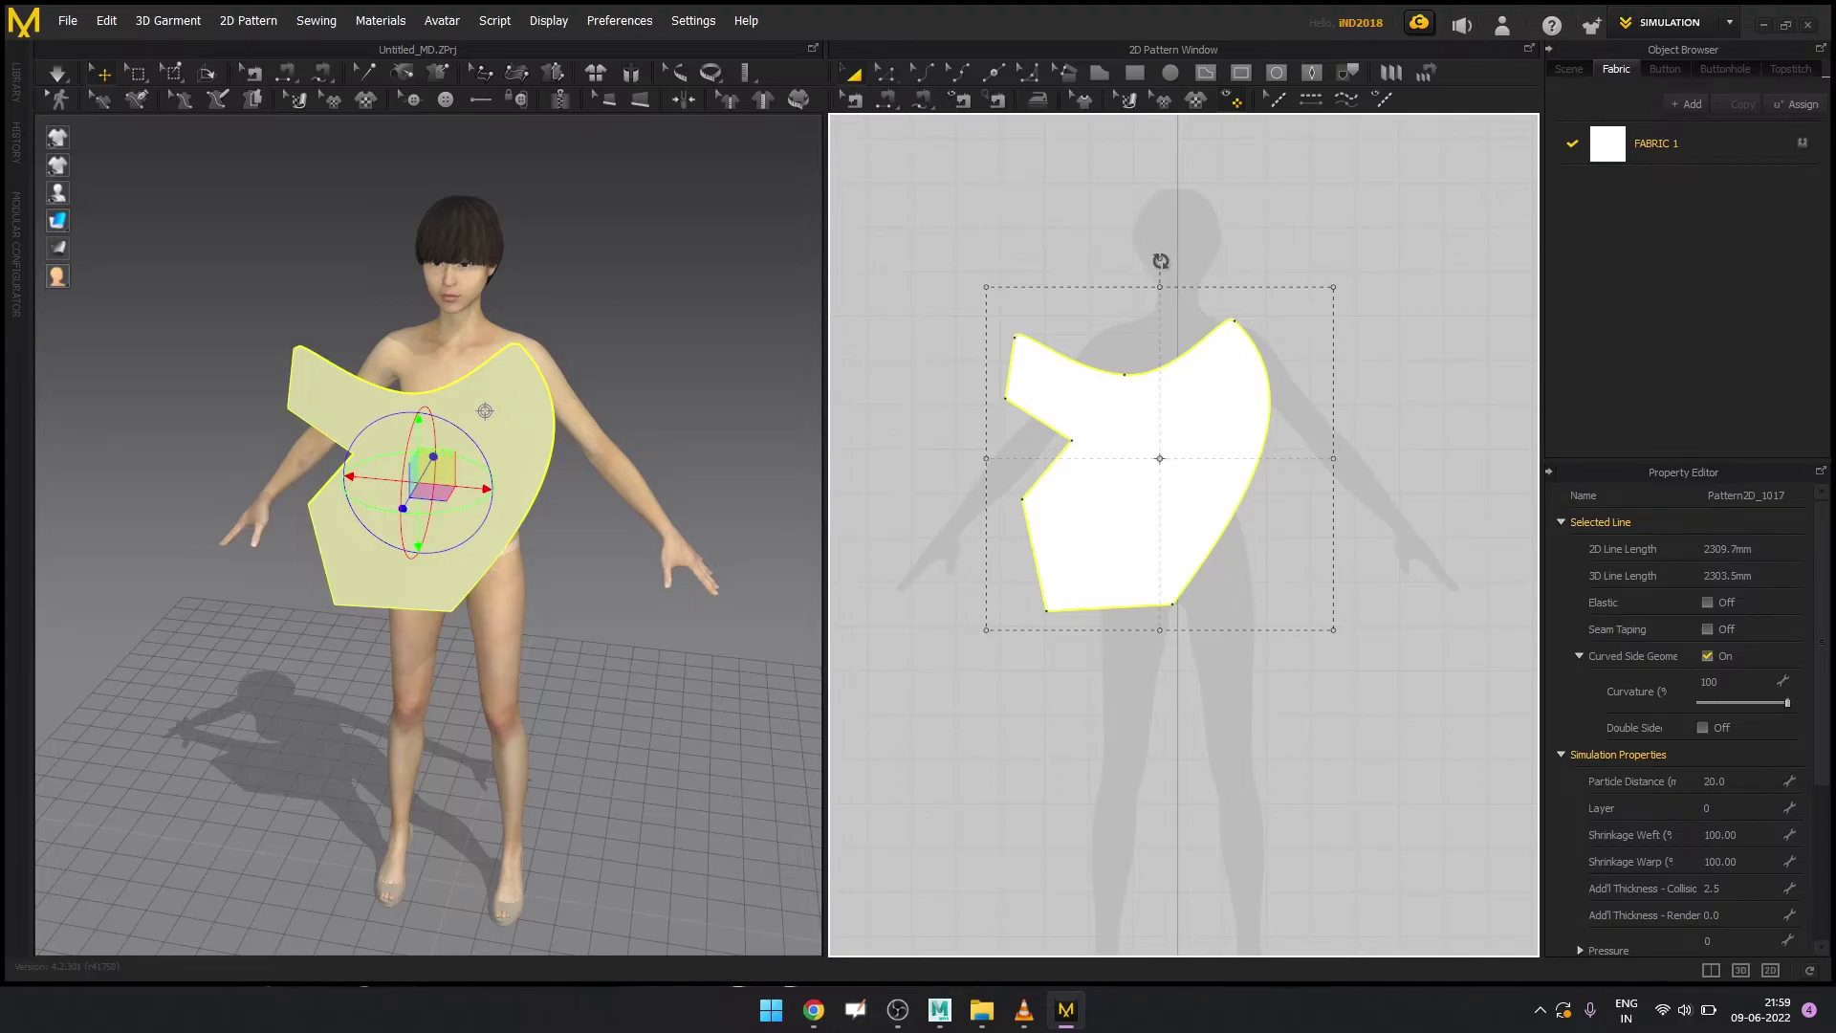
# Rotate the pattern slightly clockwise over the torso and deselect it
pyautogui.moveTo(1159, 257)
pyautogui.mouseDown()
pyautogui.moveTo(1245, 276)
pyautogui.moveTo(1066, 231)
pyautogui.moveTo(1195, 272)
pyautogui.moveTo(1189, 287)
pyautogui.moveTo(1160, 257)
pyautogui.mouseUp()
pyautogui.moveTo(1175, 473)
pyautogui.mouseDown()
pyautogui.moveTo(1228, 402)
pyautogui.moveTo(1109, 421)
pyautogui.moveTo(1232, 400)
pyautogui.moveTo(1251, 343)
pyautogui.mouseUp()
pyautogui.moveTo(1159, 257); pyautogui.dragTo(1226, 267)
pyautogui.click(985, 141)
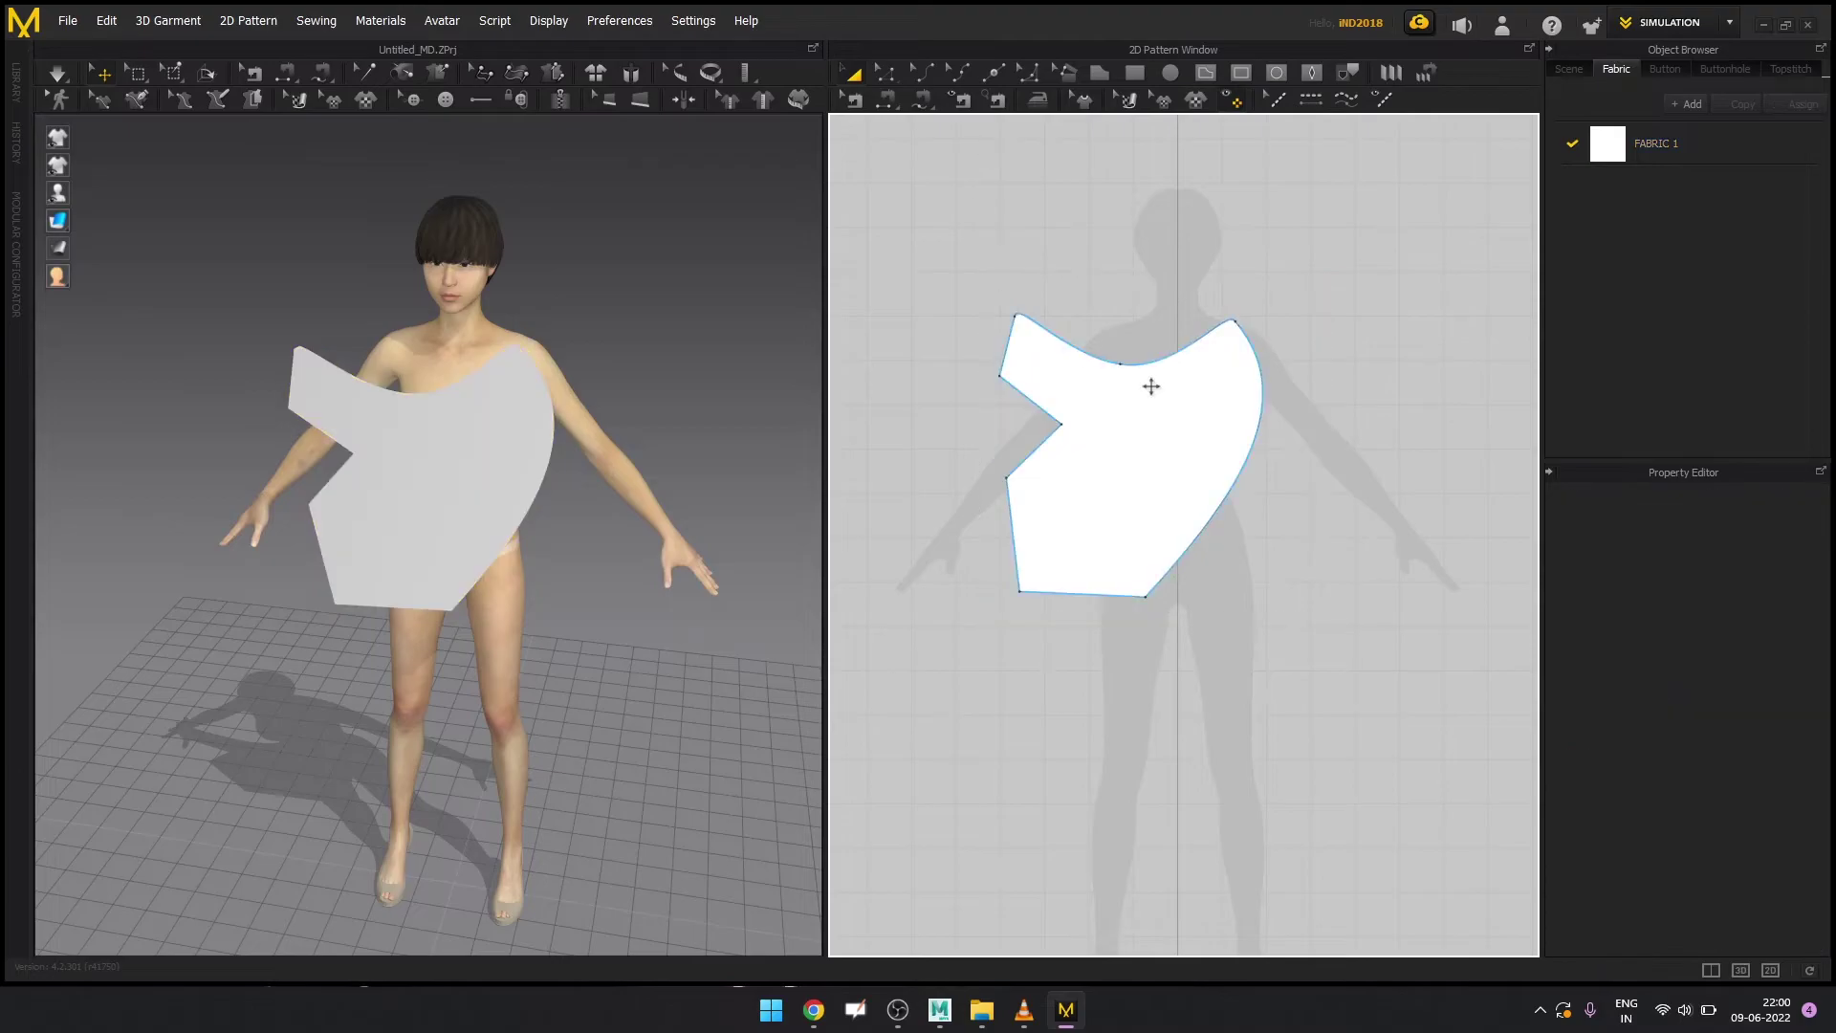
# Delete the curved pattern and draw a rectangle pattern about 865 mm tall from neck to thigh, ending at the silhouette's midline
pyautogui.click(1175, 423)
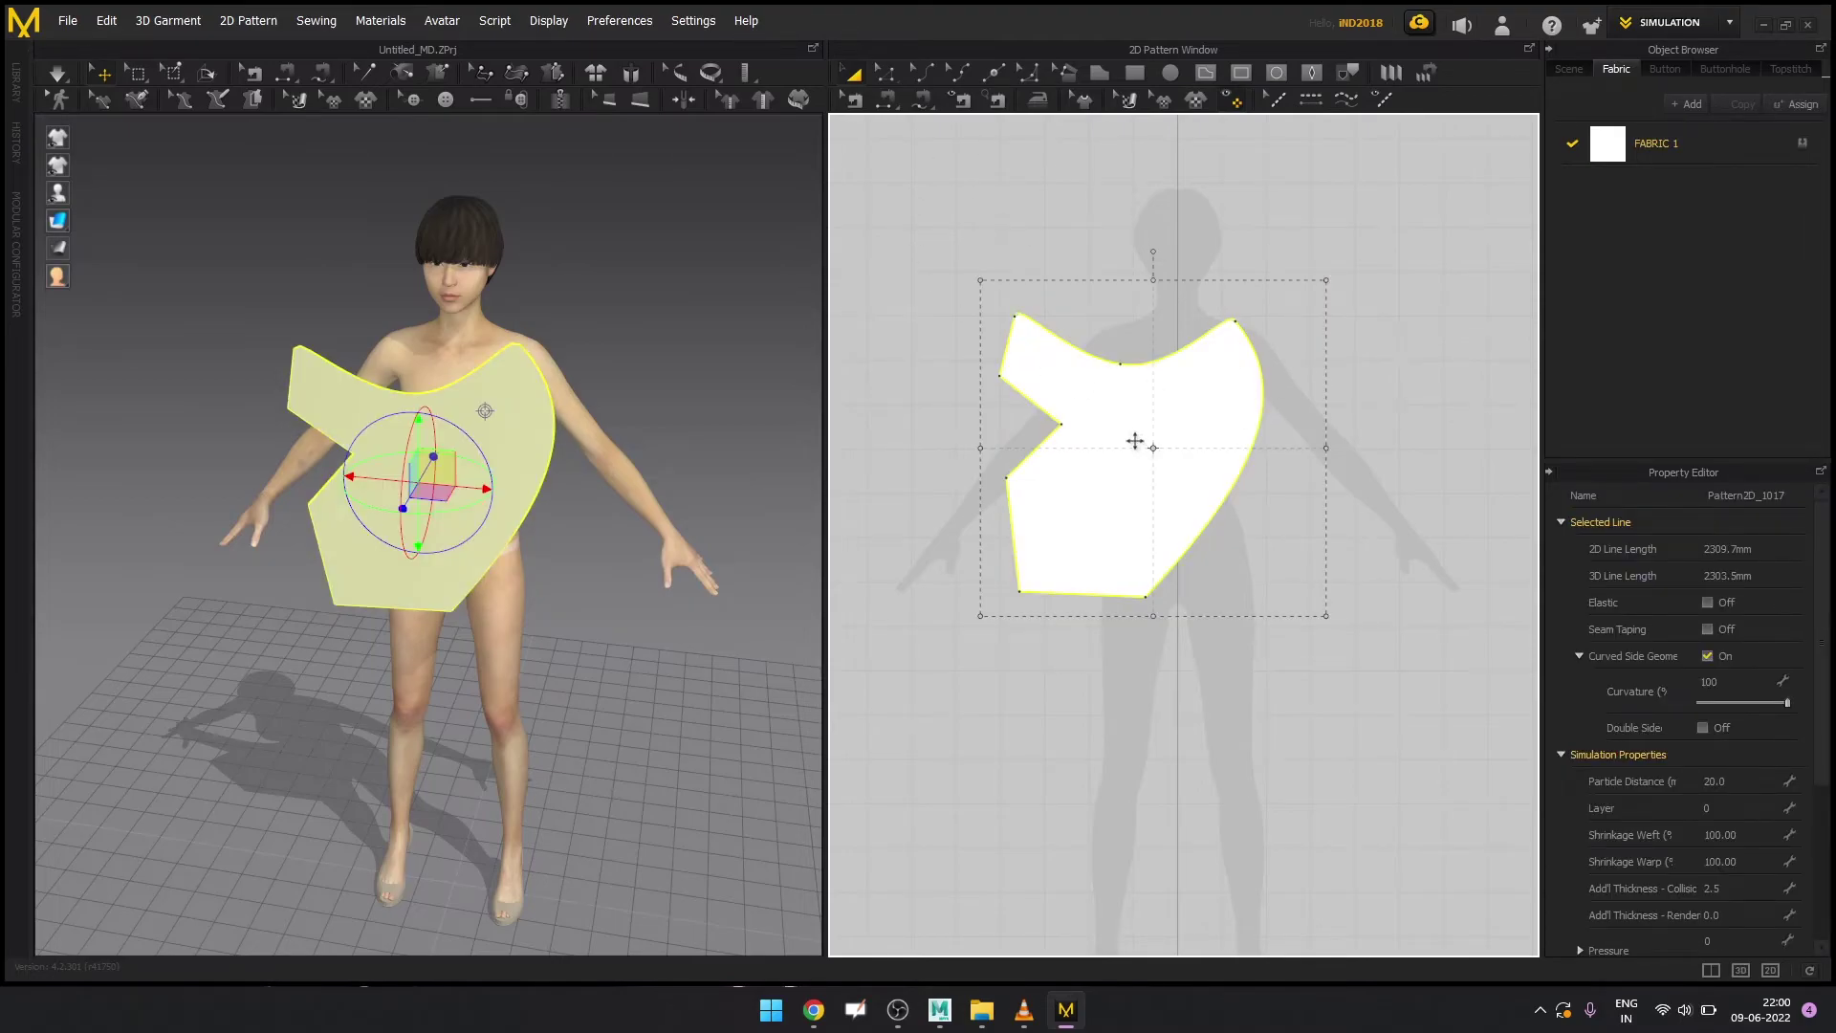
pyautogui.press('Delete')
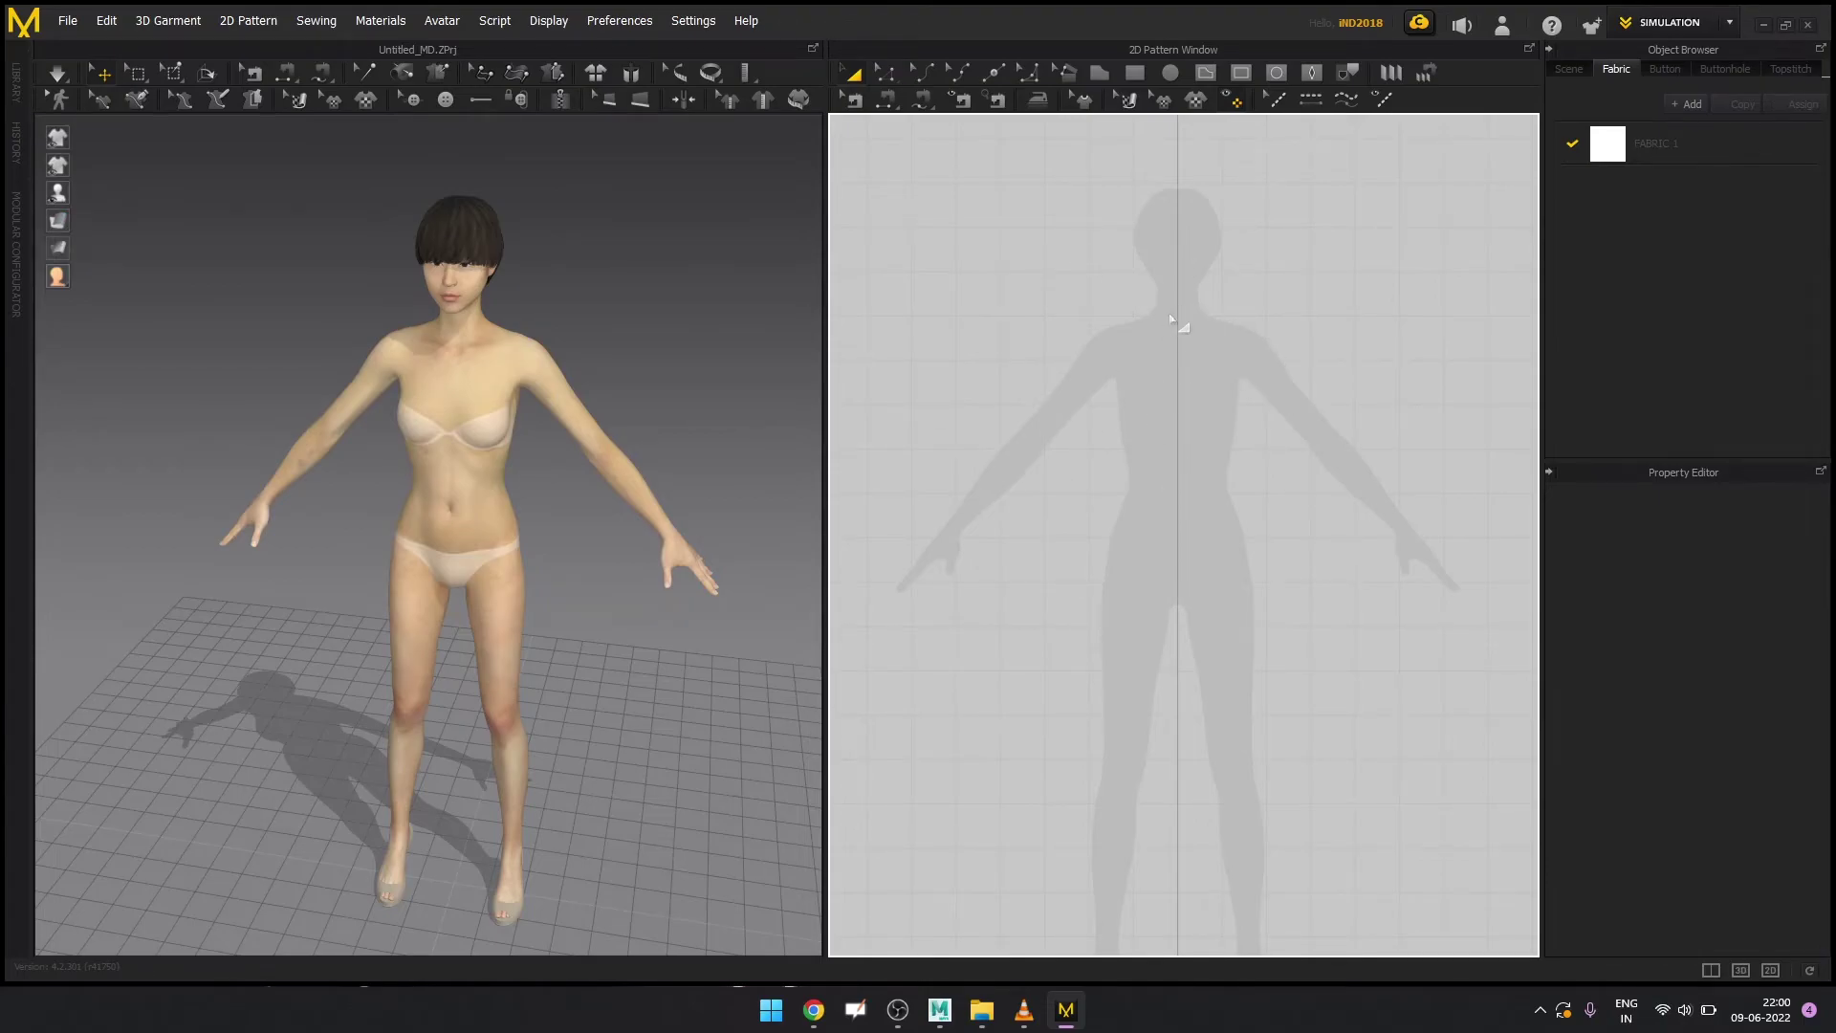
pyautogui.click(1135, 75)
pyautogui.moveTo(1044, 293); pyautogui.dragTo(1176, 676)
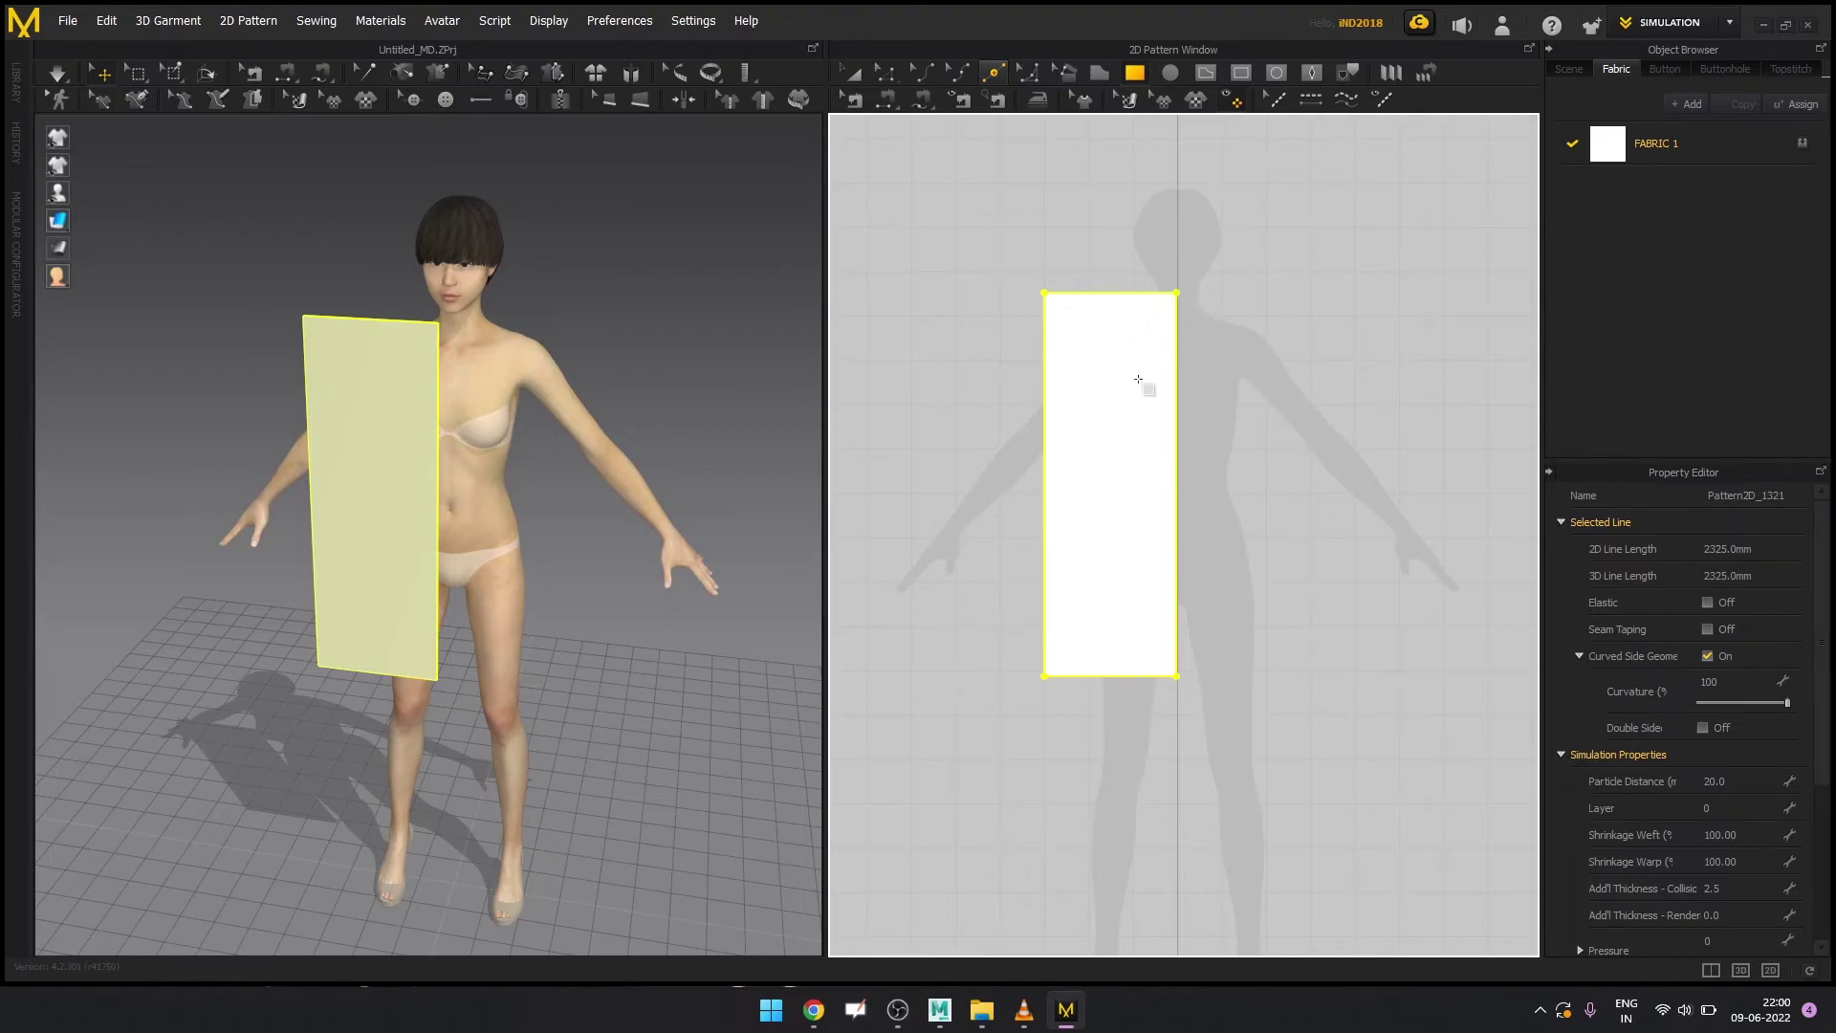
# Use Edit Pattern to shift the rectangle vertically so that its top edge sits slightly above the silhouette's neck
pyautogui.click(884, 75)
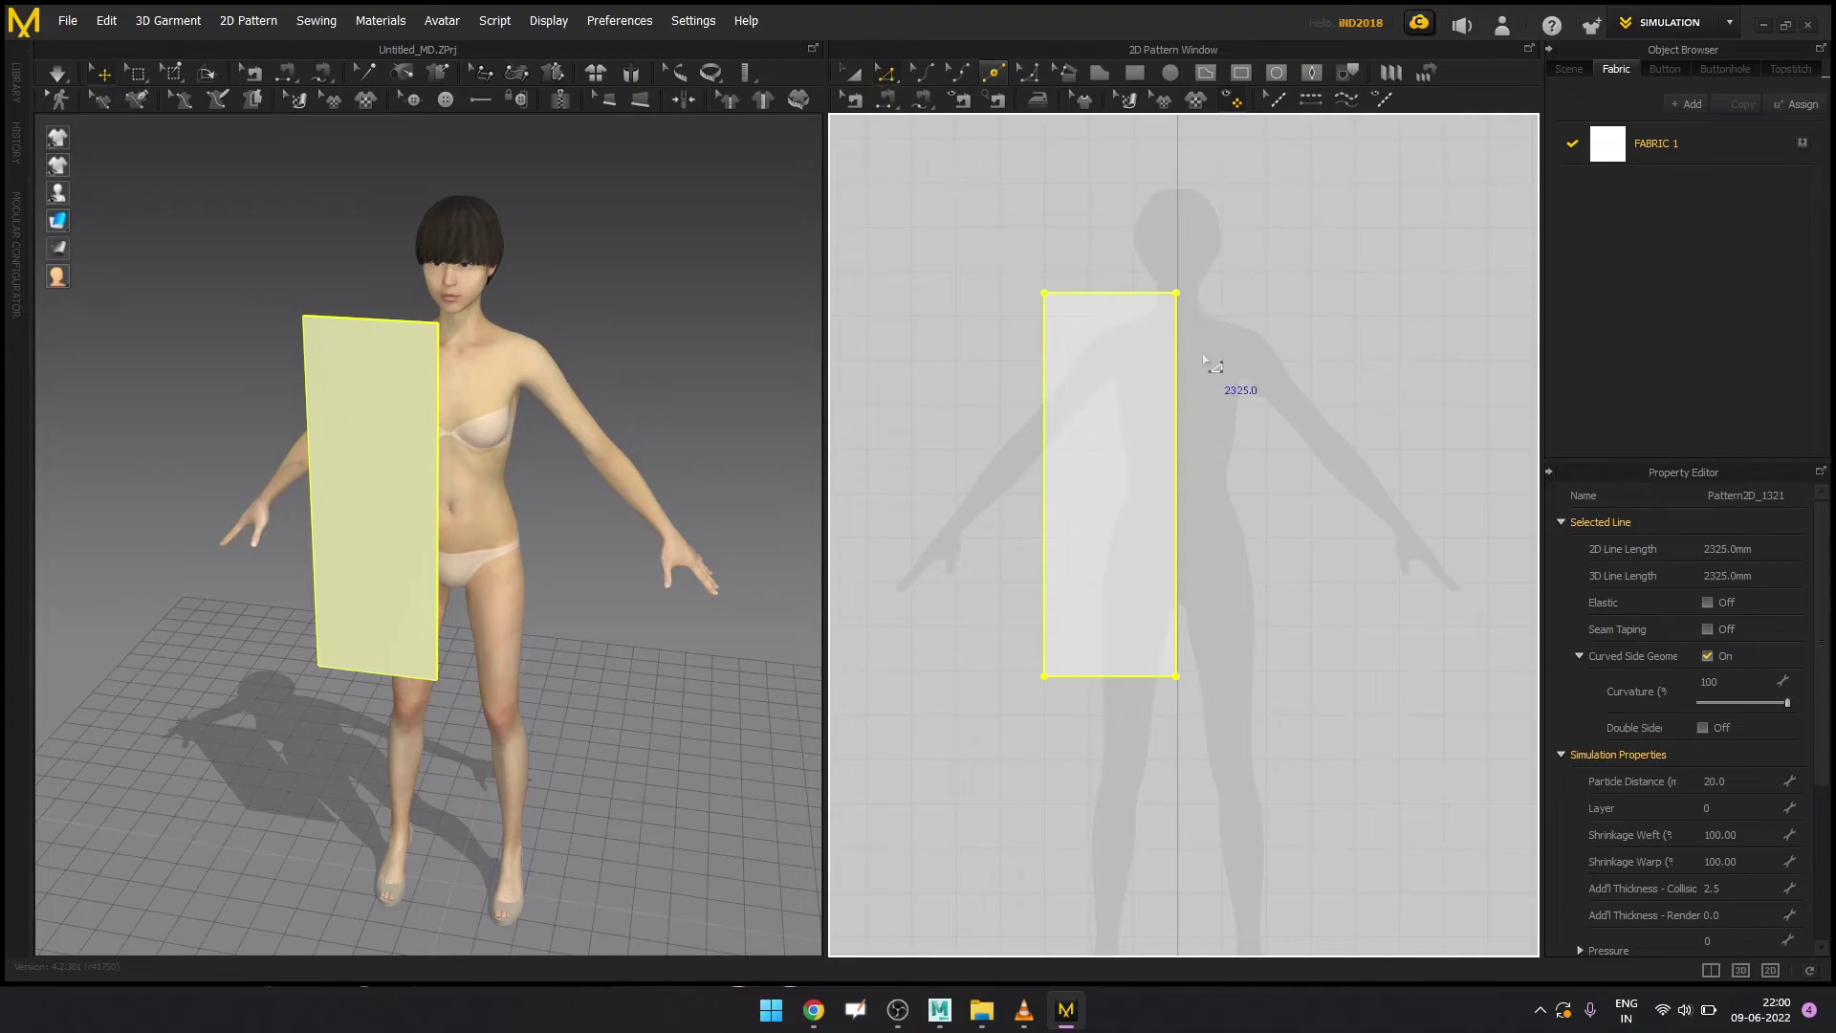
pyautogui.moveTo(1175, 304); pyautogui.dragTo(1189, 319)
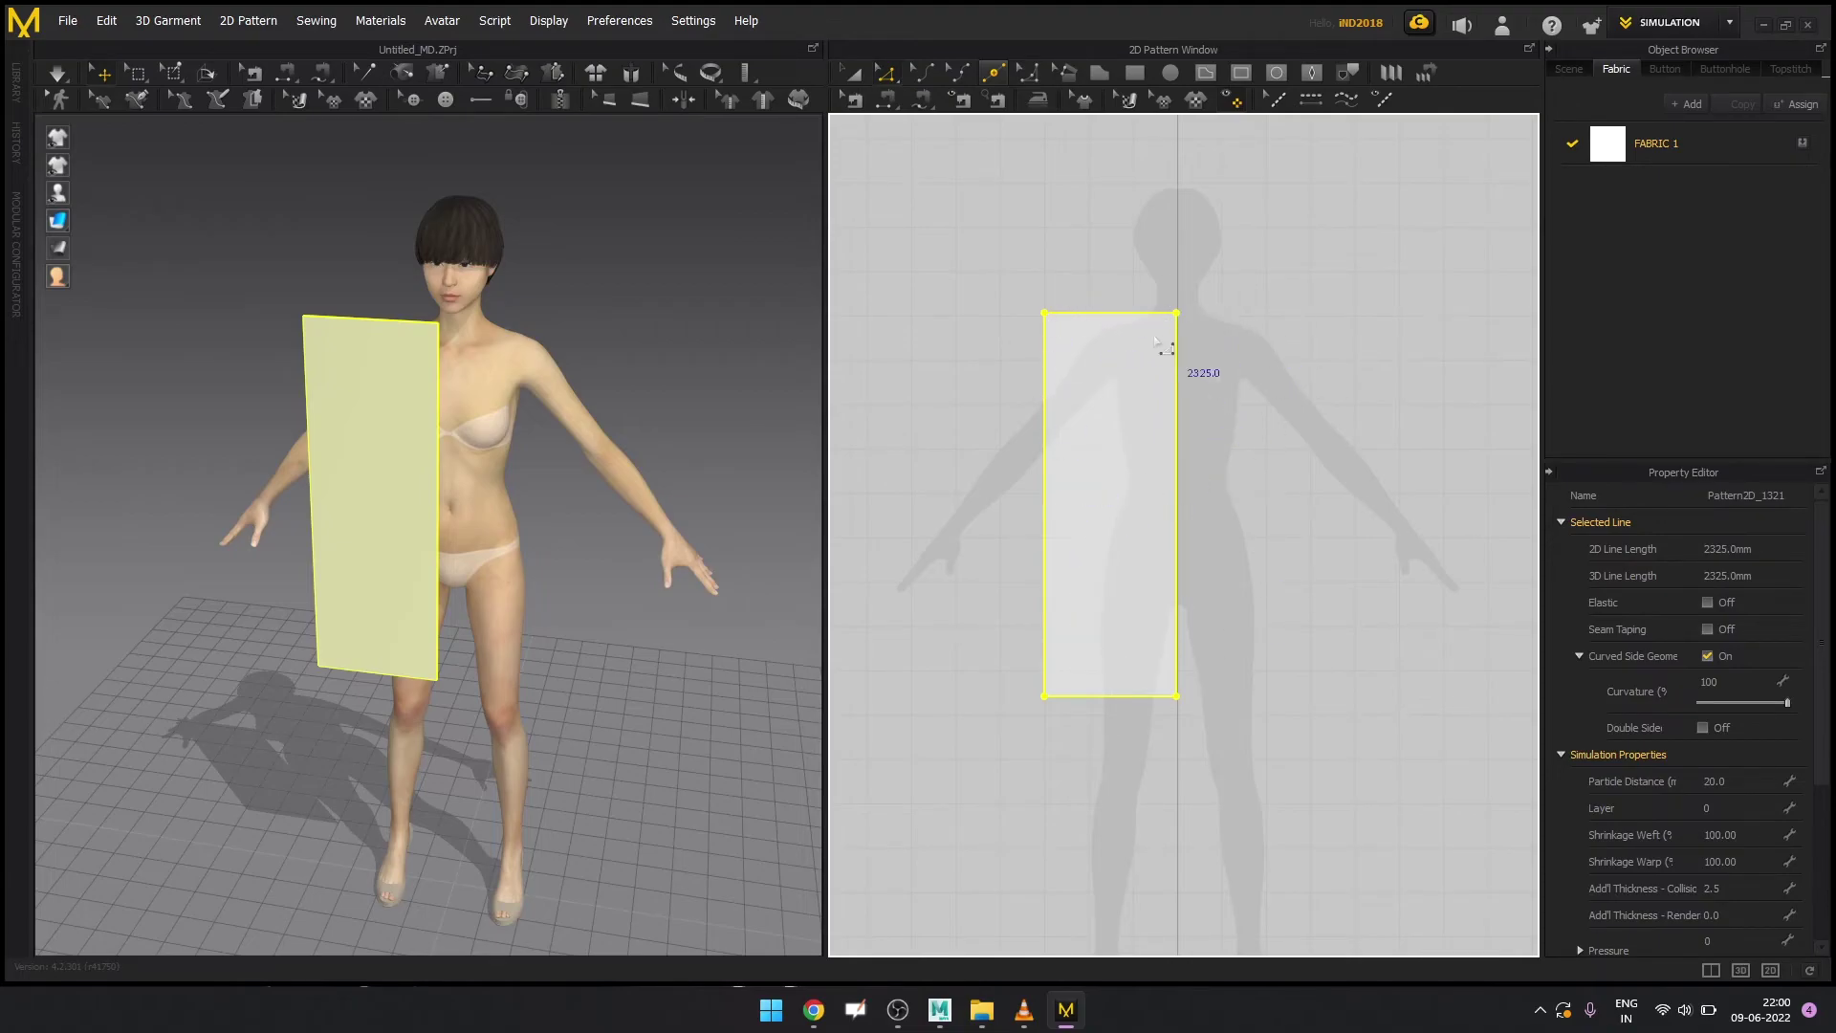
pyautogui.moveTo(1138, 306); pyautogui.dragTo(1142, 271)
pyautogui.click(1346, 315)
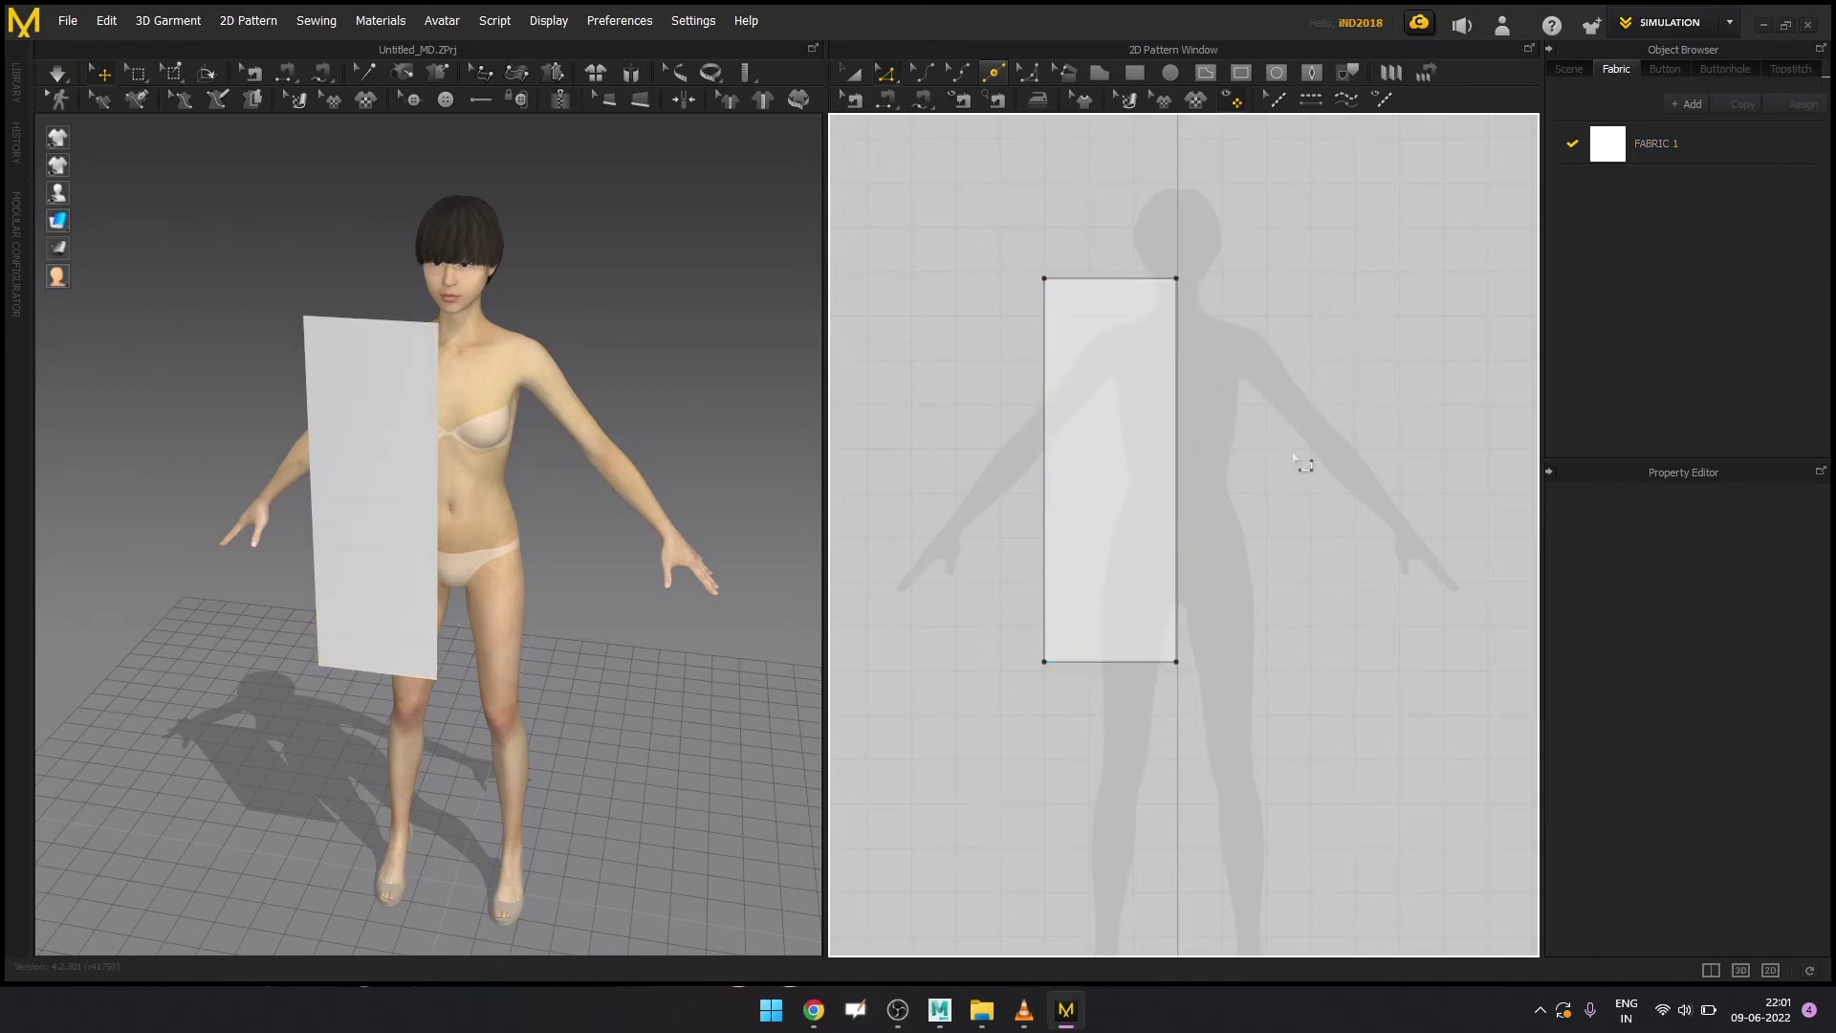
# Widen the rectangle by pulling its centre edge across the midline, and raise that edge's upper corner so the top measures about 560 mm
pyautogui.click(1178, 447)
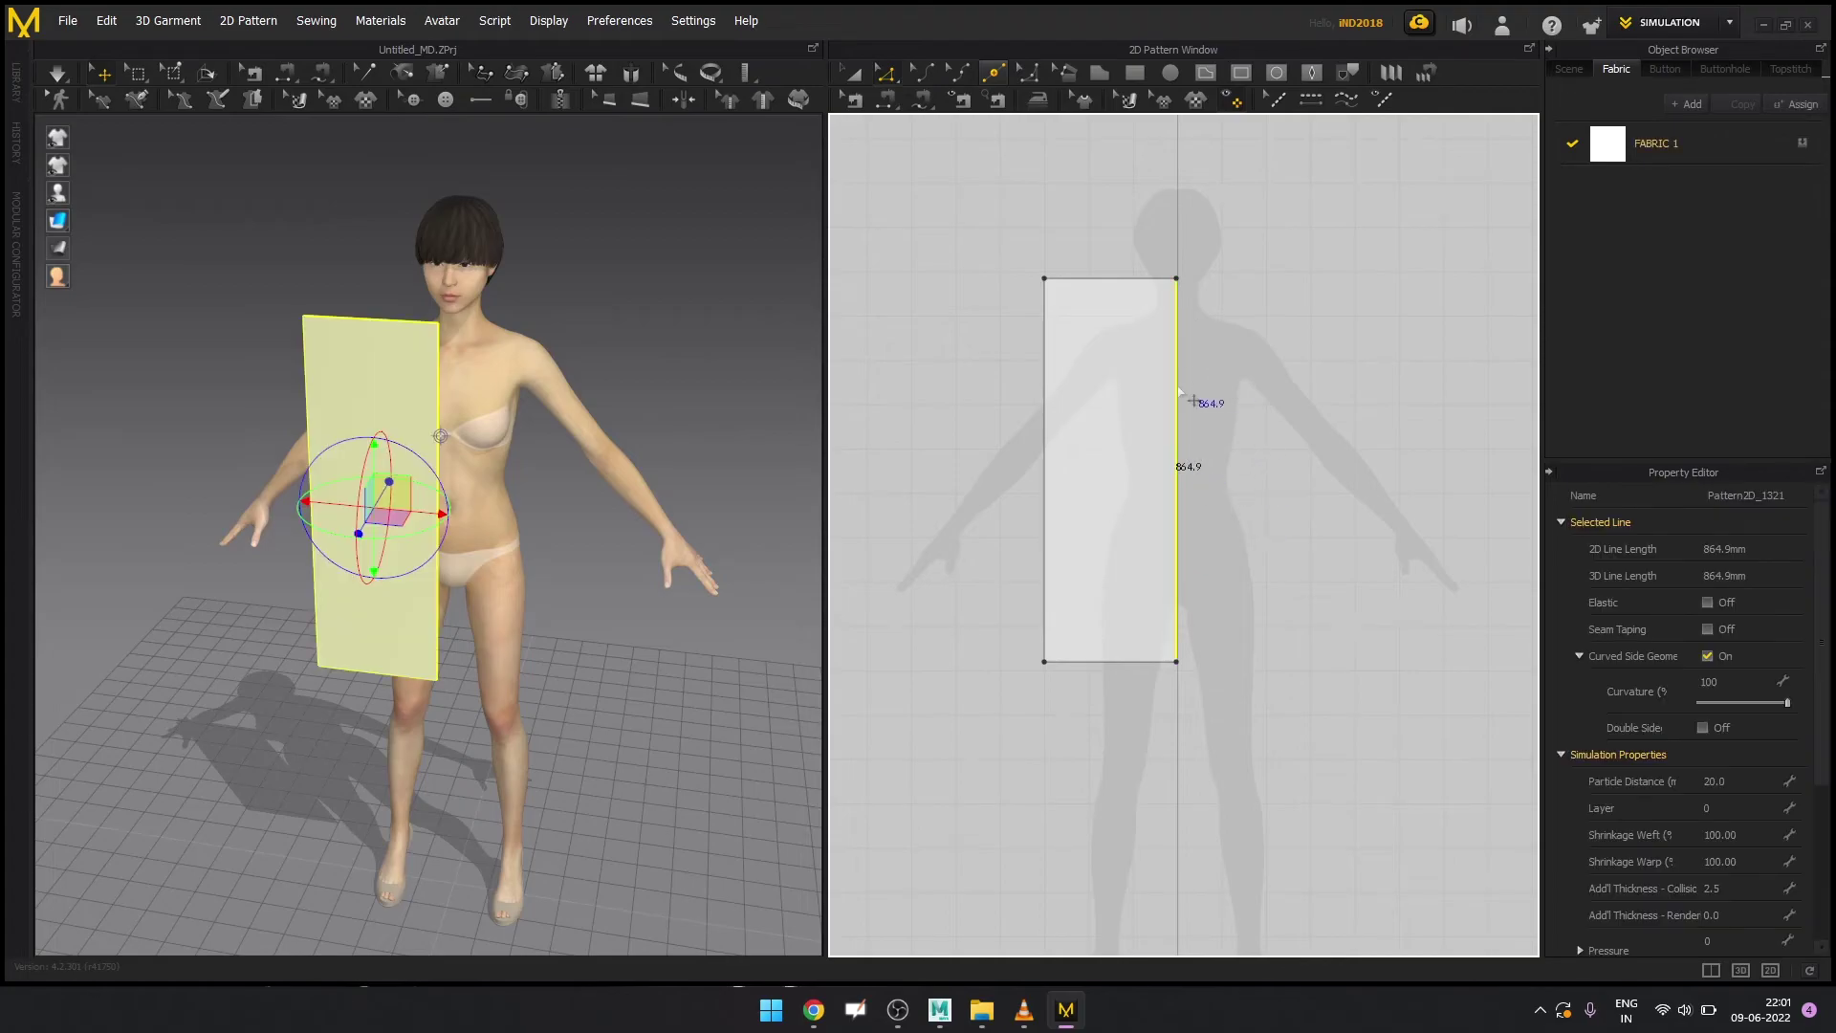
pyautogui.moveTo(1181, 422); pyautogui.dragTo(1289, 396)
pyautogui.moveTo(1289, 277); pyautogui.dragTo(1294, 260)
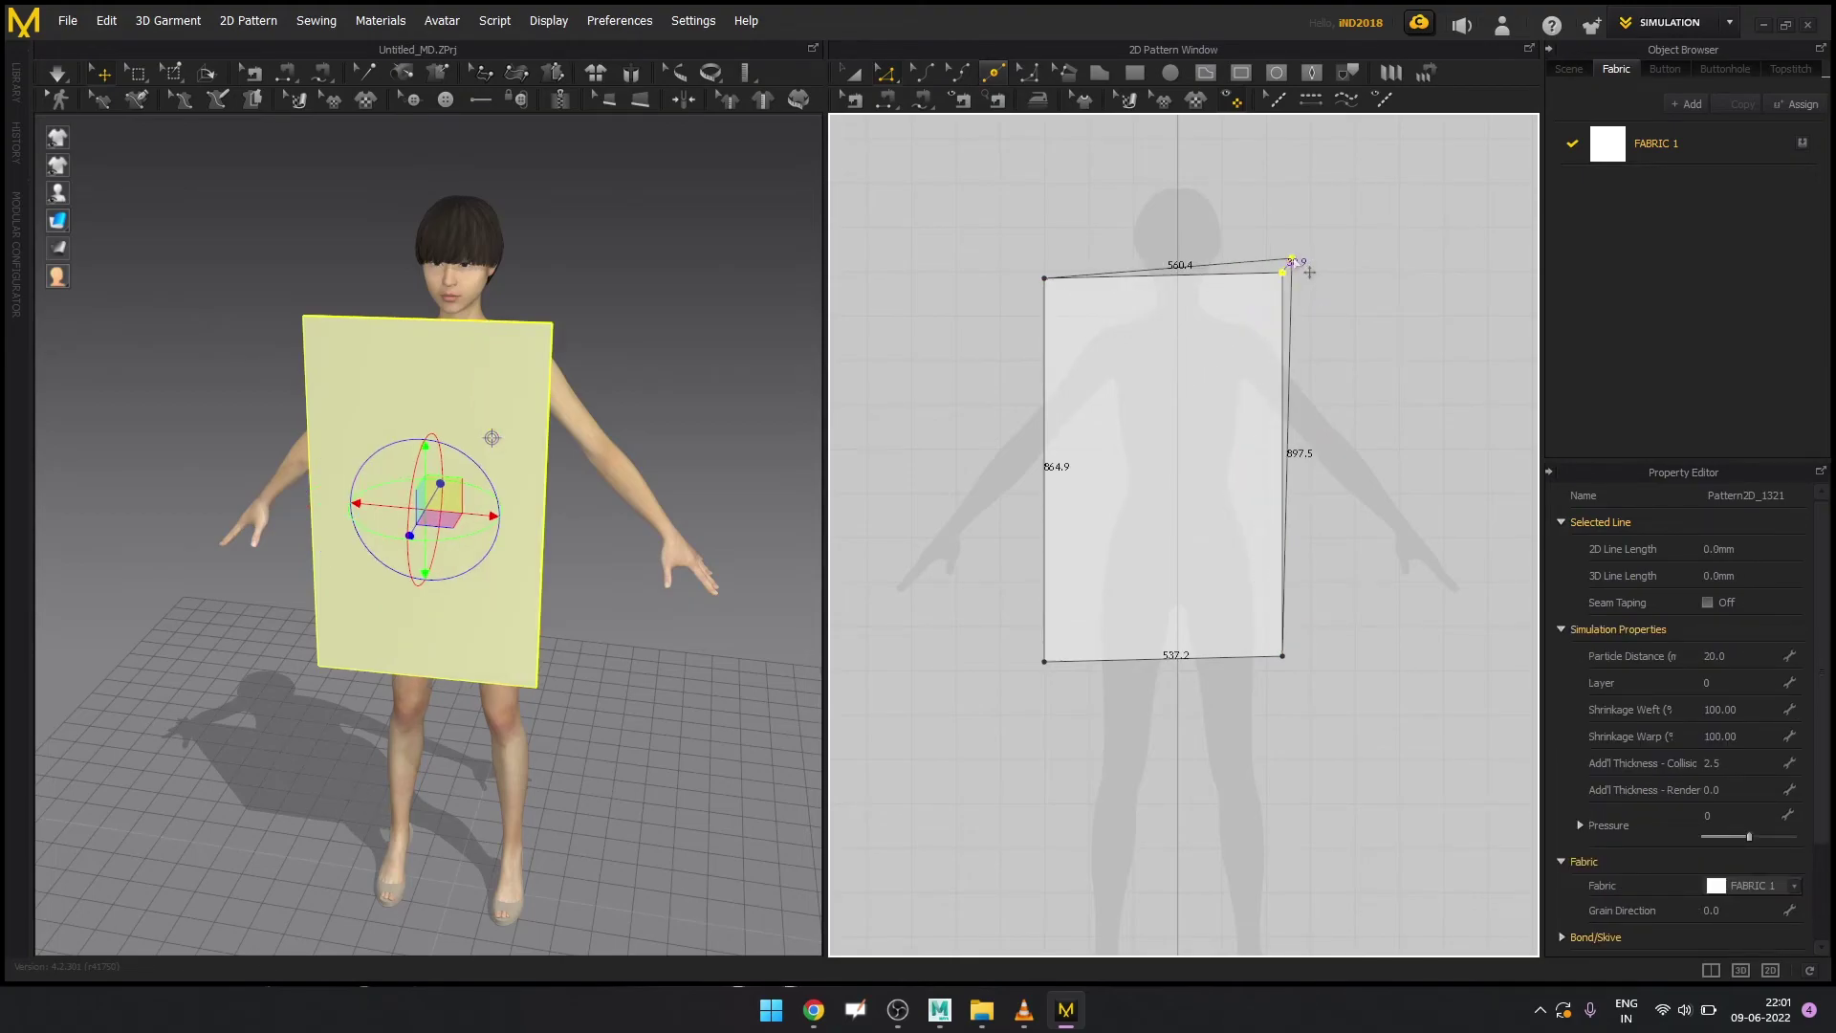
# Select the widened rectangular pattern with Transform Pattern and delete it
pyautogui.press('a')
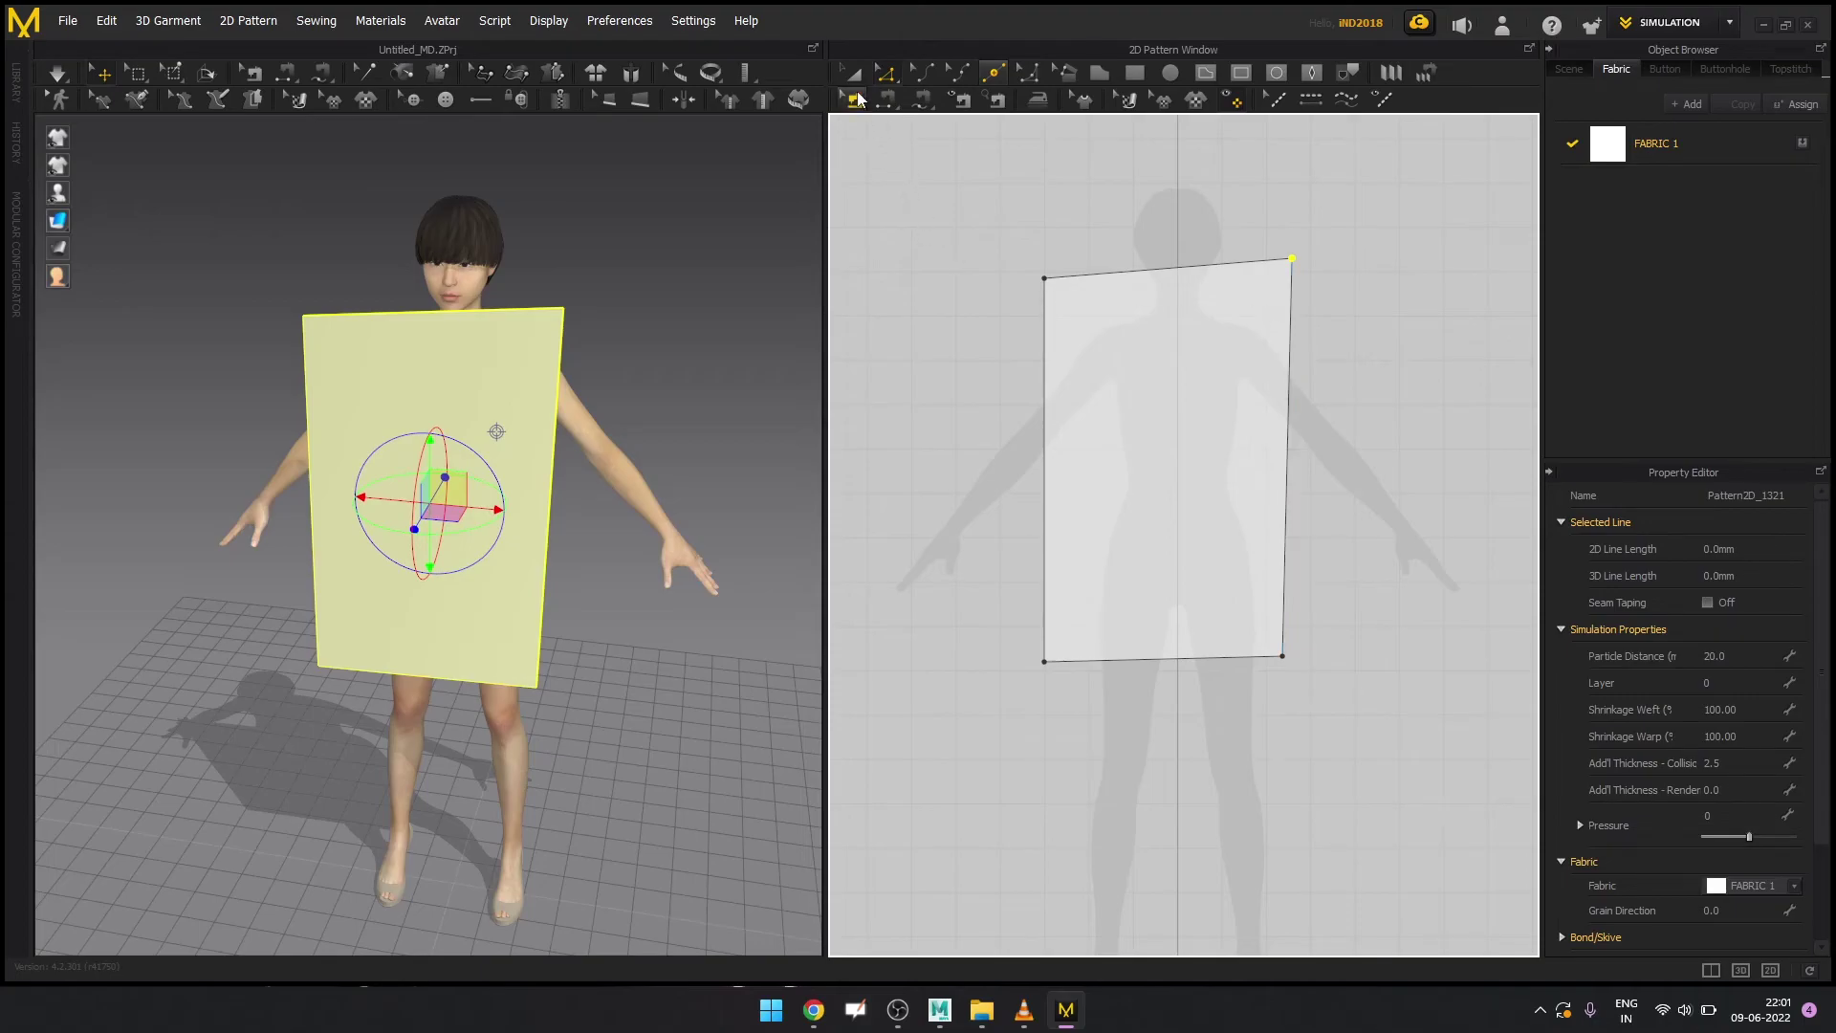
pyautogui.click(1058, 399)
pyautogui.moveTo(1210, 391); pyautogui.dragTo(1163, 389)
pyautogui.press('Delete')
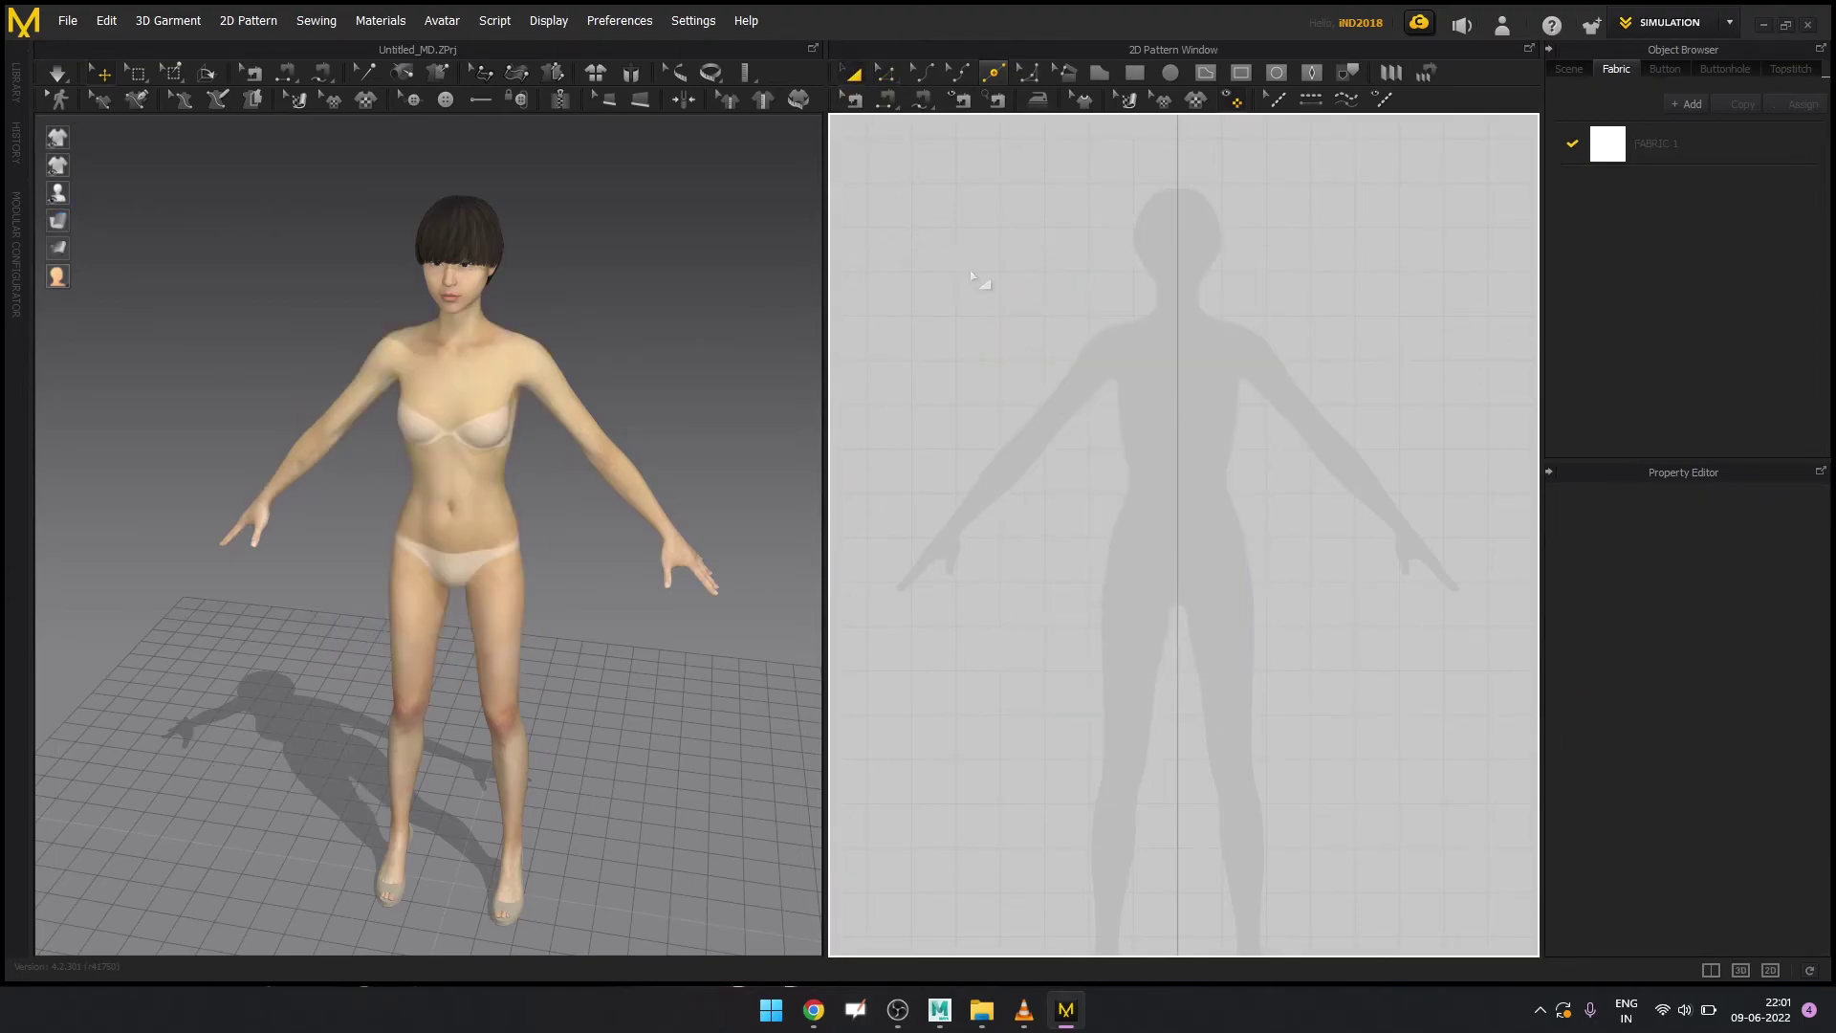
# Draw a circle pattern about 2414 mm in circumference and move it so it is centred over the silhouette's torso
pyautogui.click(1170, 73)
pyautogui.moveTo(1150, 438); pyautogui.dragTo(1467, 723)
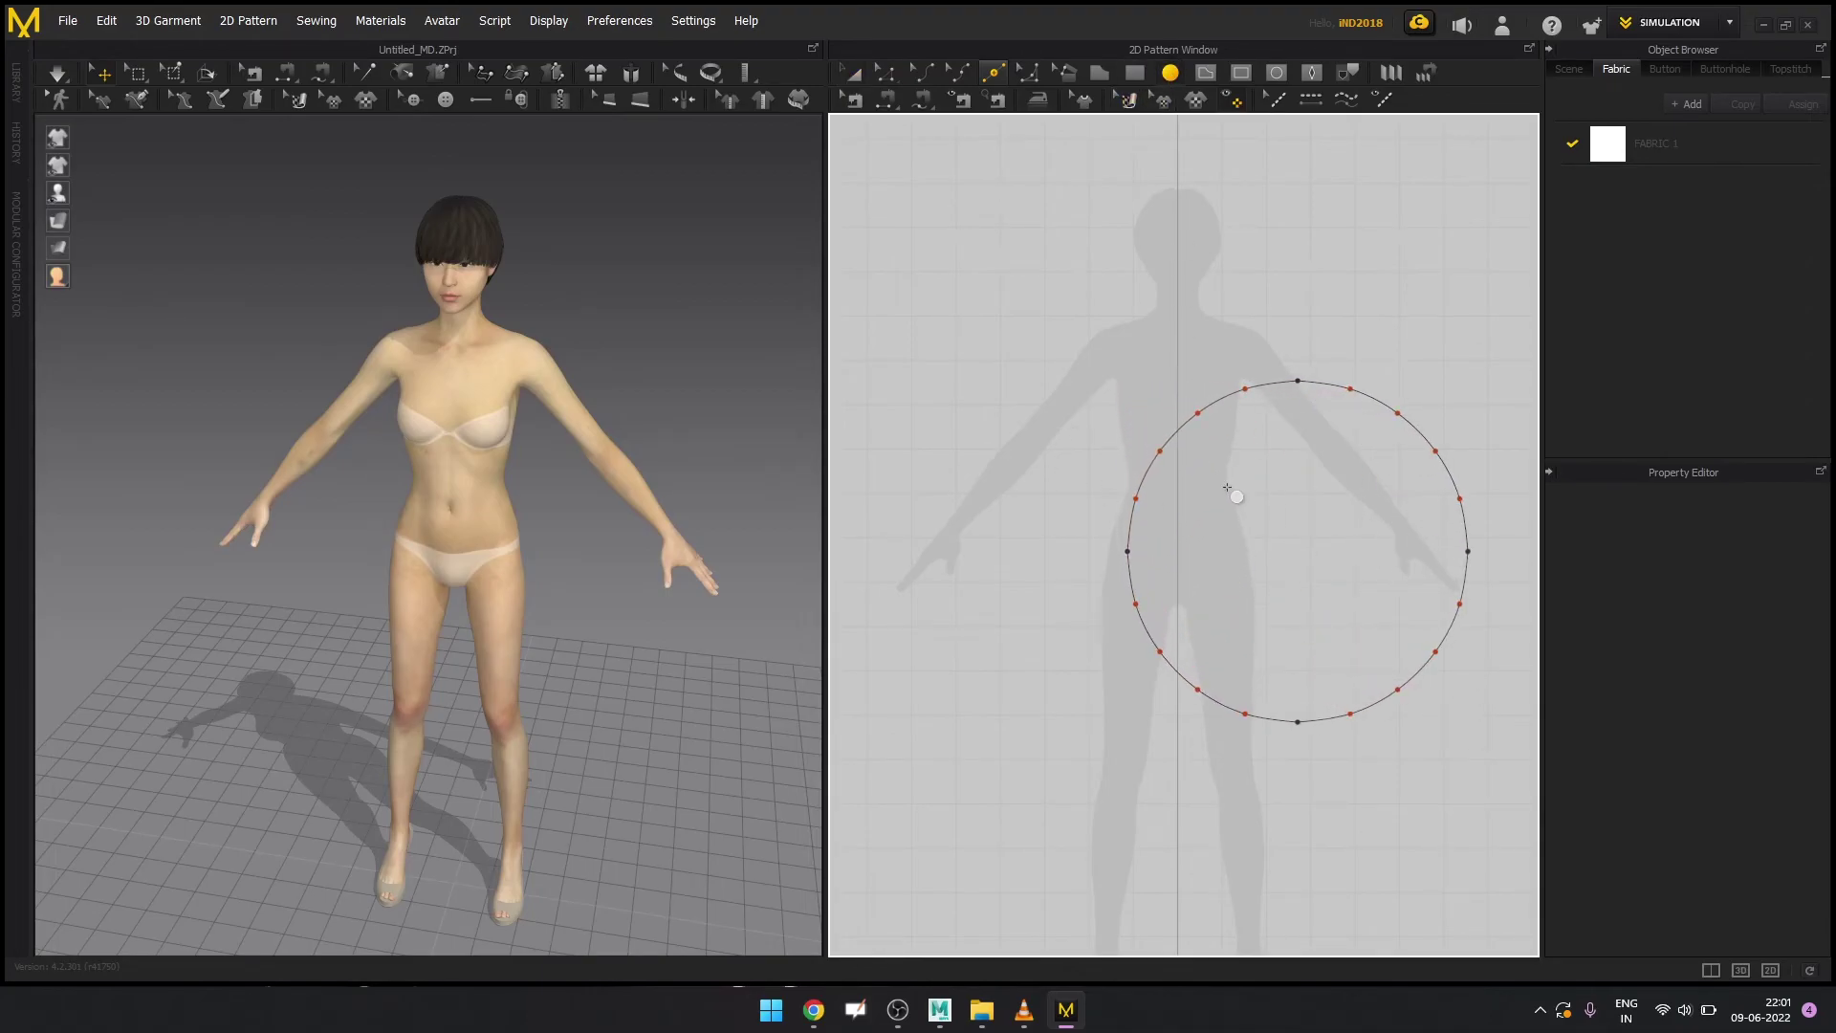
pyautogui.press('a')
pyautogui.moveTo(1277, 449); pyautogui.dragTo(1151, 364)
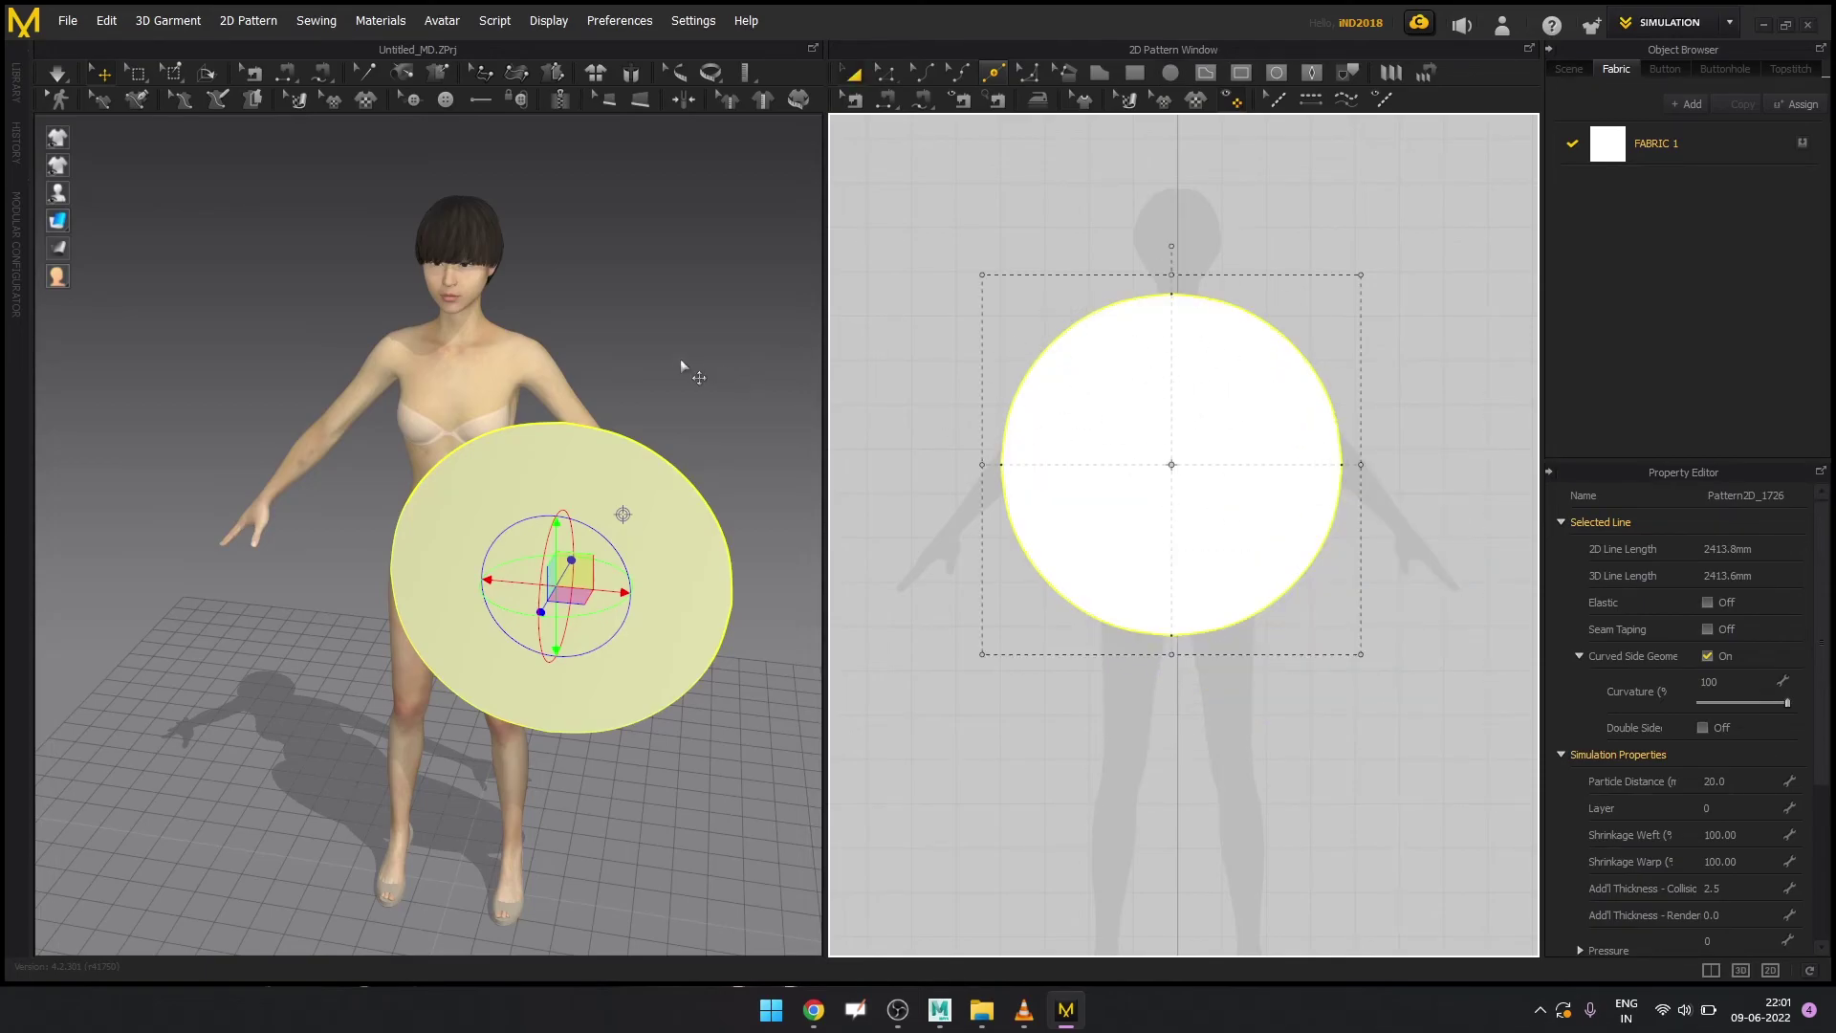
# Move the circle pattern sideways in the 3D view so it sits in front of the avatar's lower torso, and deselect it
pyautogui.moveTo(673, 381)
pyautogui.mouseDown(button='right')
pyautogui.moveTo(725, 373)
pyautogui.moveTo(660, 381)
pyautogui.moveTo(684, 385)
pyautogui.mouseUp(button='right')
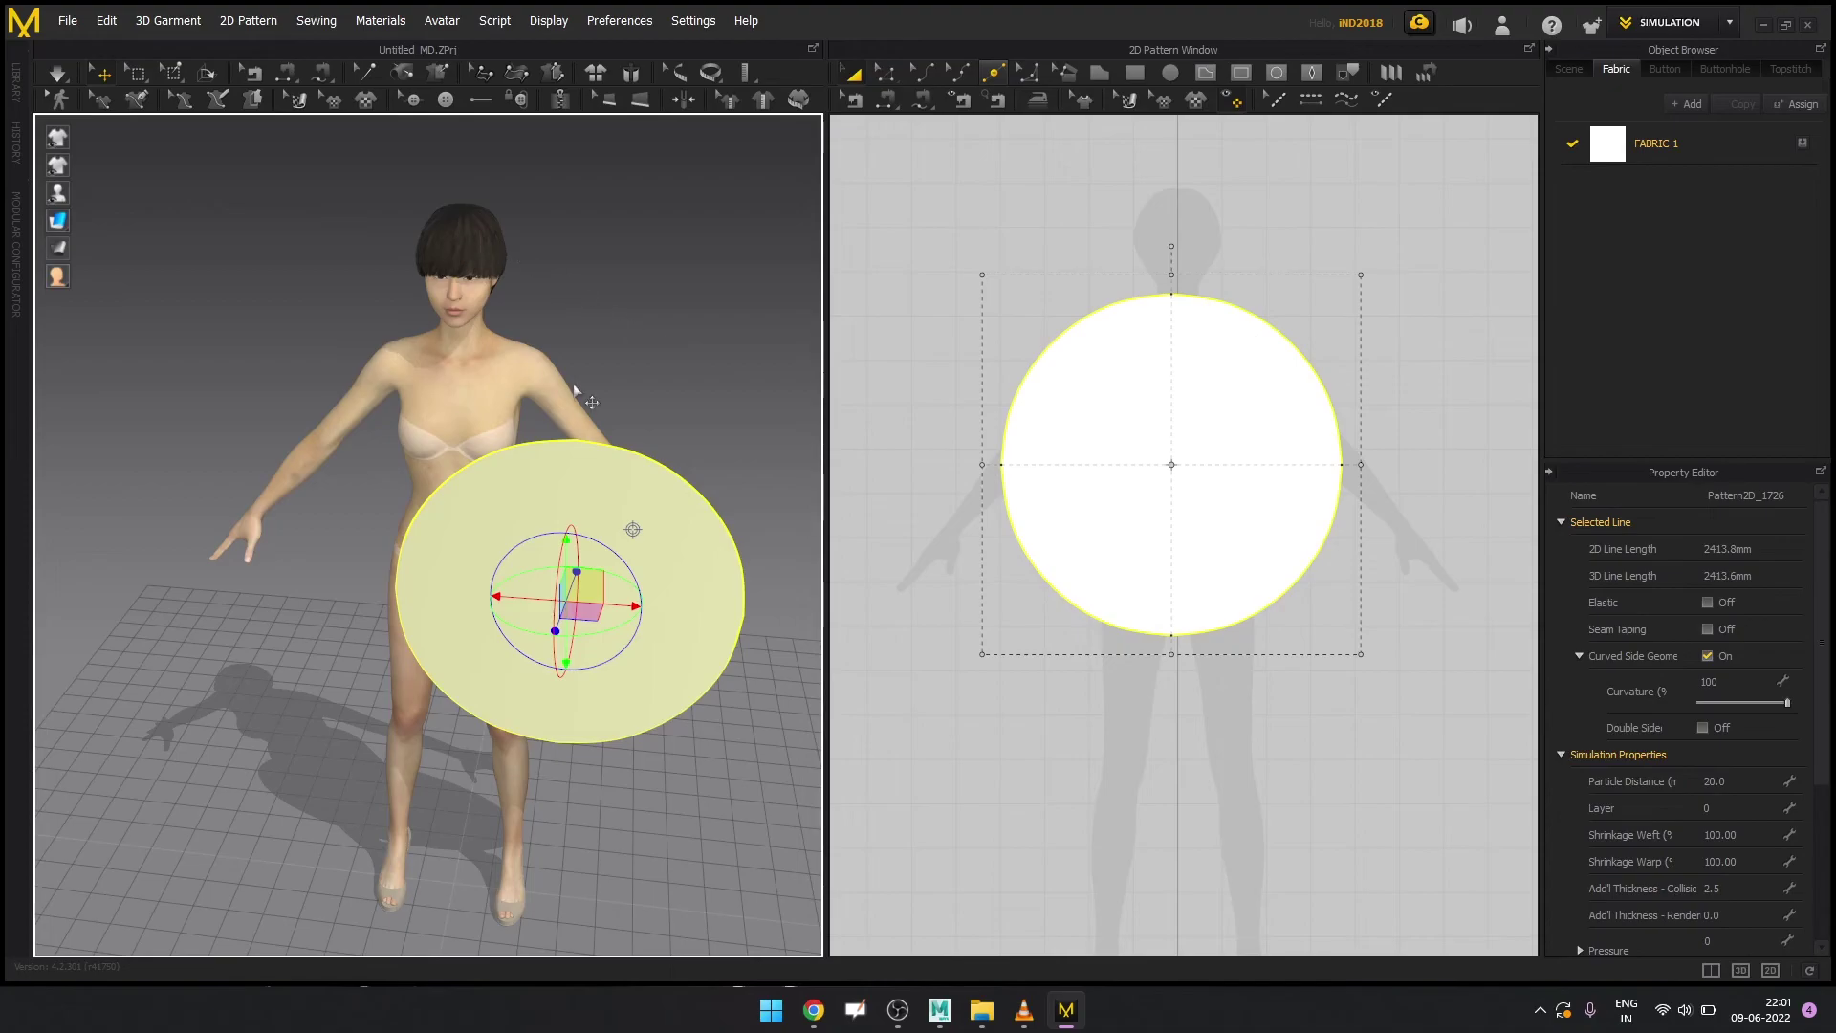
pyautogui.moveTo(695, 373)
pyautogui.mouseDown(button='right')
pyautogui.moveTo(656, 360)
pyautogui.moveTo(697, 375)
pyautogui.mouseUp(button='right')
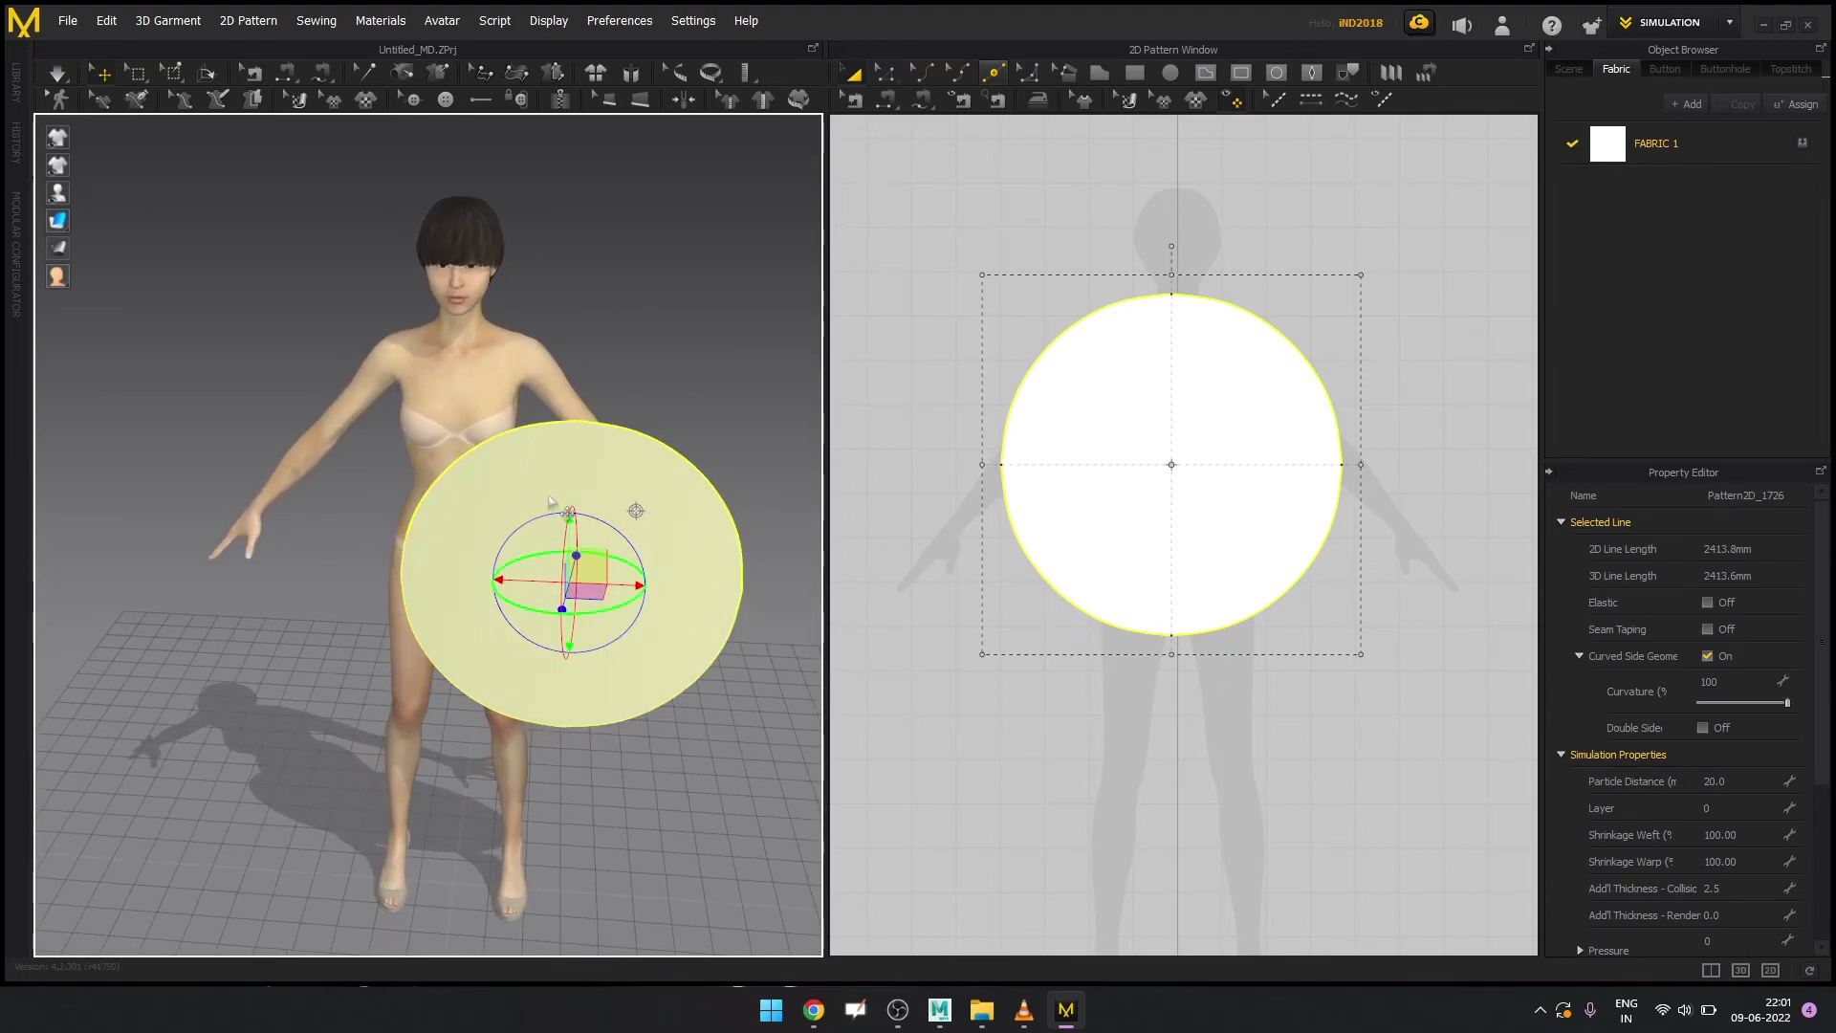
pyautogui.moveTo(763, 719); pyautogui.dragTo(609, 700, button='right')
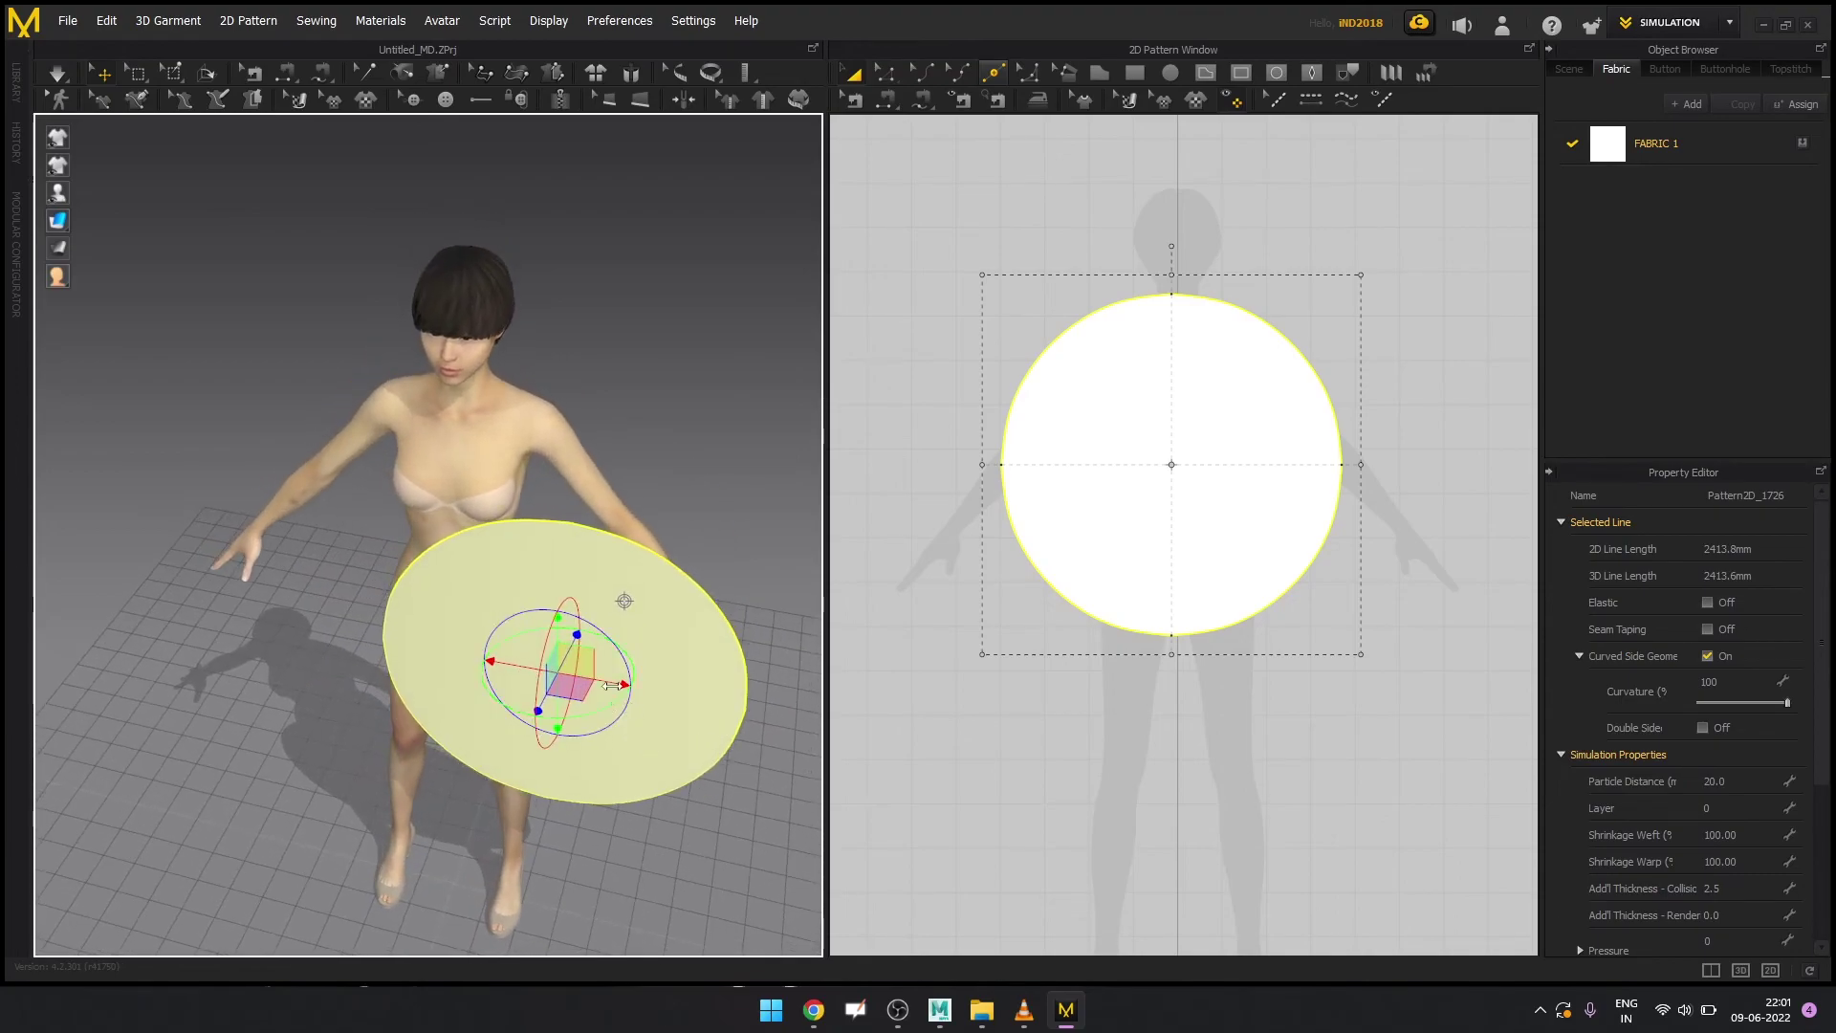
pyautogui.moveTo(595, 680); pyautogui.dragTo(446, 635)
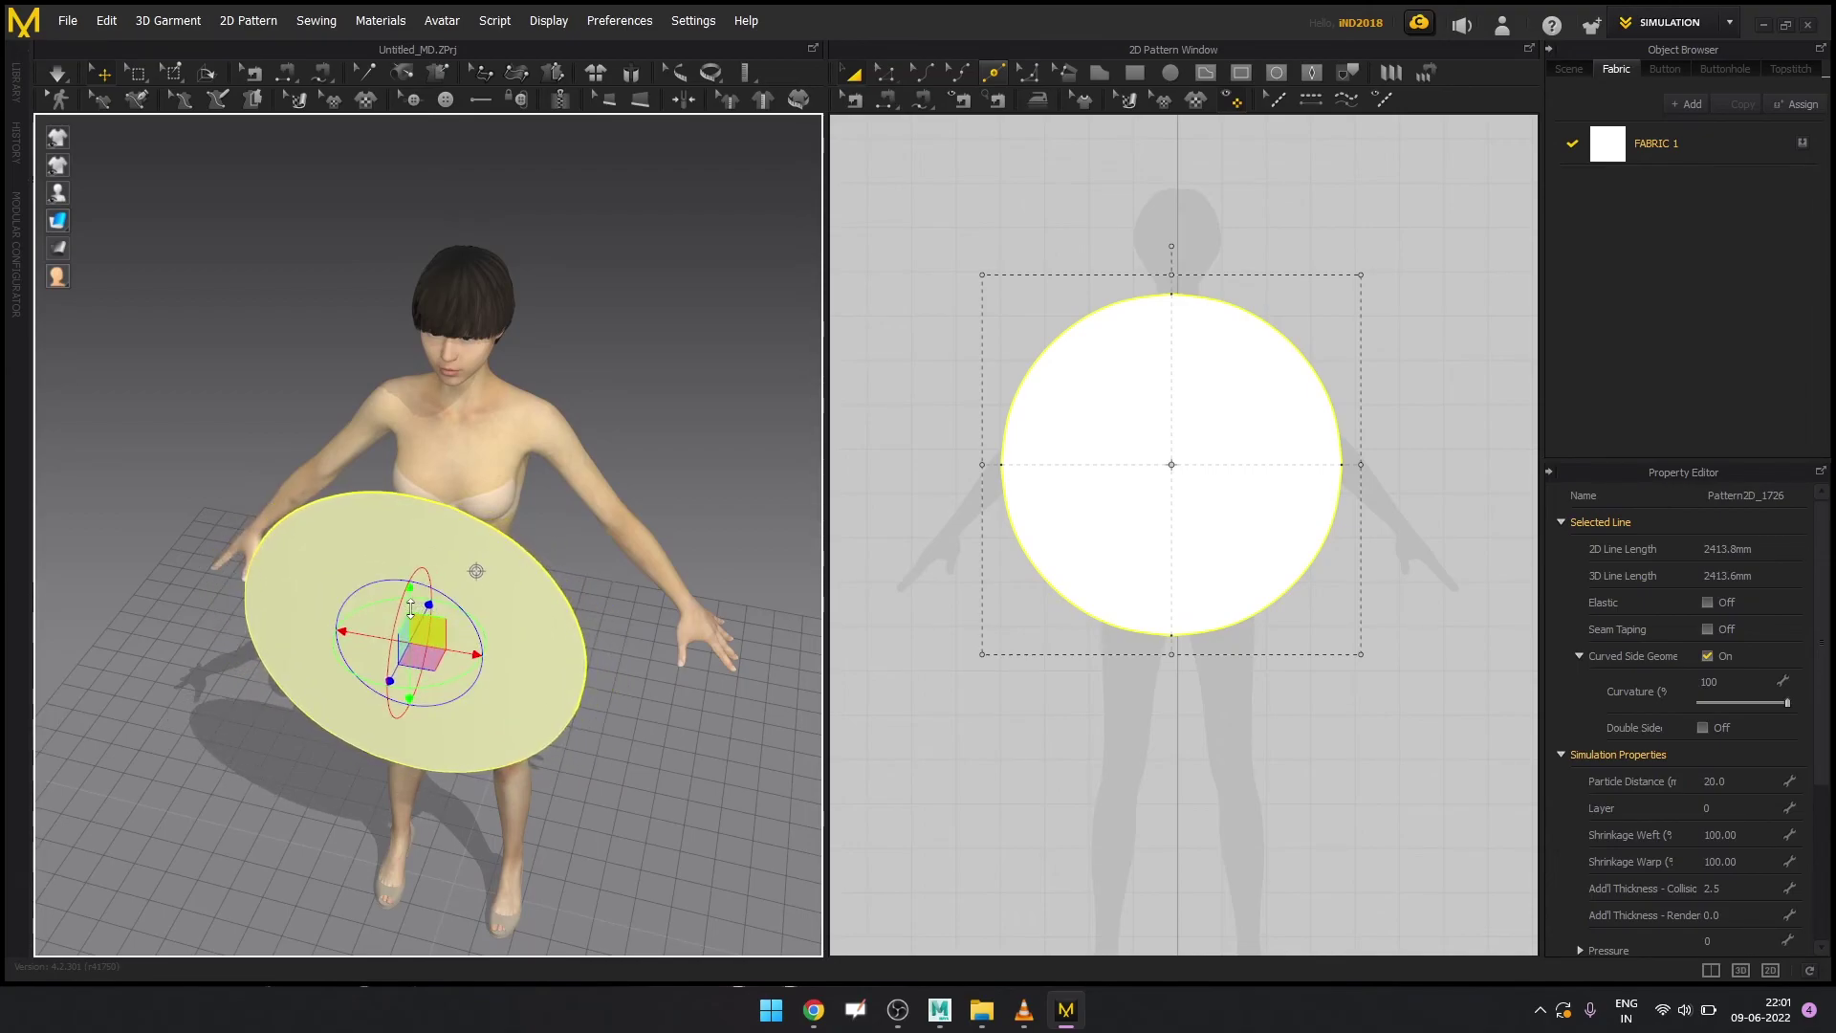
pyautogui.moveTo(396, 608); pyautogui.dragTo(386, 643)
pyautogui.moveTo(613, 694)
pyautogui.mouseDown(button='right')
pyautogui.moveTo(653, 631)
pyautogui.moveTo(647, 688)
pyautogui.mouseUp(button='right')
pyautogui.click(688, 646)
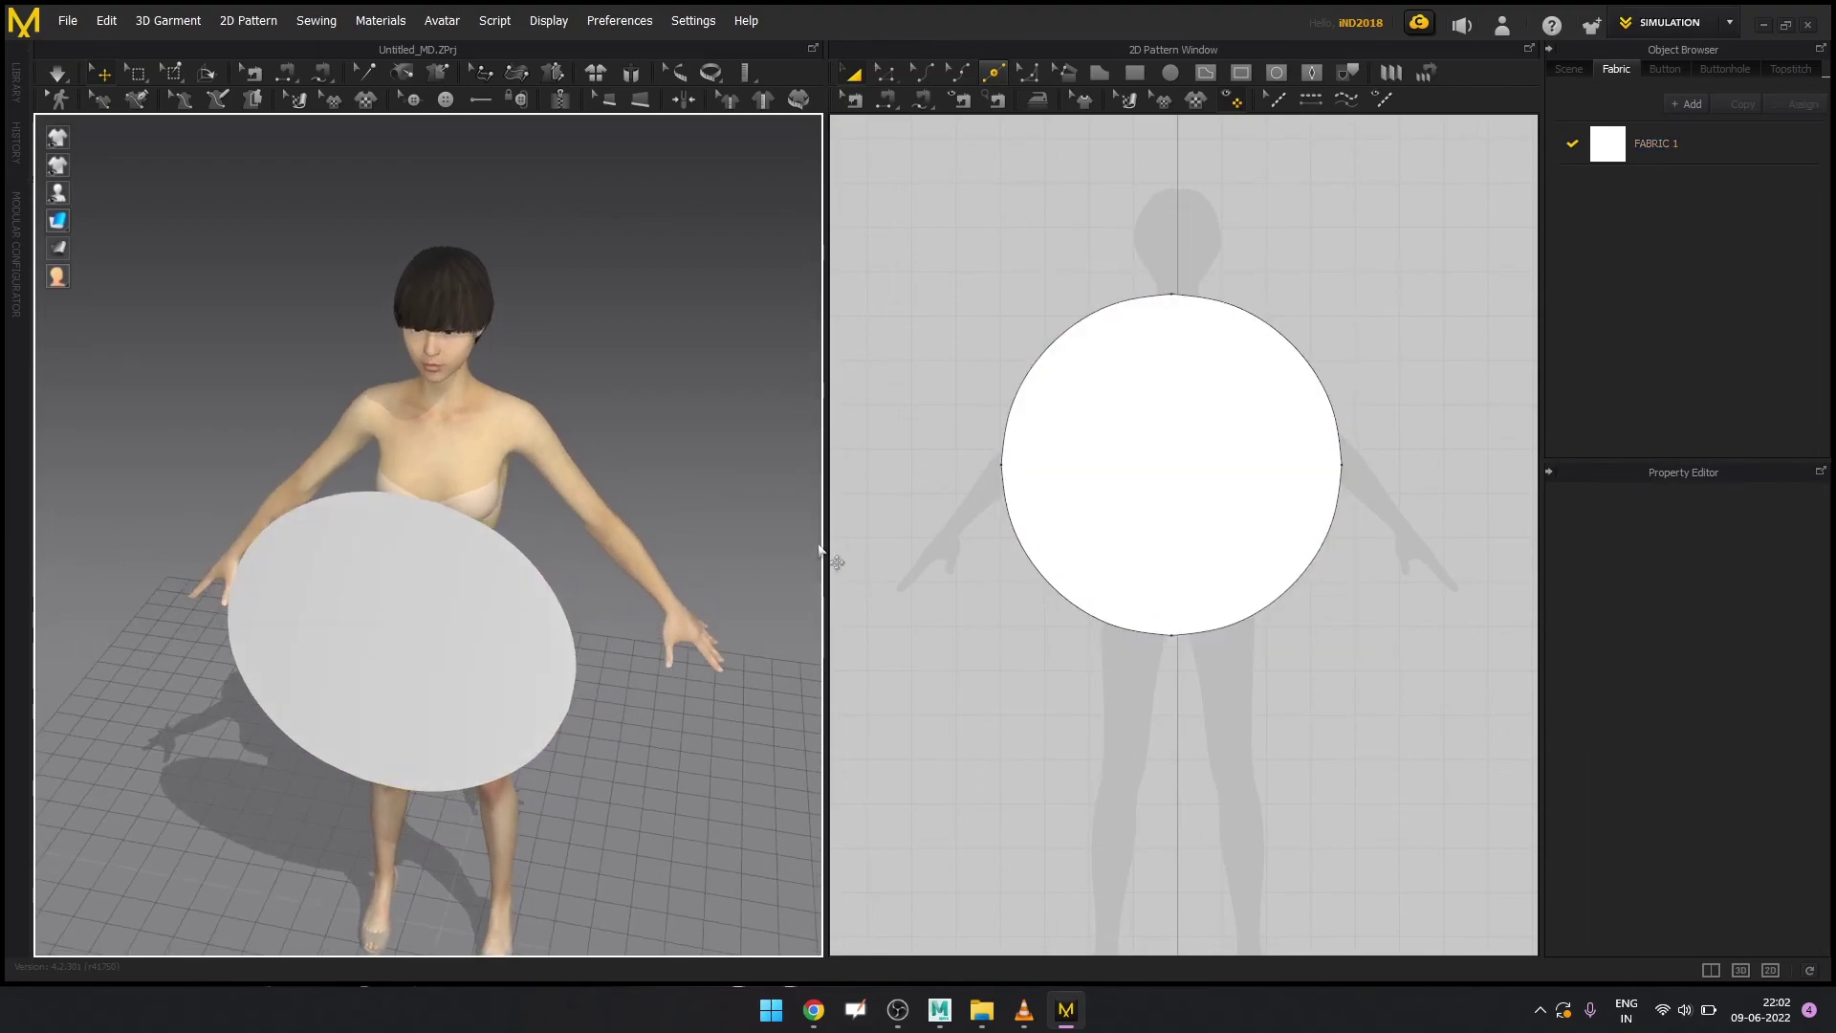
# Widen the 3D view and examine the circle pattern's position relative to the avatar from the front, side and back
pyautogui.moveTo(823, 535); pyautogui.dragTo(1195, 578)
pyautogui.moveTo(848, 664); pyautogui.dragTo(608, 511, button='right')
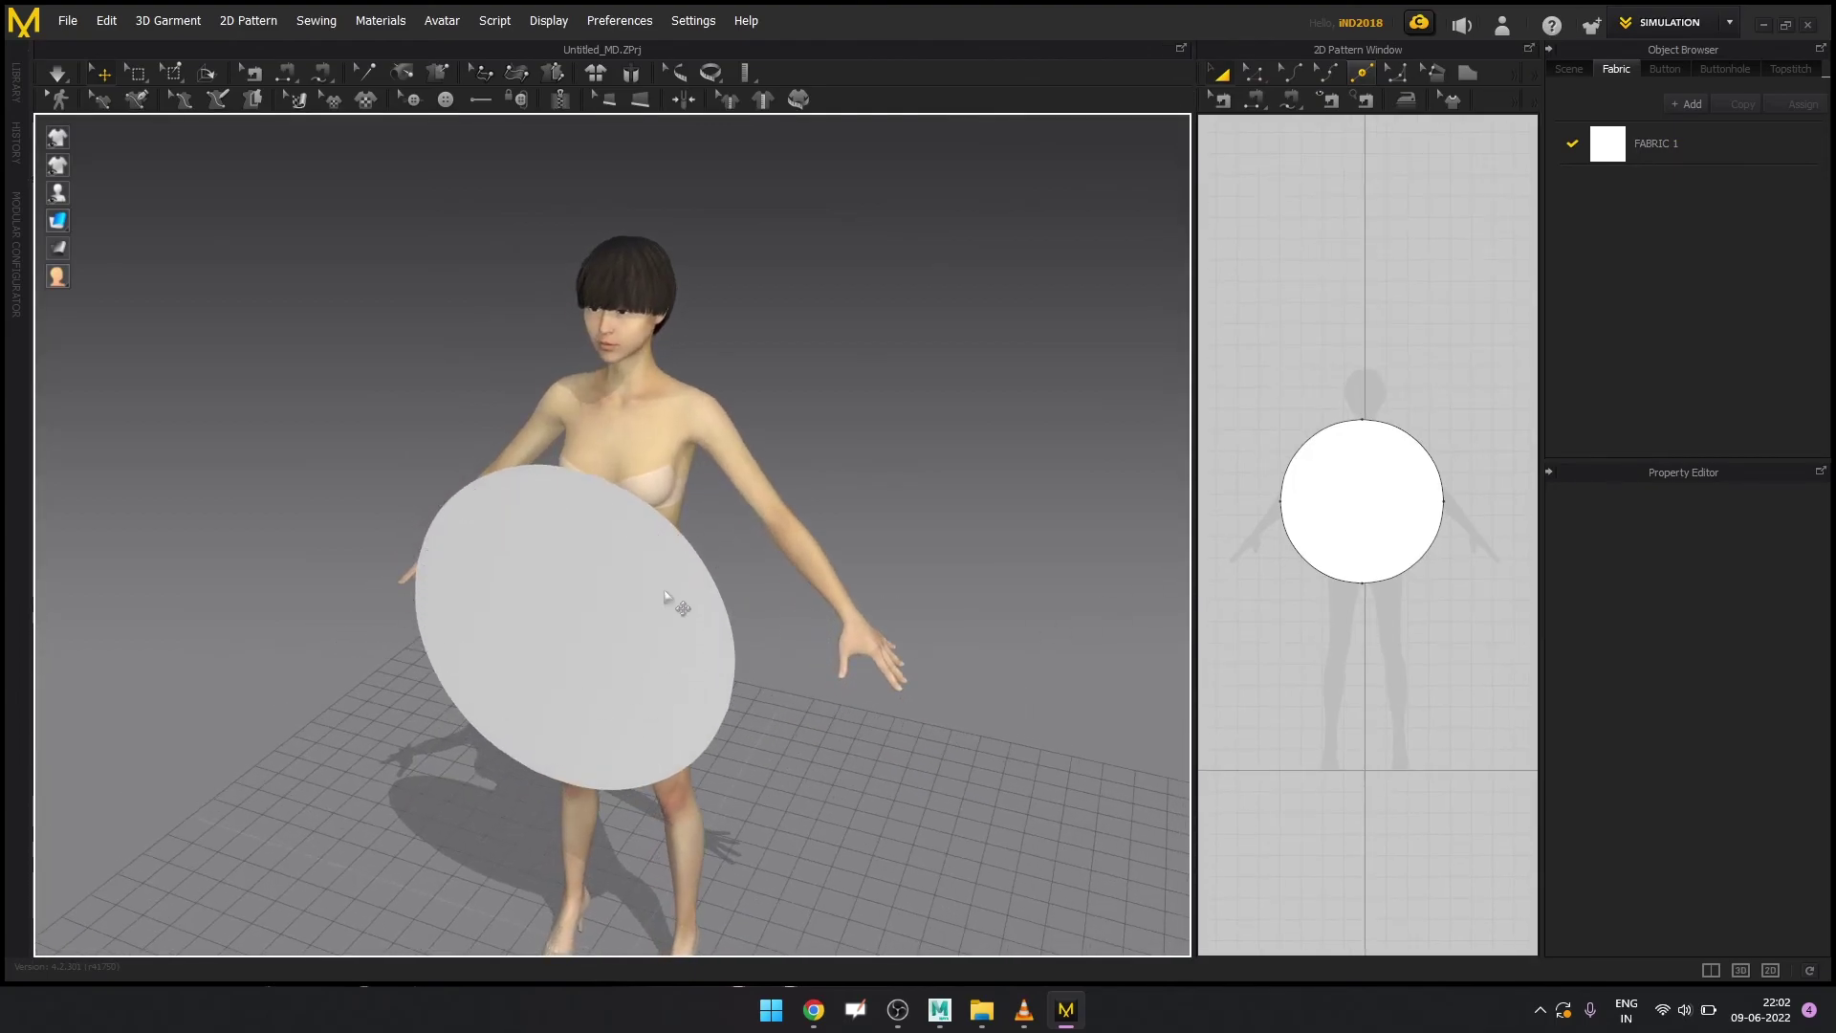
pyautogui.moveTo(725, 667); pyautogui.dragTo(630, 420, button='right')
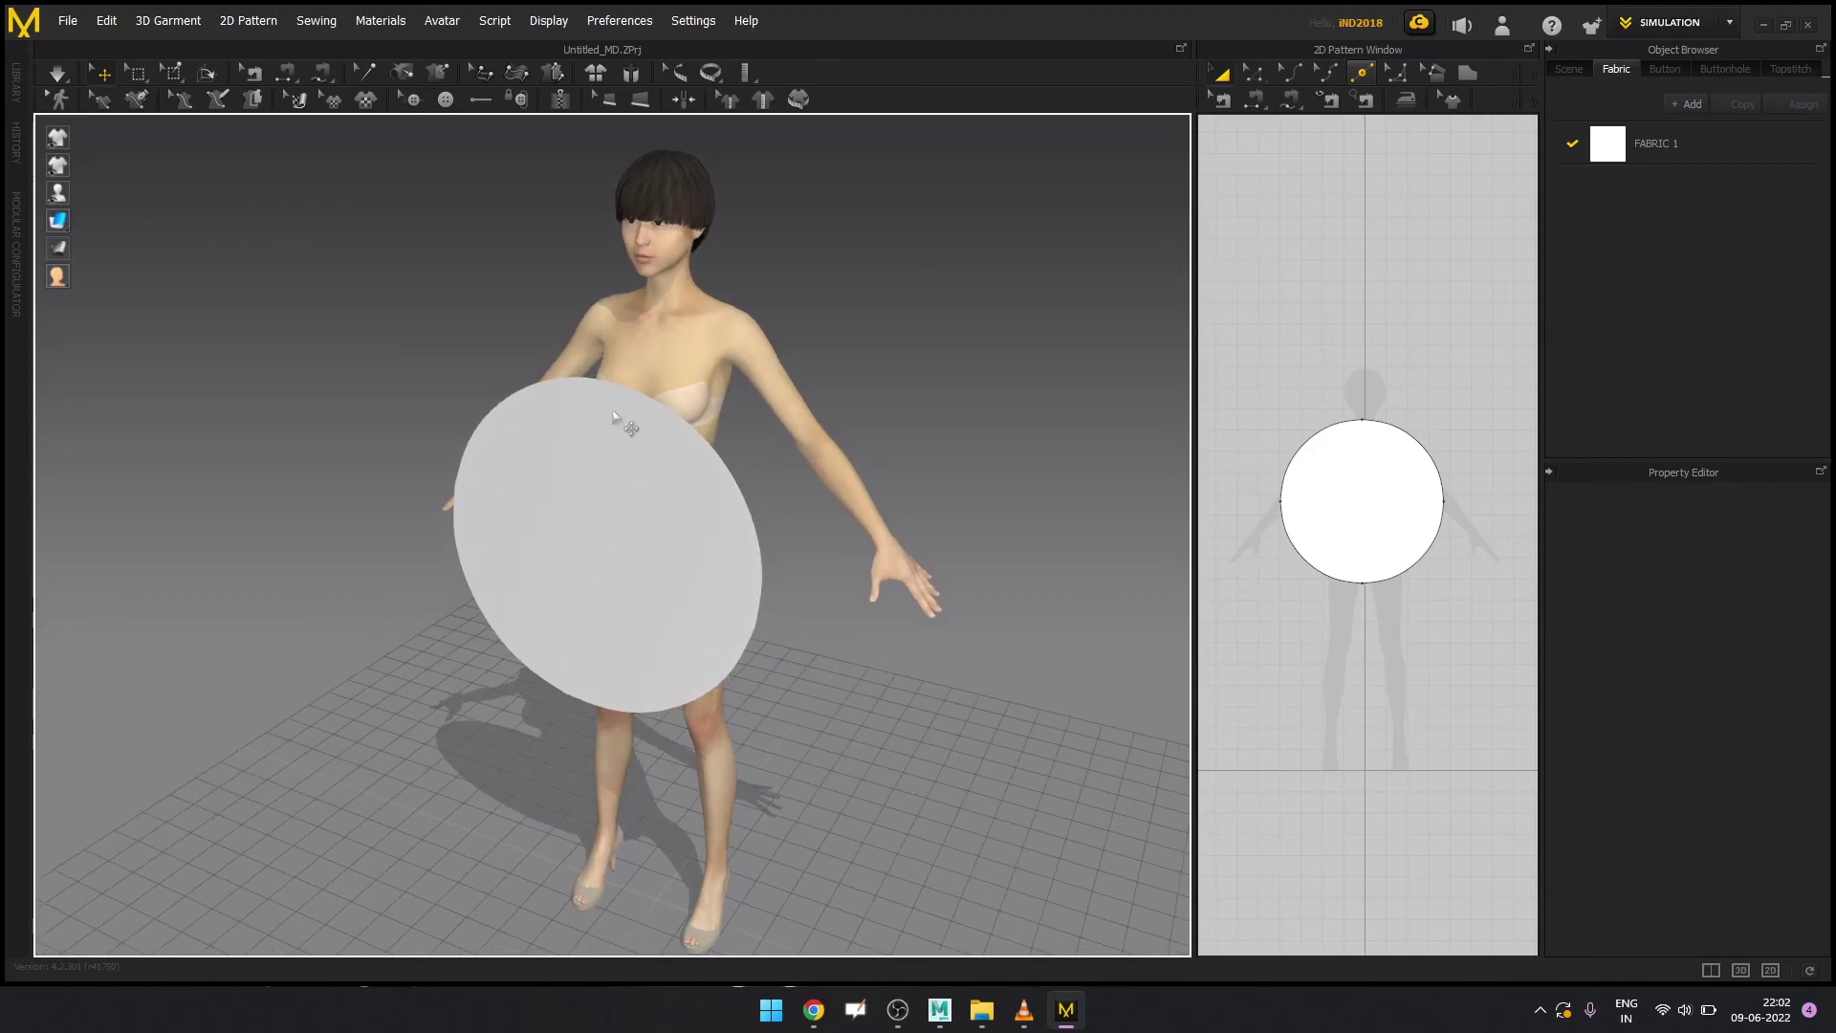
pyautogui.moveTo(860, 614); pyautogui.dragTo(617, 508, button='right')
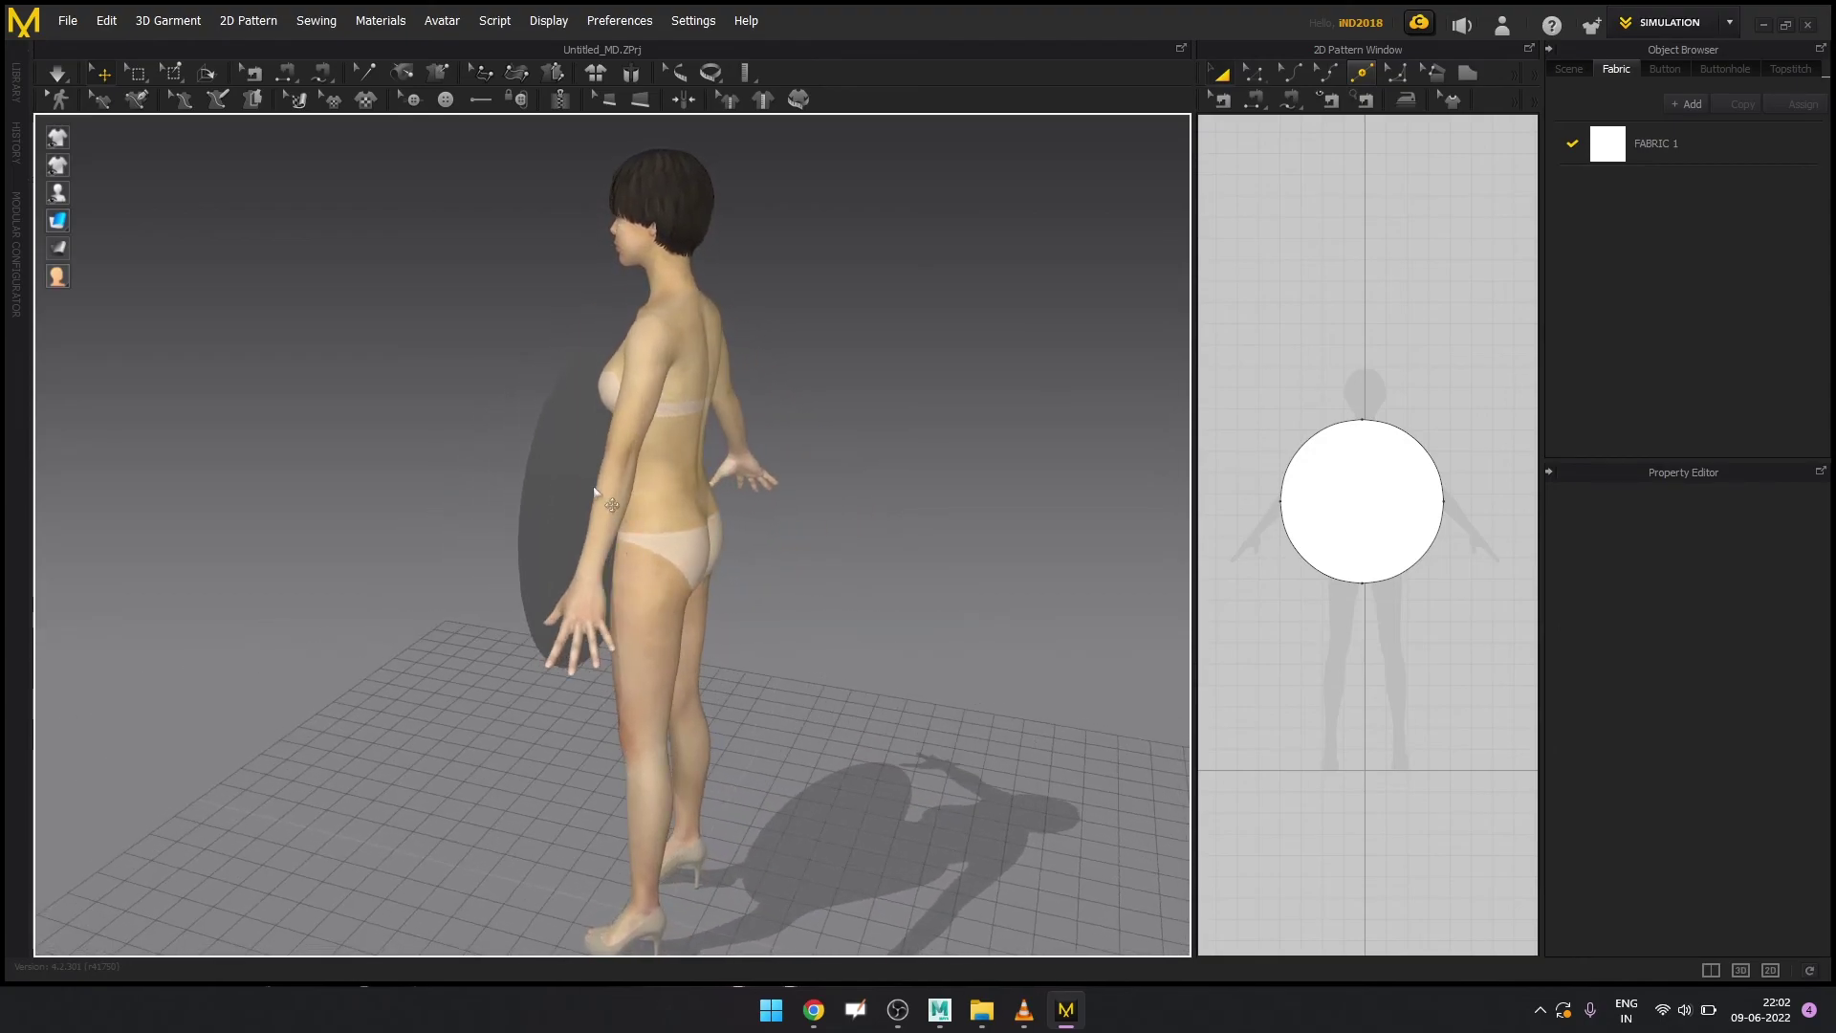
pyautogui.moveTo(635, 590); pyautogui.dragTo(453, 426, button='right')
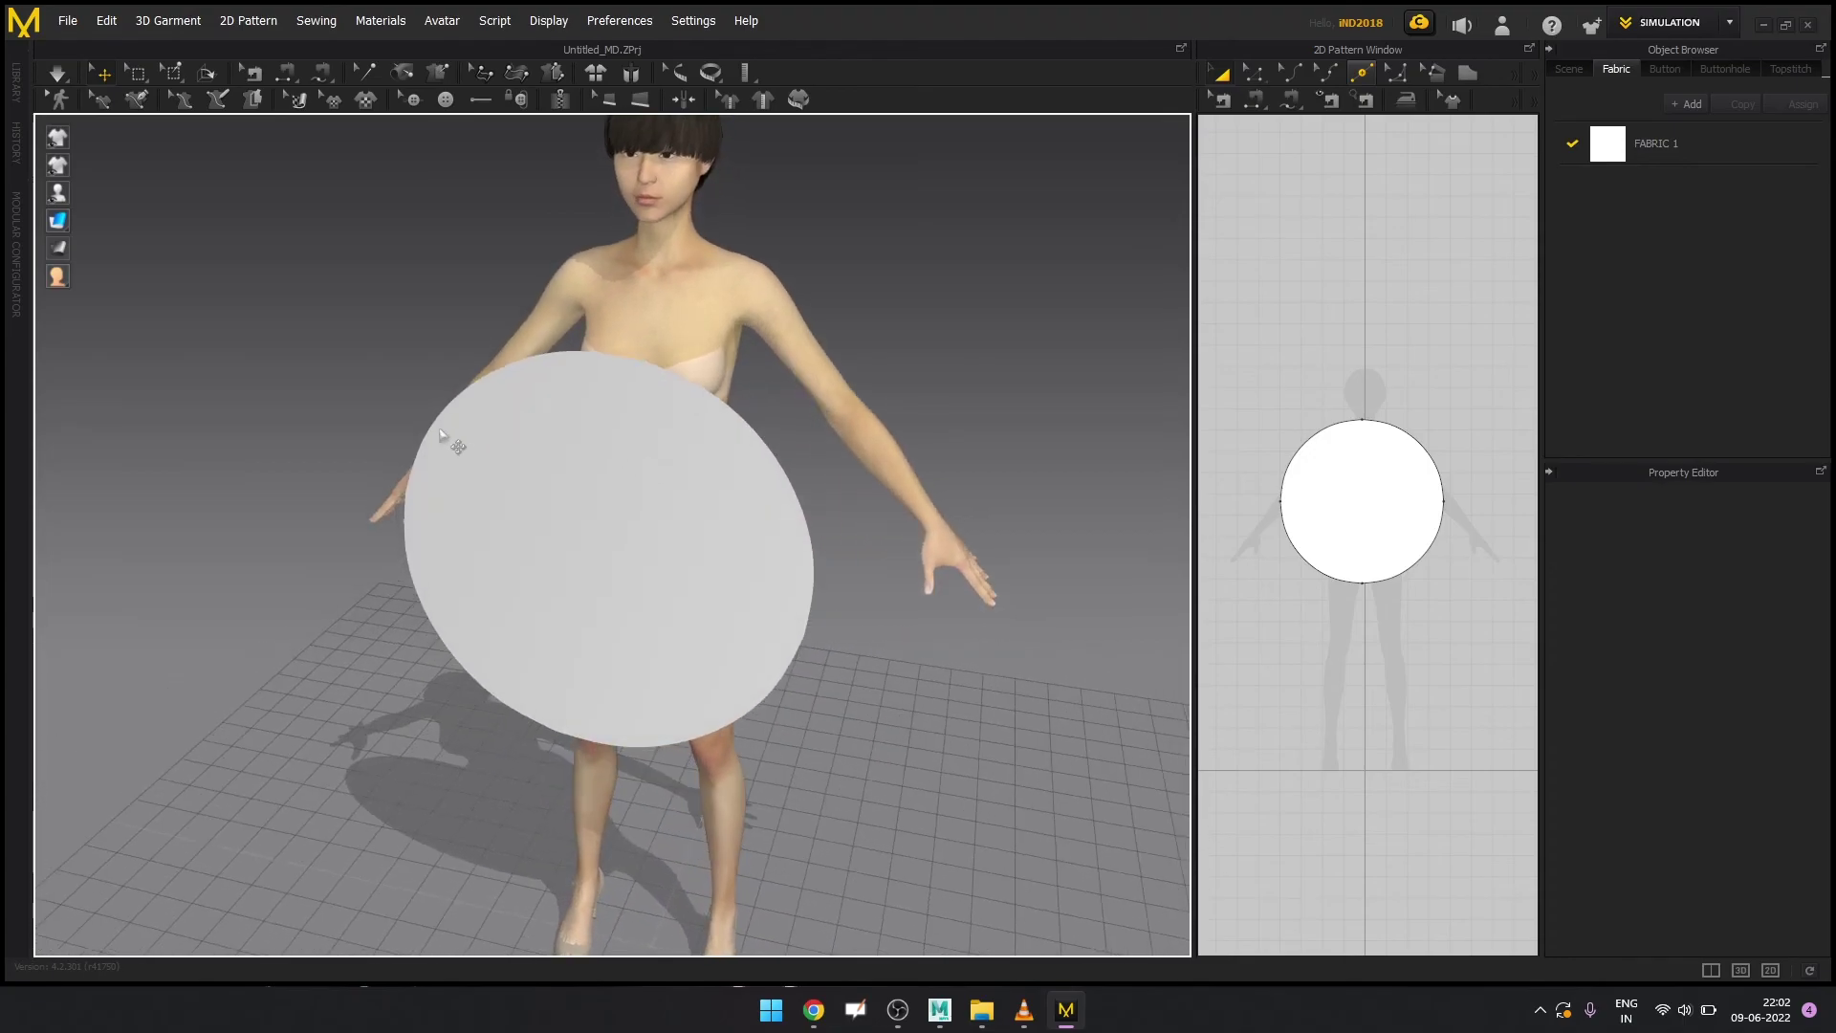
pyautogui.moveTo(840, 587); pyautogui.dragTo(641, 524, button='right')
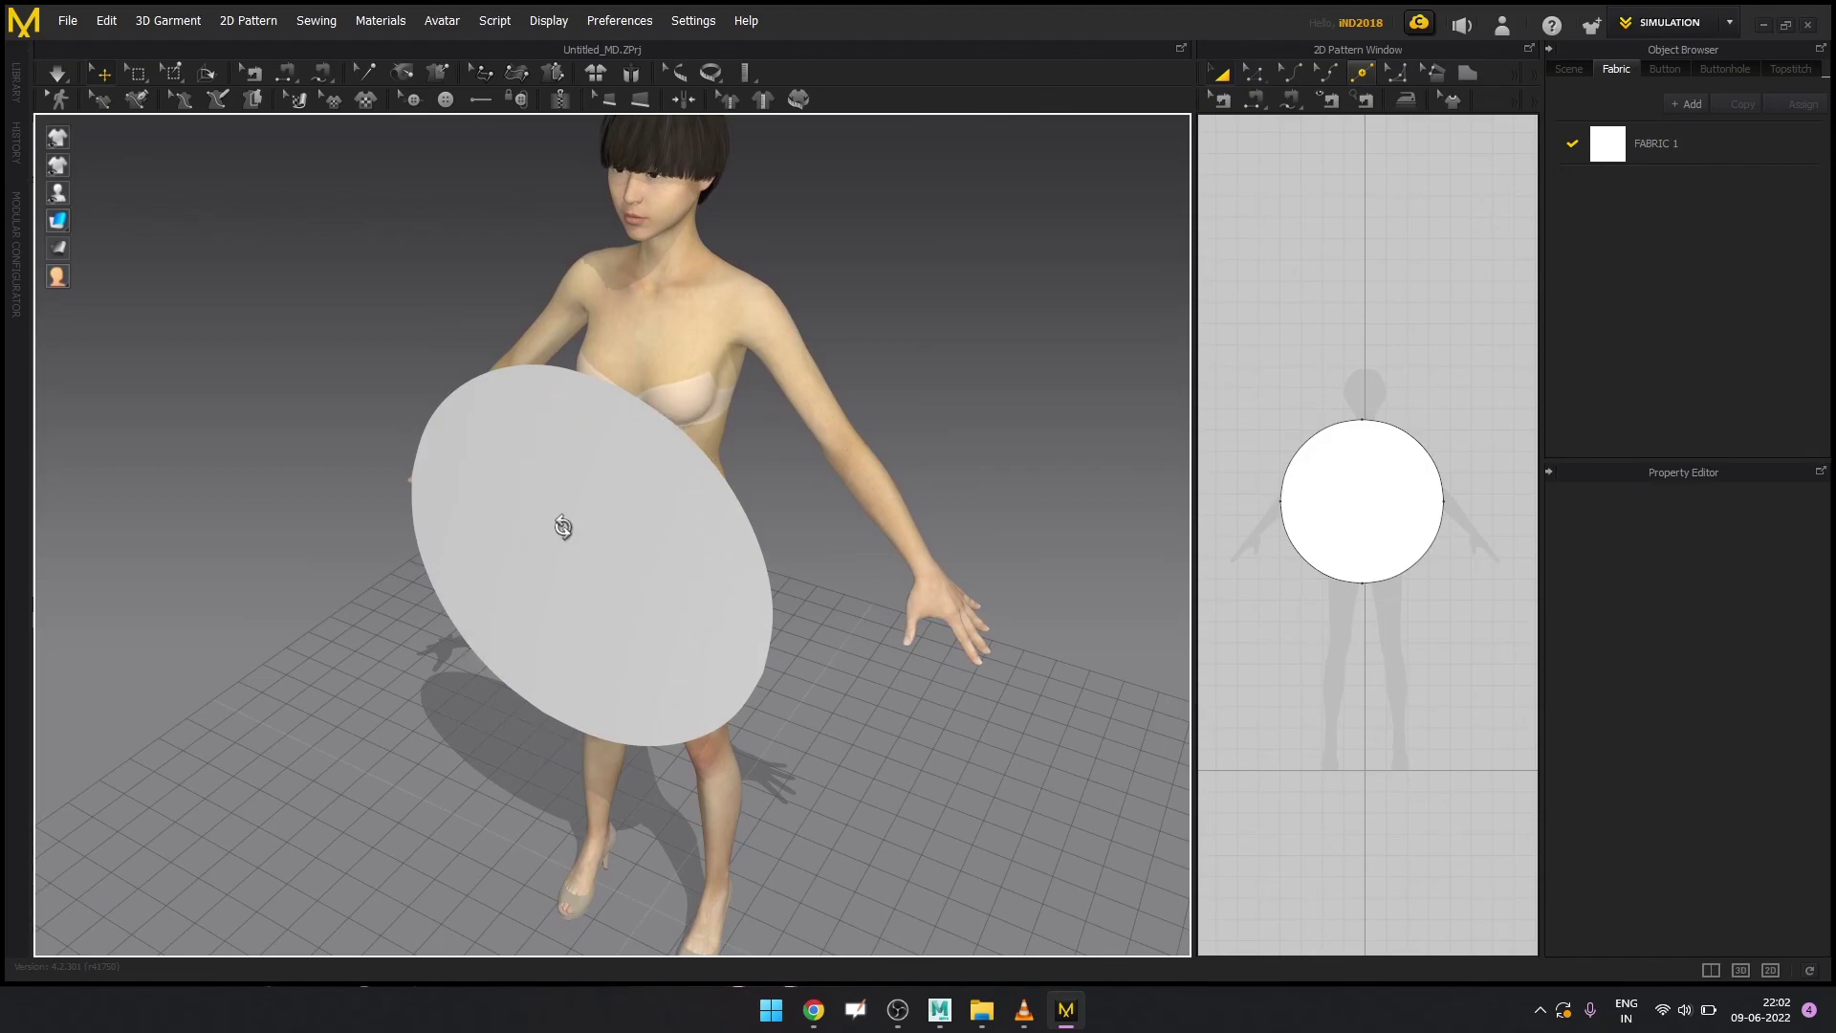
pyautogui.moveTo(566, 527); pyautogui.dragTo(569, 465, button='right')
pyautogui.moveTo(686, 592); pyautogui.dragTo(318, 602, button='right')
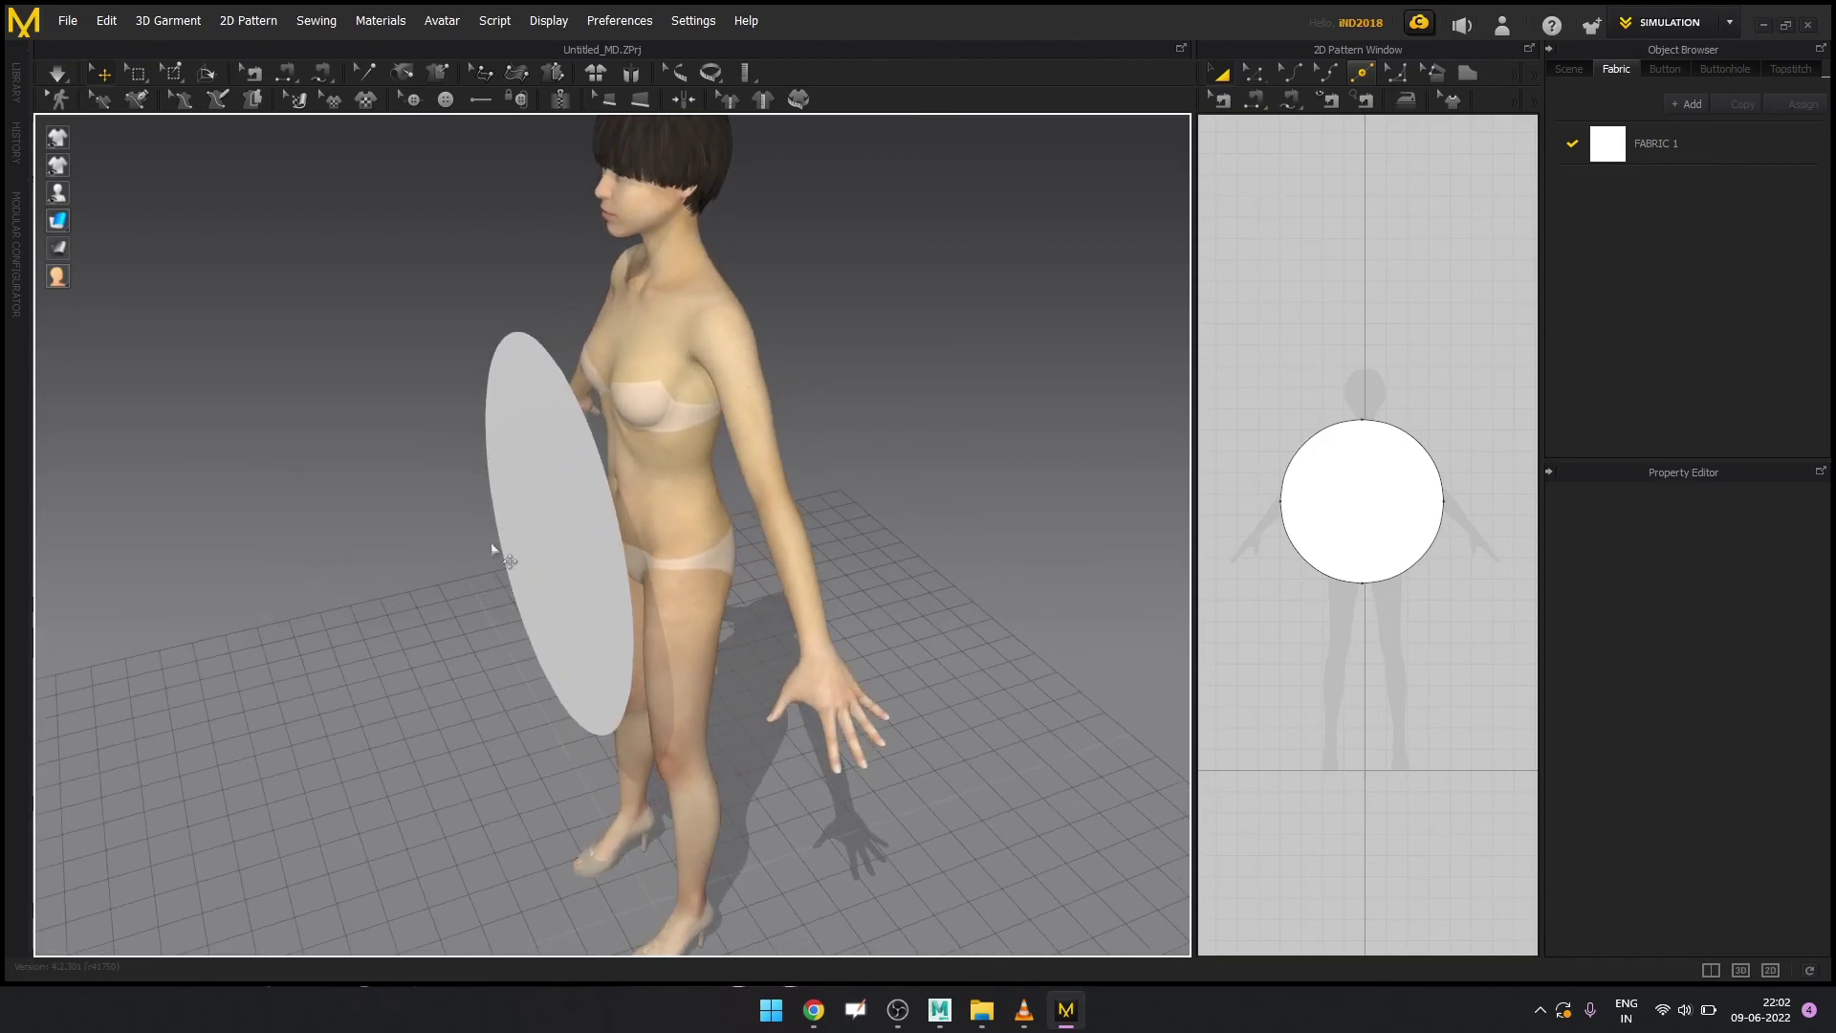
pyautogui.moveTo(563, 557); pyautogui.dragTo(685, 554, button='right')
# Select the circle pattern in the 3D view and examine its transform gizmo's axes from different angles
pyautogui.click(685, 554)
pyautogui.moveTo(807, 607); pyautogui.dragTo(606, 436, button='right')
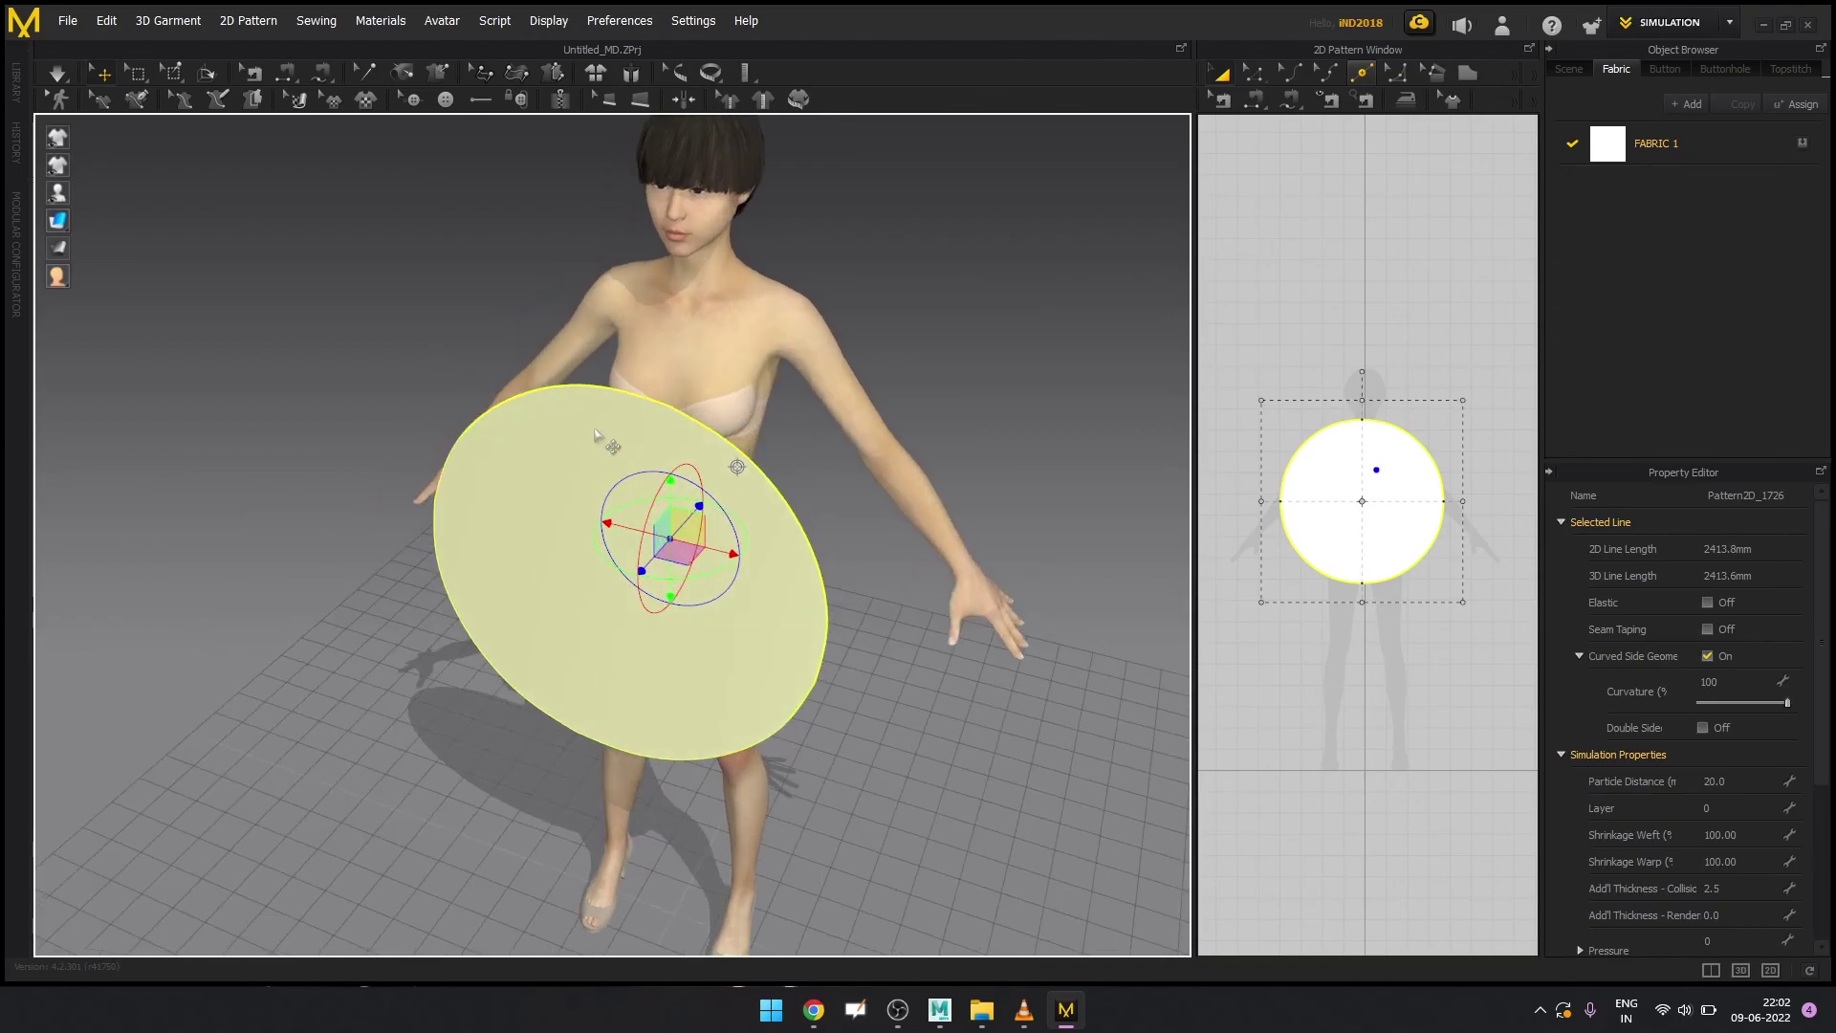
pyautogui.moveTo(631, 506); pyautogui.dragTo(591, 526, button='right')
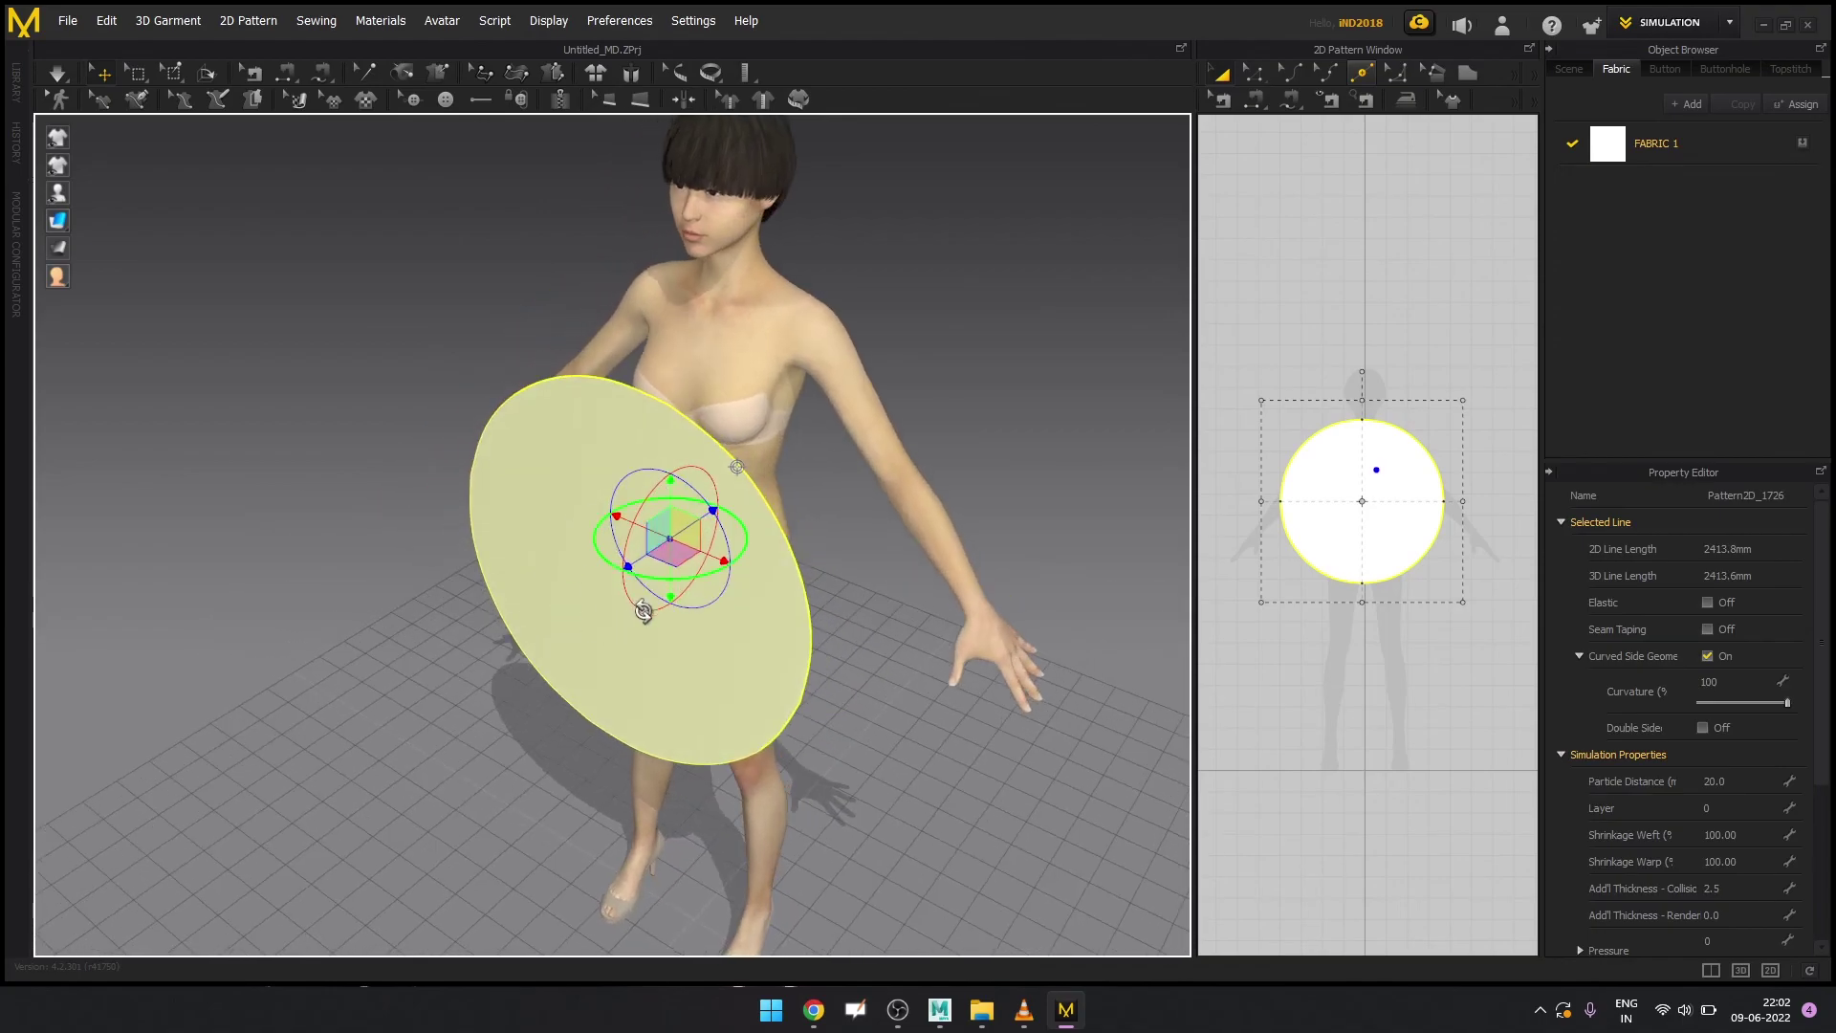
pyautogui.moveTo(644, 611); pyautogui.dragTo(562, 613, button='right')
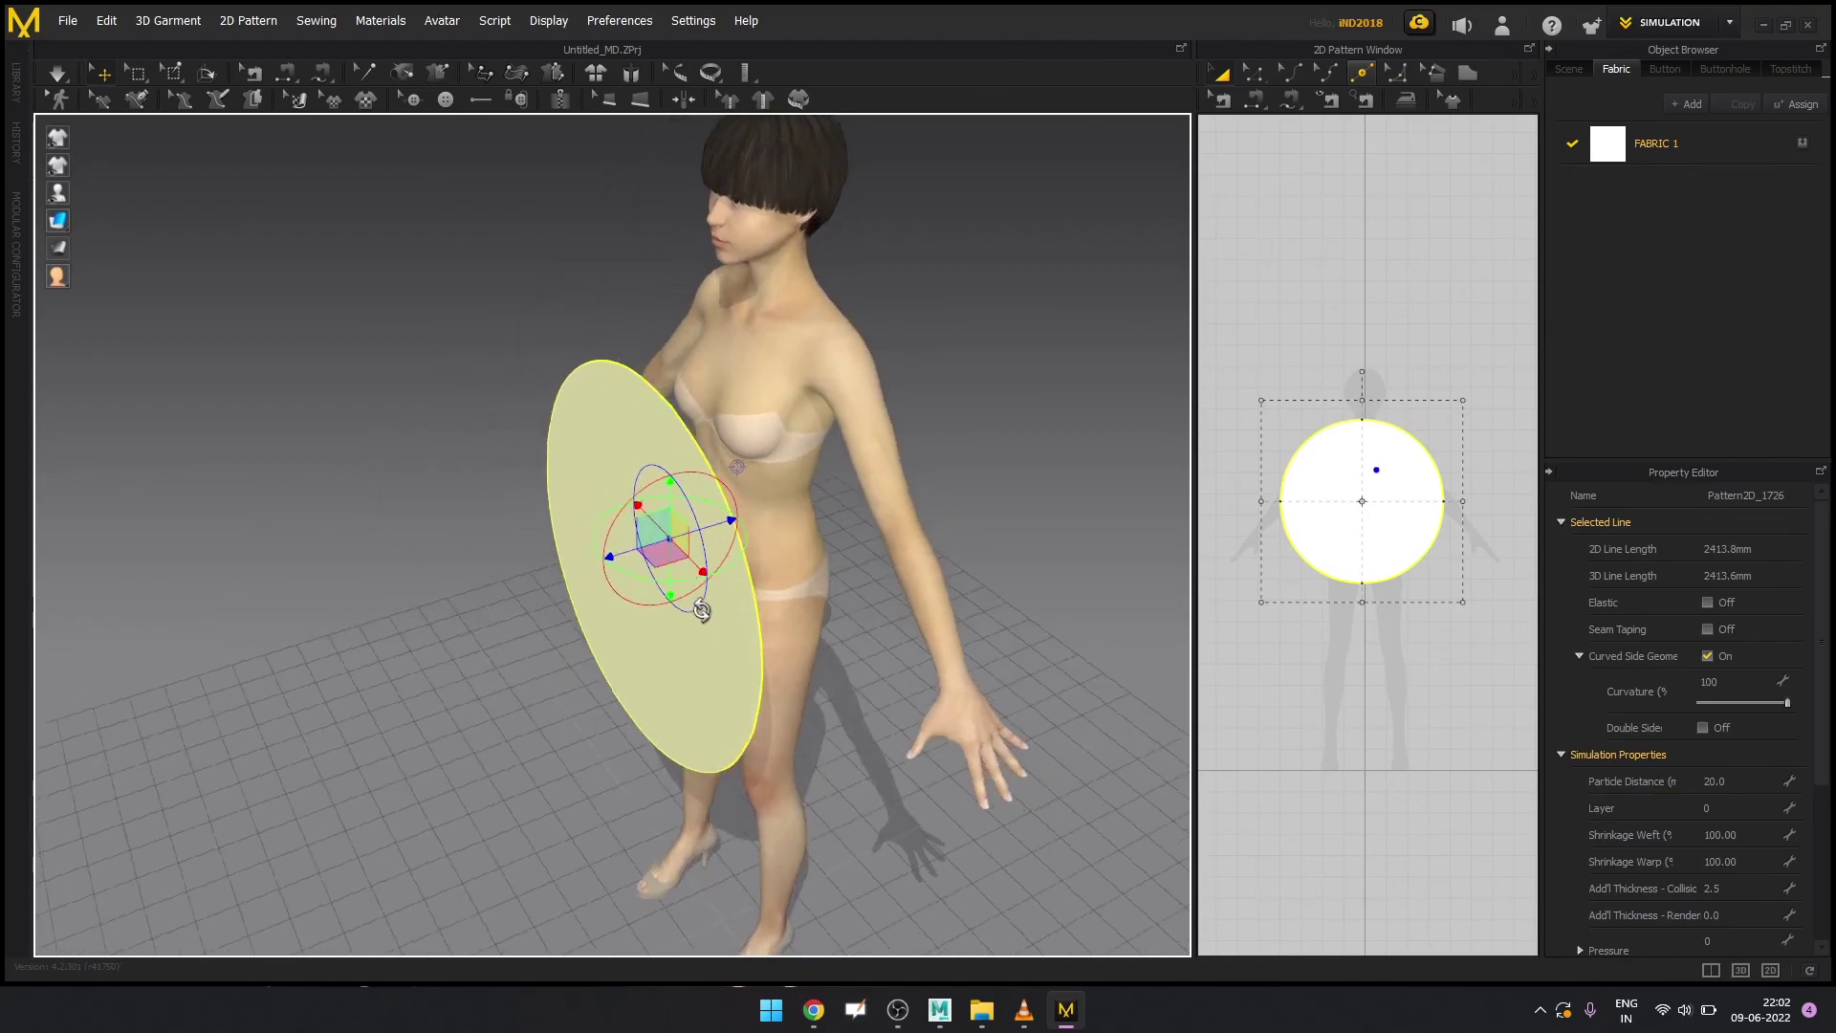